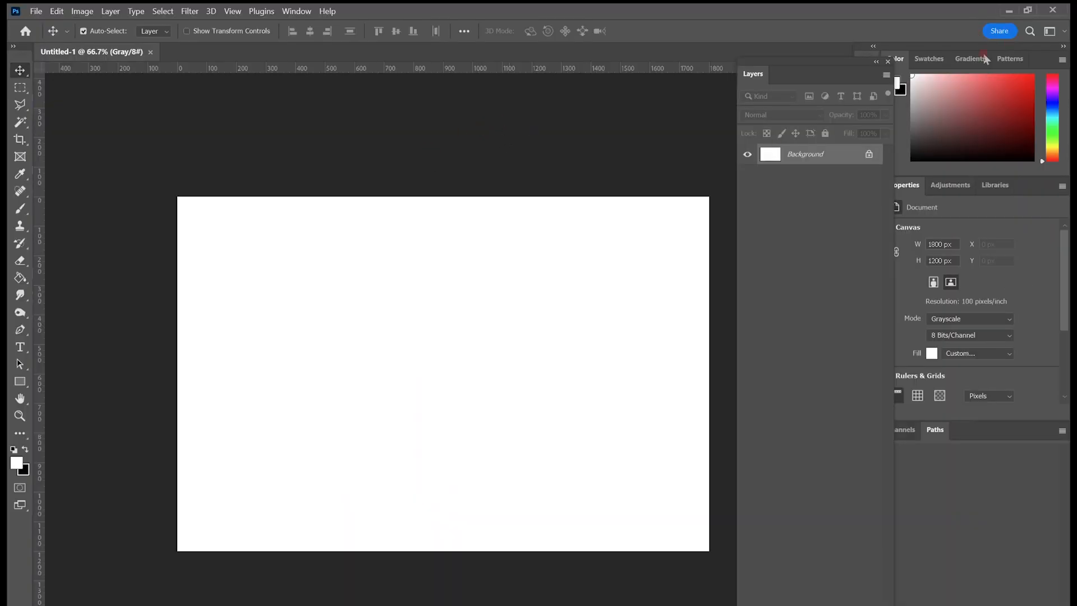
Step: Try several shades of red as the foreground color to see their grayscale equivalents
{"action": "left_click", "coordinate": [1015, 120]}
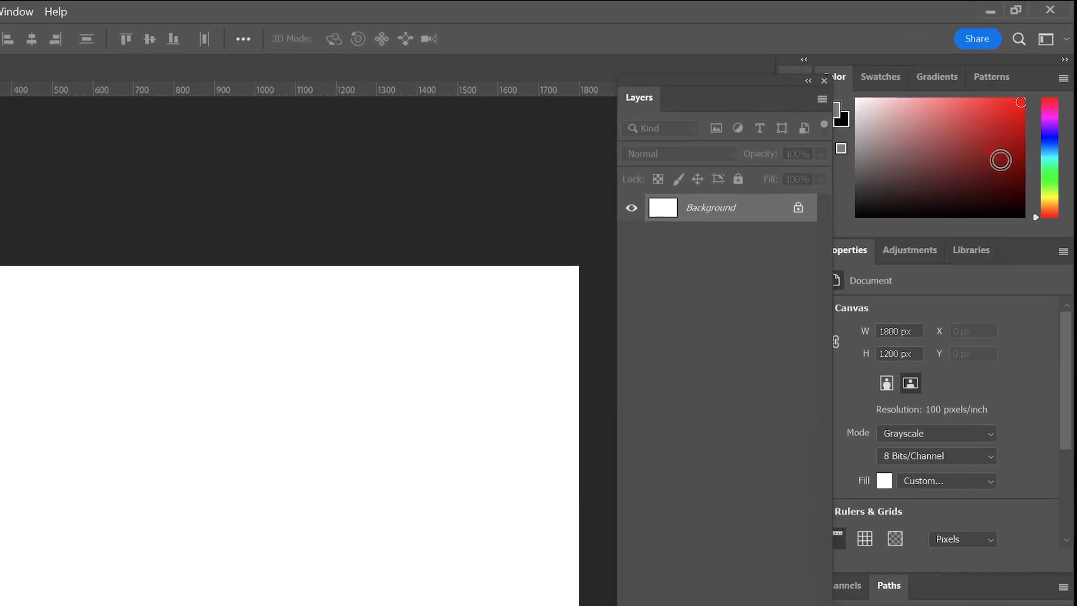
{"action": "left_click", "coordinate": [999, 99]}
{"action": "left_click", "coordinate": [995, 157]}
{"action": "left_click", "coordinate": [995, 135]}
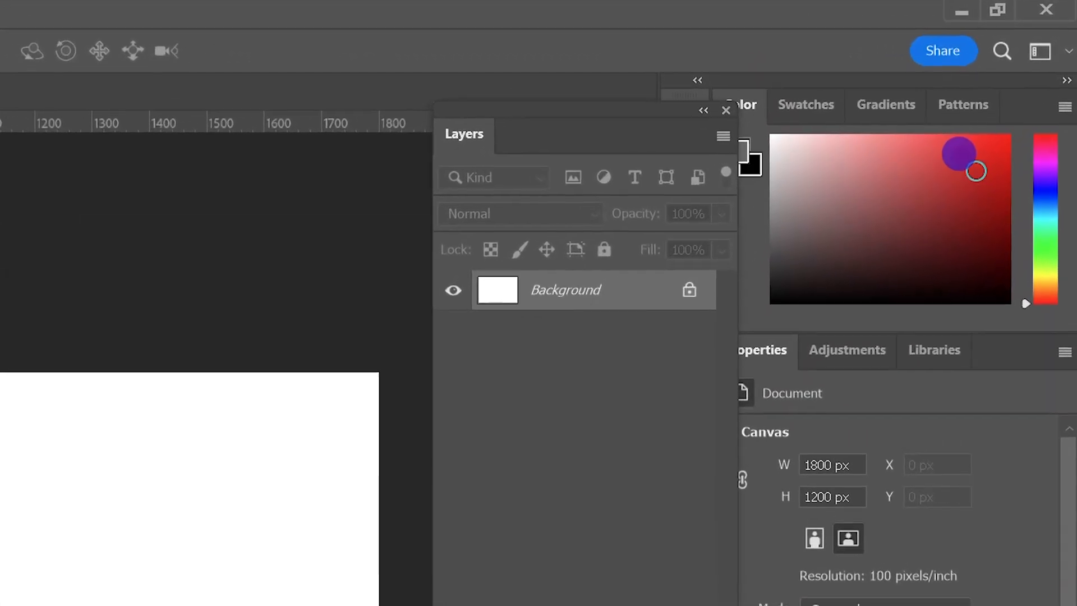
{"action": "left_click", "coordinate": [963, 127]}
{"action": "left_click", "coordinate": [960, 156]}
{"action": "left_click", "coordinate": [960, 201]}
{"action": "left_click", "coordinate": [983, 184]}
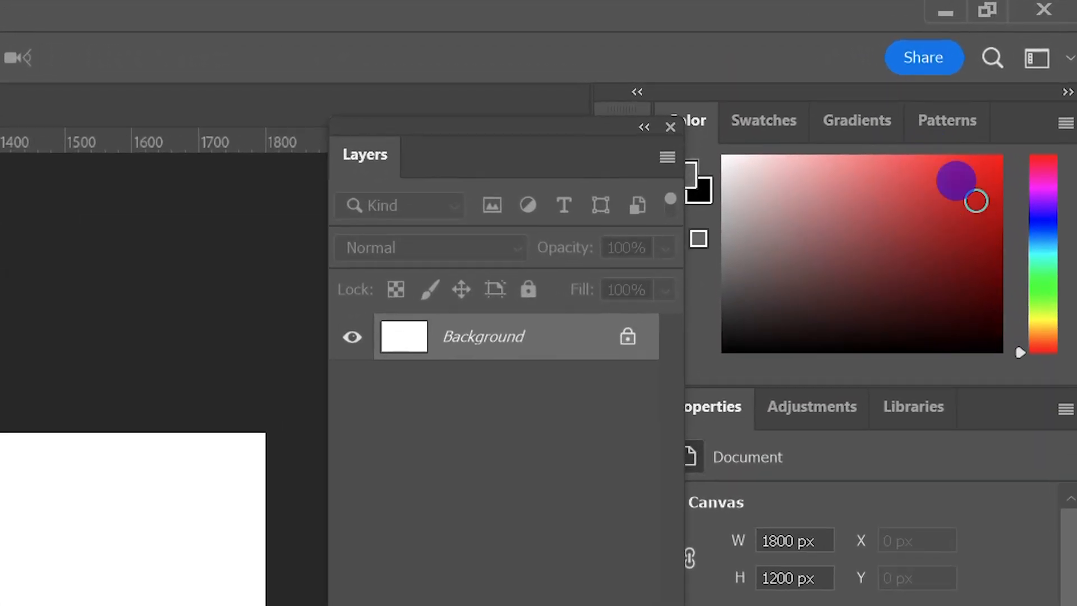
{"action": "left_click", "coordinate": [993, 169]}
{"action": "left_click", "coordinate": [940, 224]}
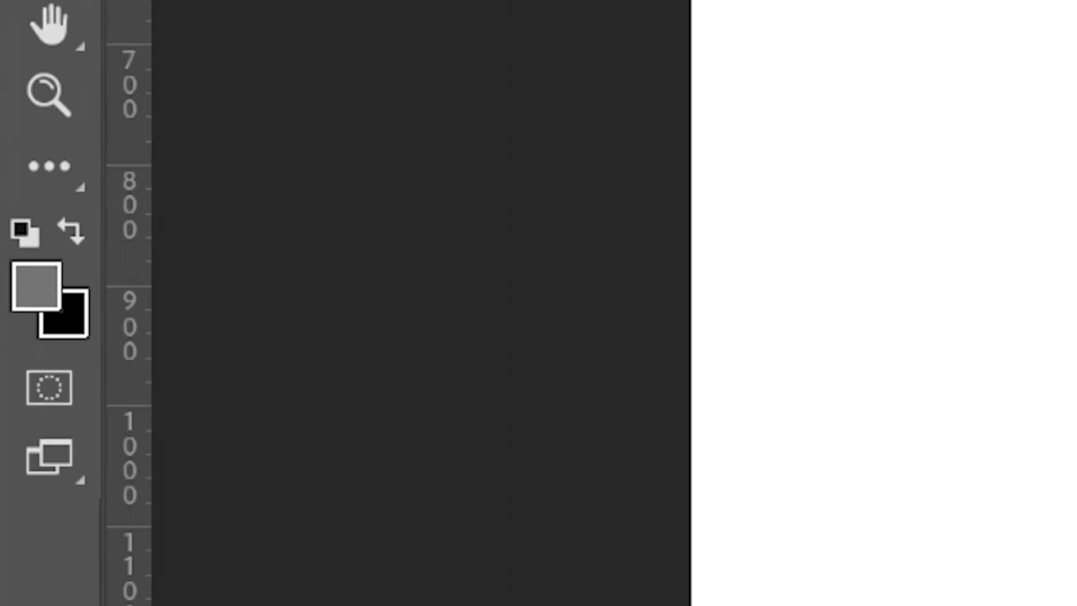
Step: Set the foreground color to a light gray by choosing a yellow hue and a bright shade of it
{"action": "left_click", "coordinate": [1051, 147]}
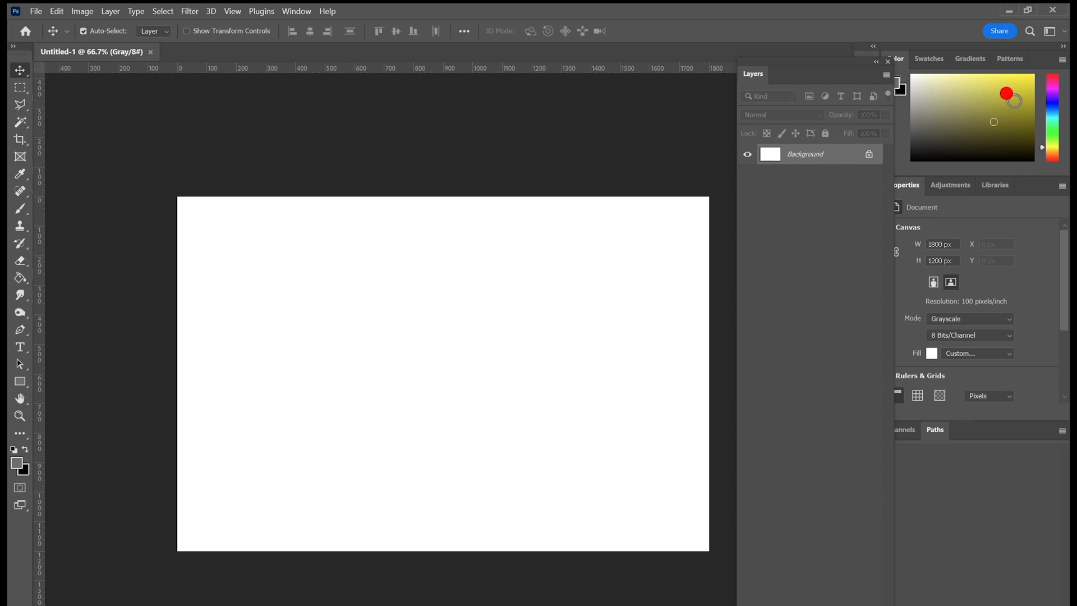
{"action": "left_click_drag", "start_coordinate": [1006, 93], "coordinate": [1006, 79]}
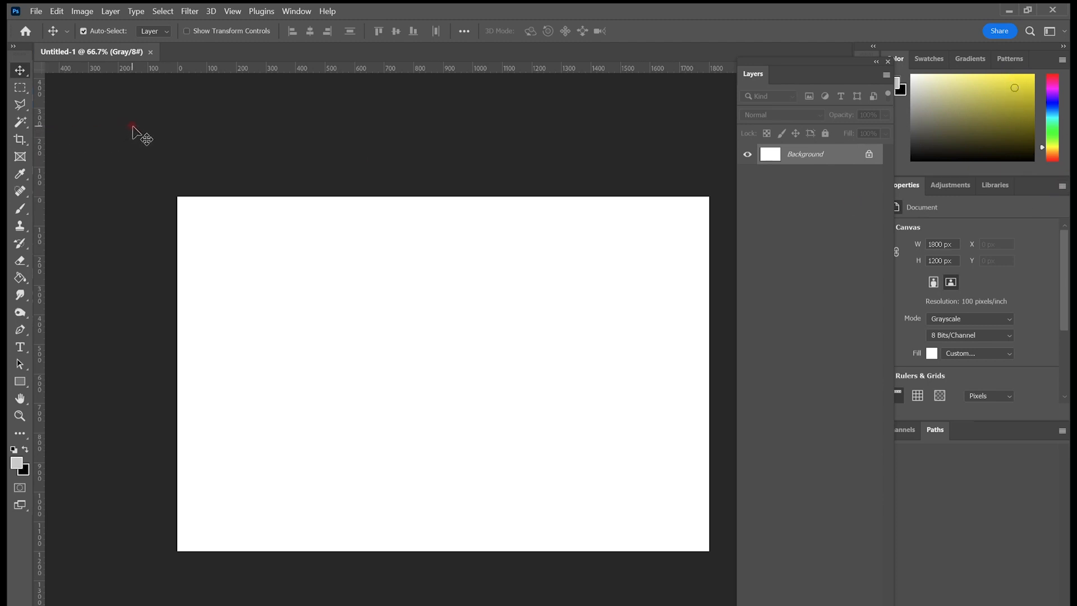
Step: Place horizontal guides at about 235 px and 850 px and select a rectangle about 306 × 619 px between them
{"action": "left_click_drag", "start_coordinate": [134, 132], "coordinate": [223, 448]}
{"action": "left_click_drag", "start_coordinate": [221, 69], "coordinate": [222, 265]}
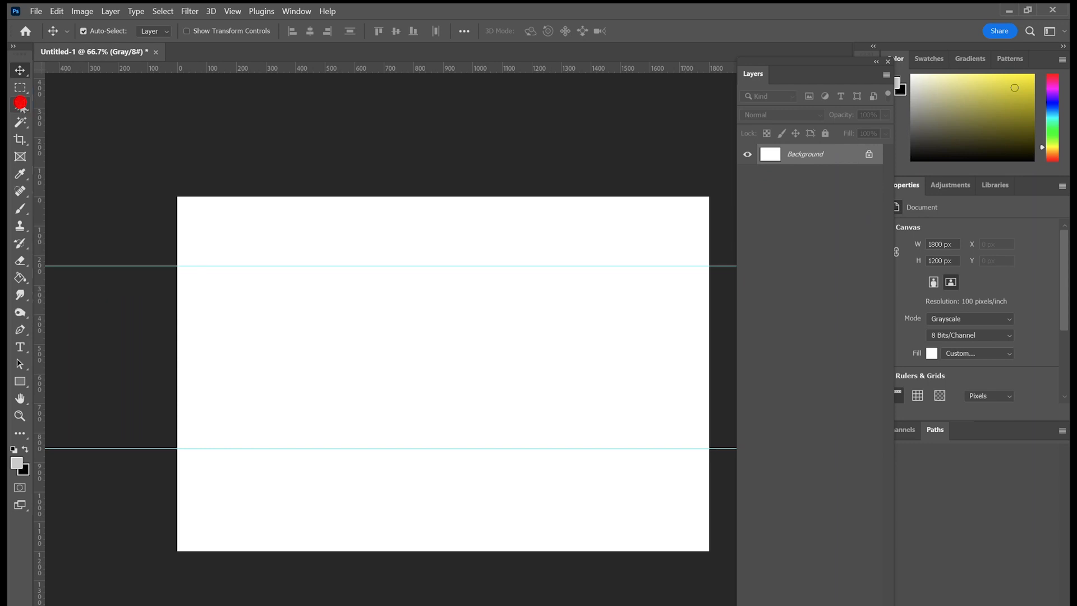
{"action": "key", "text": "m"}
{"action": "left_click_drag", "start_coordinate": [245, 263], "coordinate": [335, 448]}
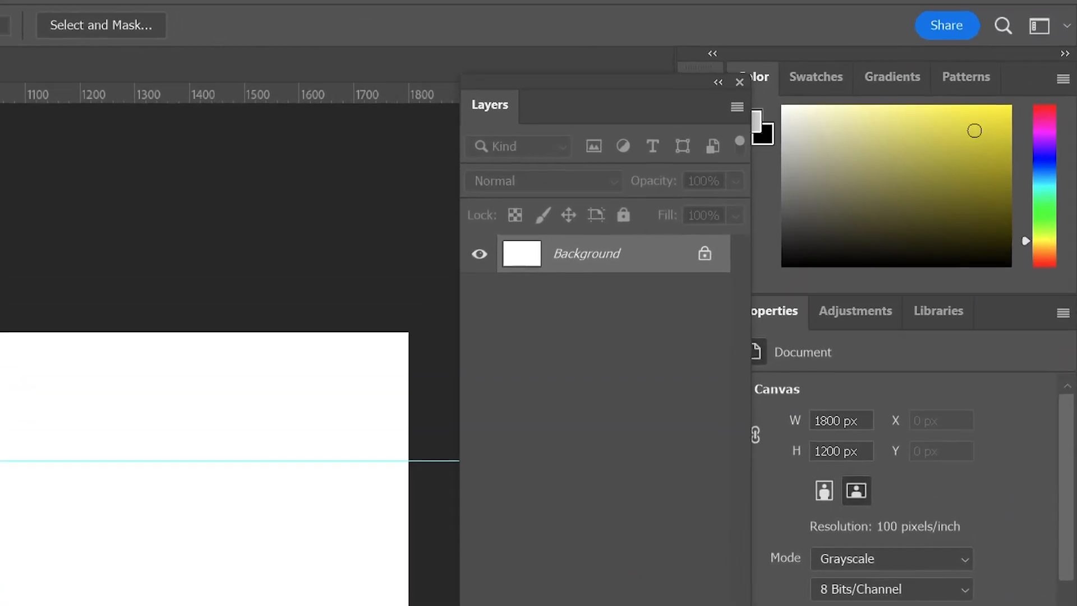
Step: Add a new layer and name it rectangluarprismn
{"action": "key", "text": "ctrl+j"}
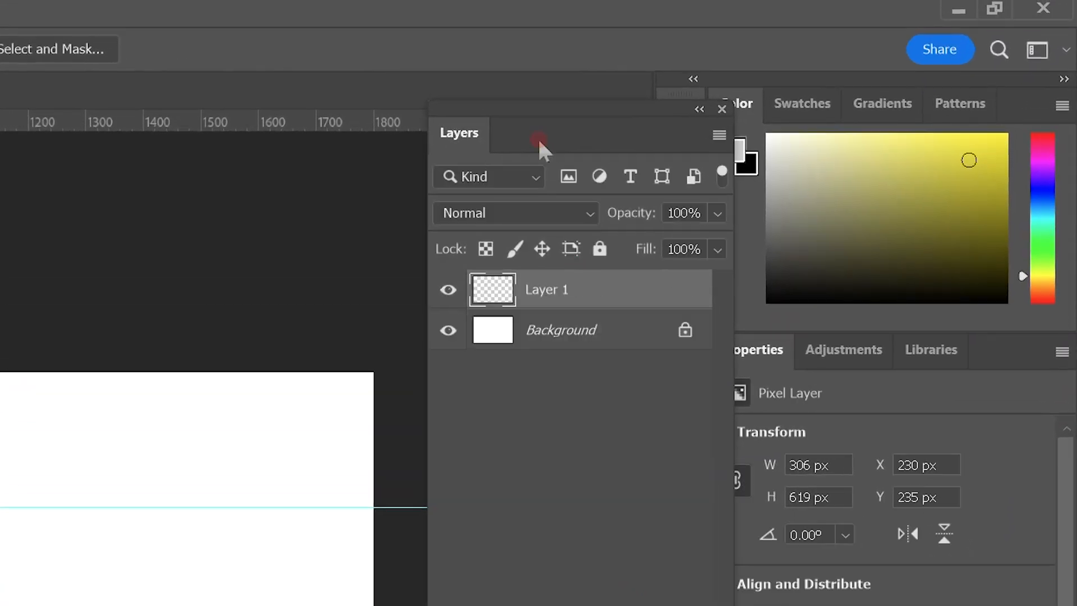
{"action": "double_click", "coordinate": [549, 290]}
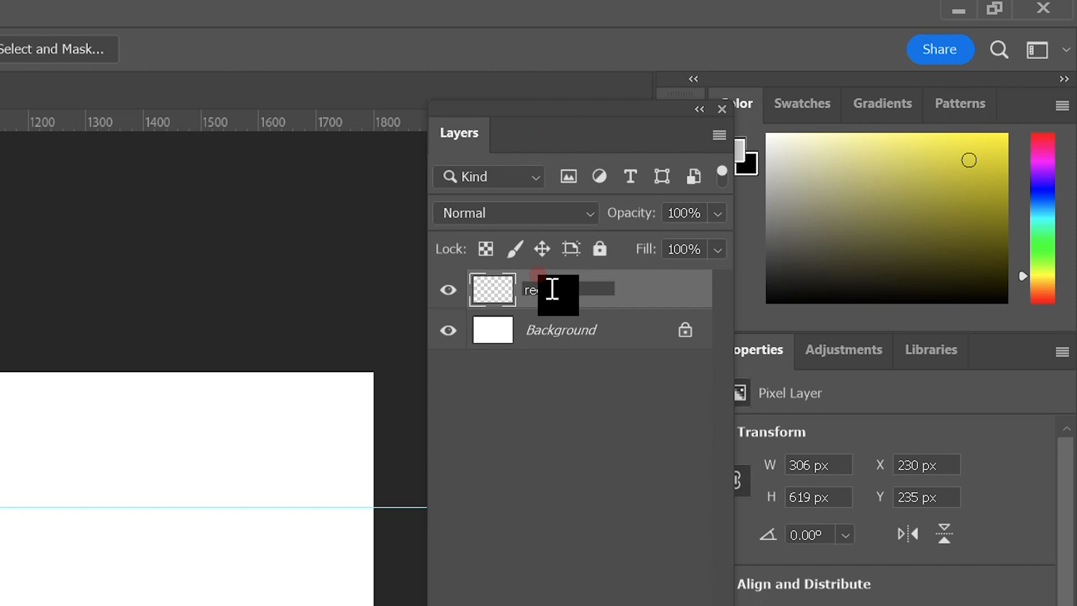
{"action": "type", "text": "ismn"}
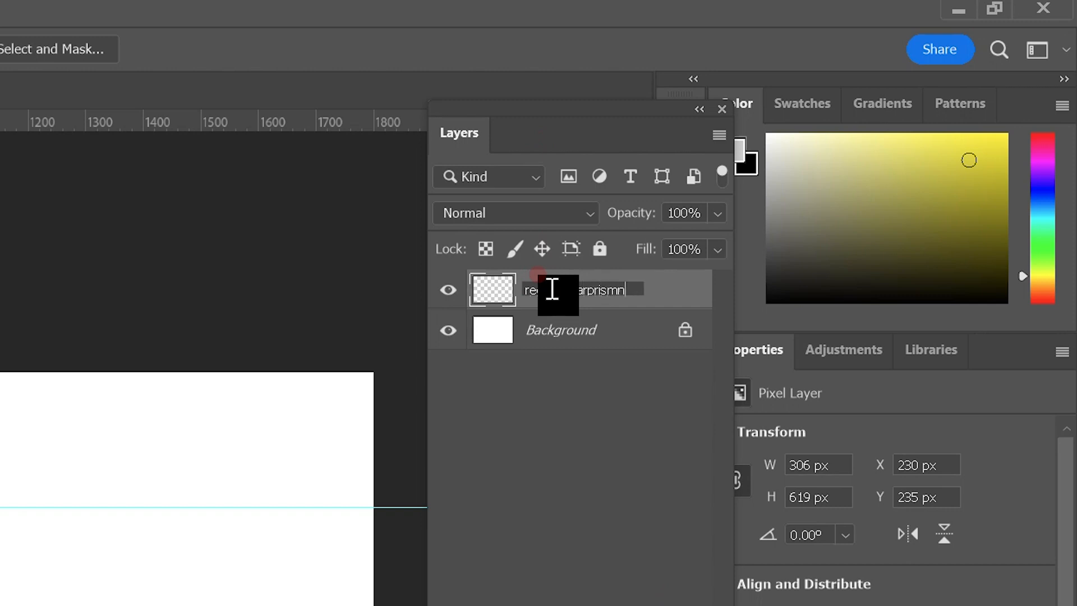
{"action": "key", "text": "Return"}
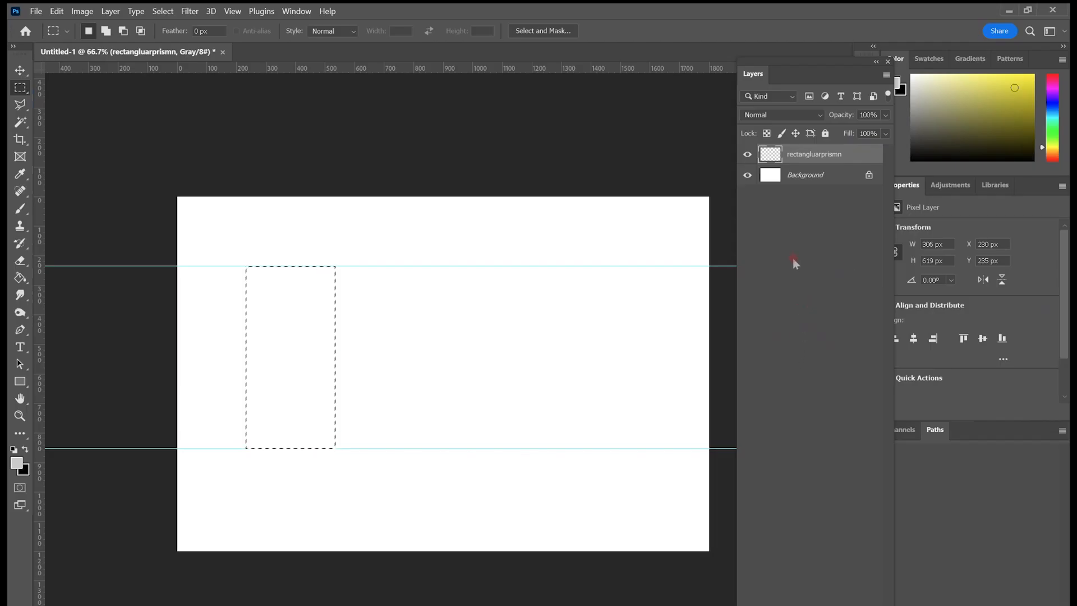
Step: Fill the rectangular selection with the light gray foreground color and deselect it
{"action": "key", "text": "g"}
{"action": "left_click", "coordinate": [290, 331]}
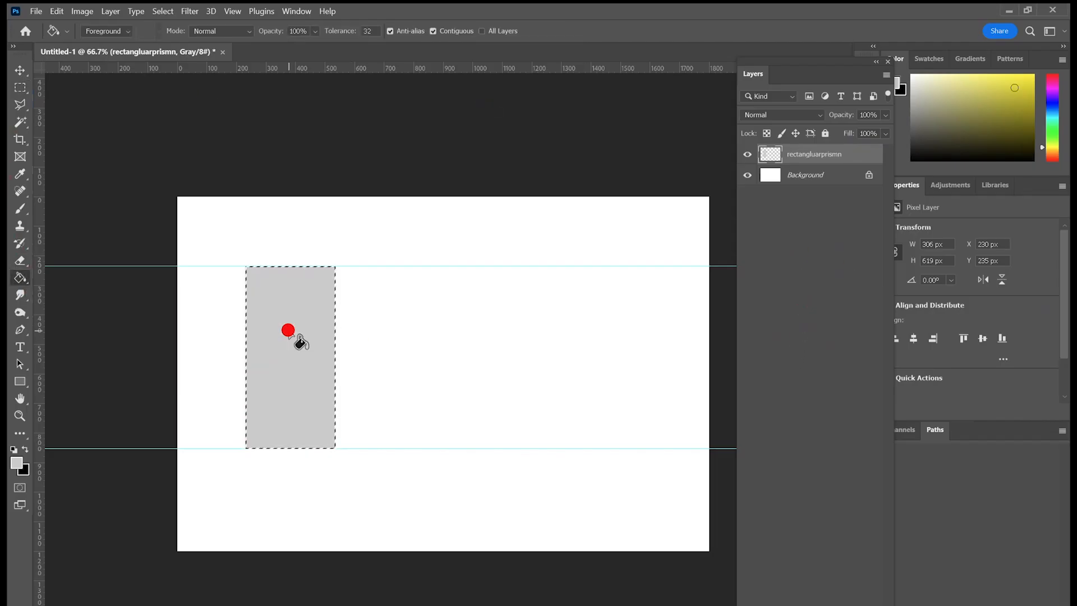
{"action": "left_click", "coordinate": [20, 86]}
{"action": "left_click", "coordinate": [490, 261]}
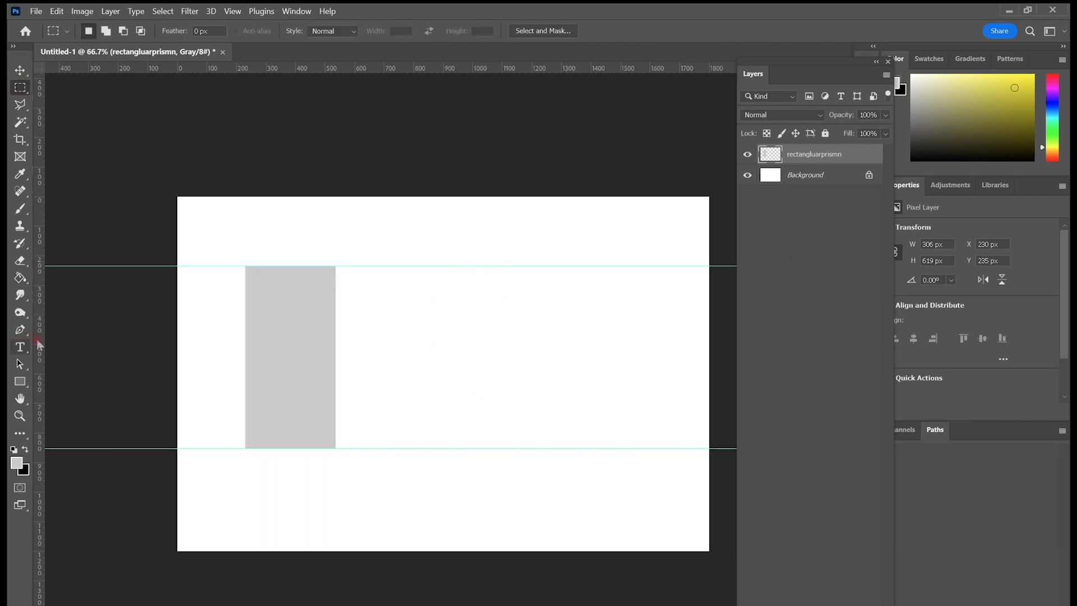
Step: Place a vertical guide at about 156 px and outline a tapered side face from the rectangle's left edge with the Polygonal Lasso
{"action": "left_click_drag", "start_coordinate": [39, 344], "coordinate": [224, 357]}
{"action": "left_click", "coordinate": [20, 104]}
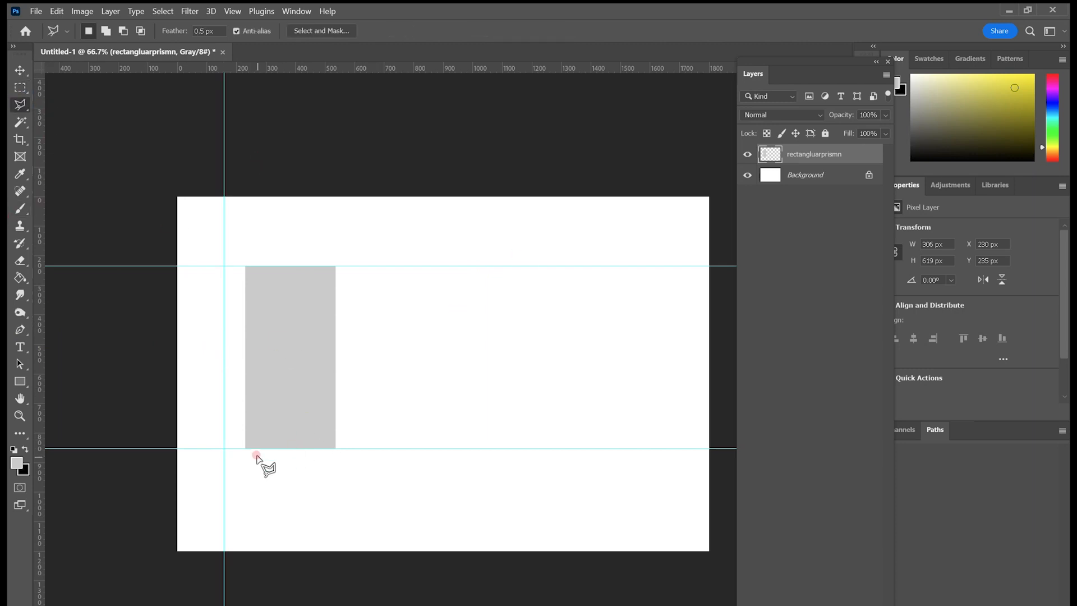
{"action": "left_click", "coordinate": [246, 447]}
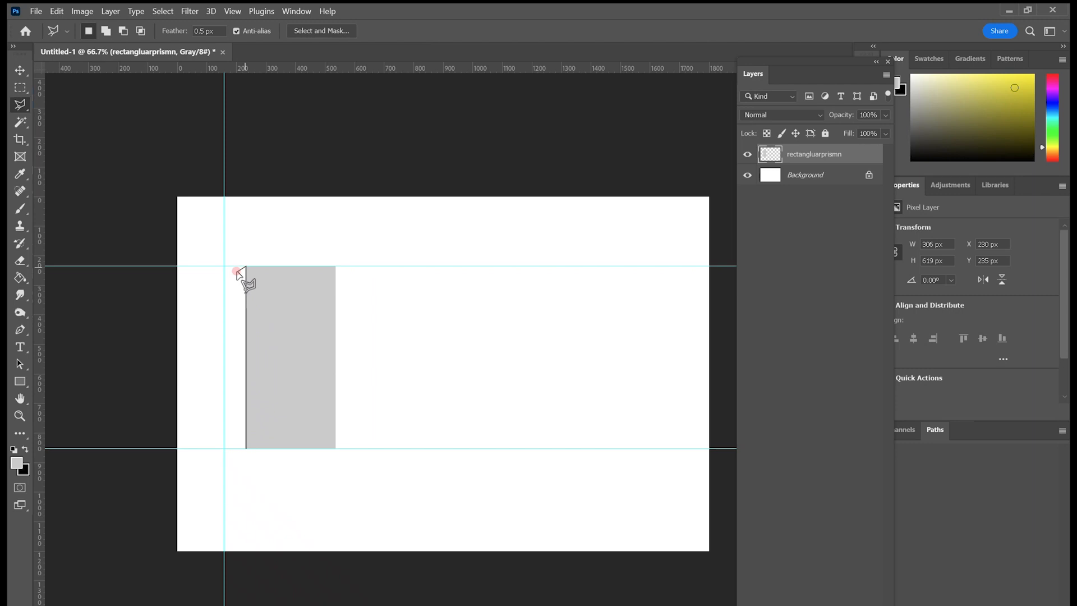
{"action": "left_click", "coordinate": [225, 278]}
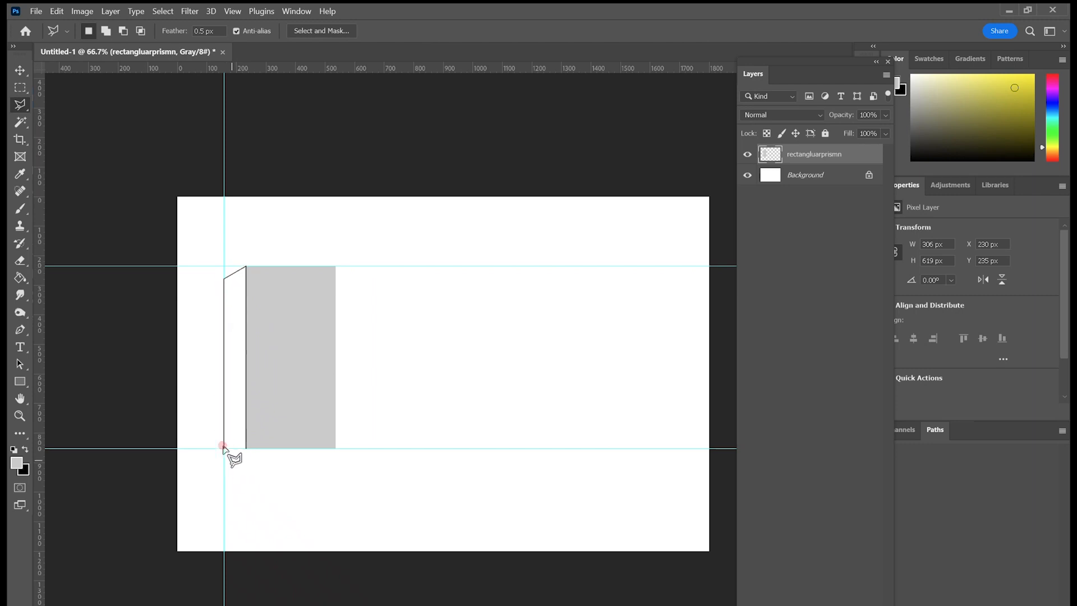
{"action": "double_click", "coordinate": [222, 442]}
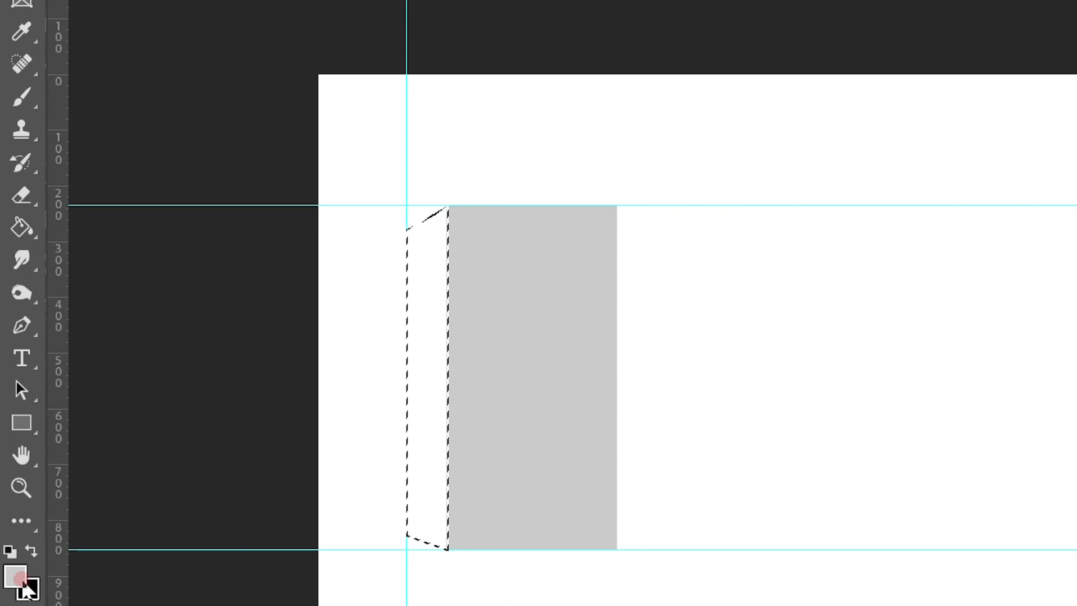
Step: Set the foreground color to a lighter gray, fill the side face selection with it and deselect
{"action": "left_click", "coordinate": [15, 576]}
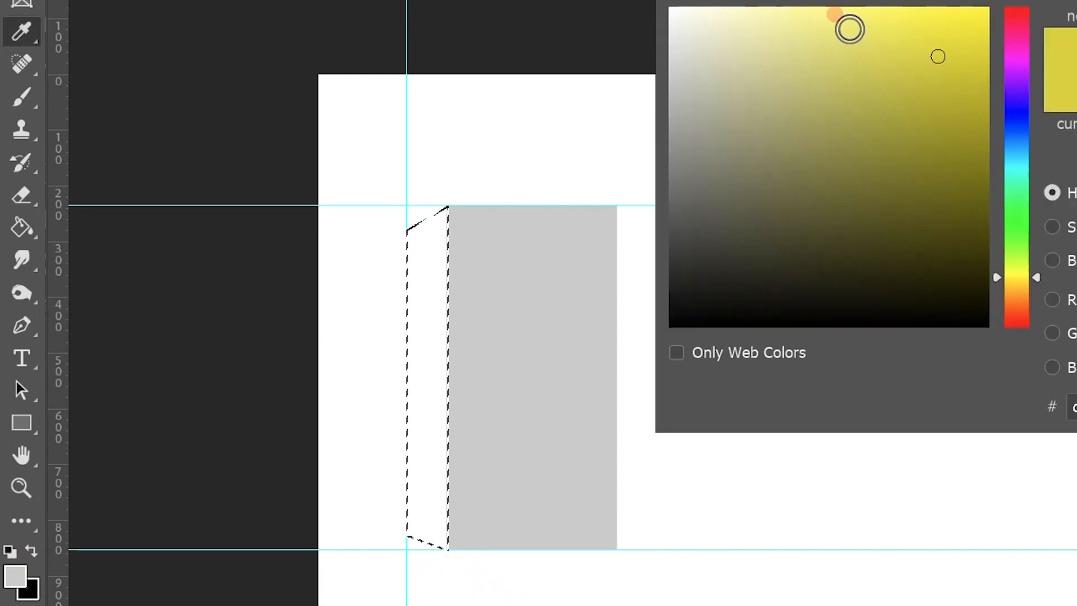
{"action": "left_click", "coordinate": [851, 31]}
{"action": "key", "text": "Return"}
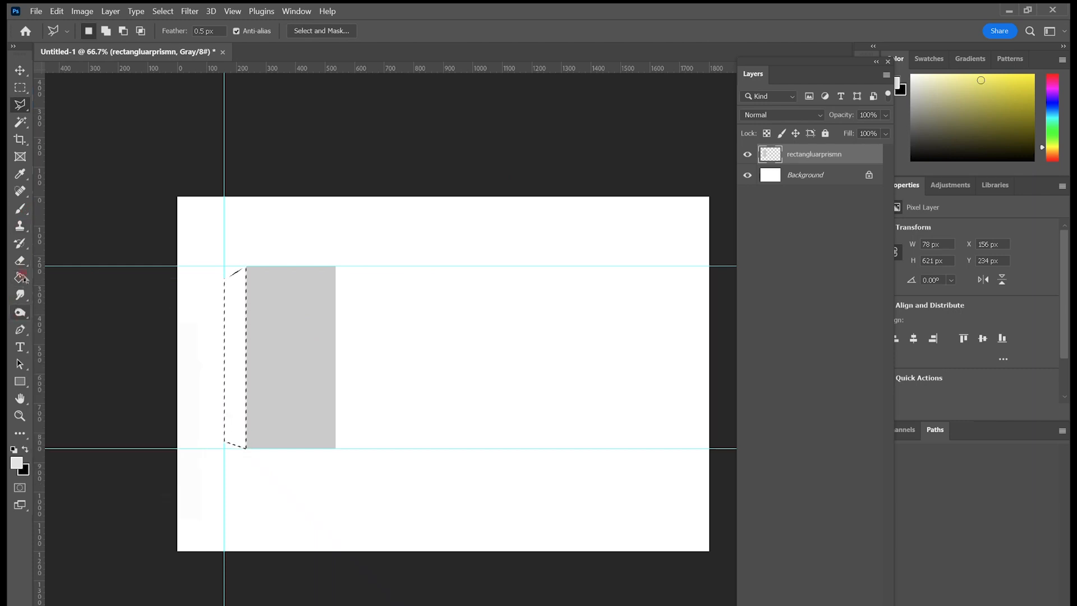
{"action": "left_click", "coordinate": [20, 277]}
{"action": "left_click", "coordinate": [233, 324]}
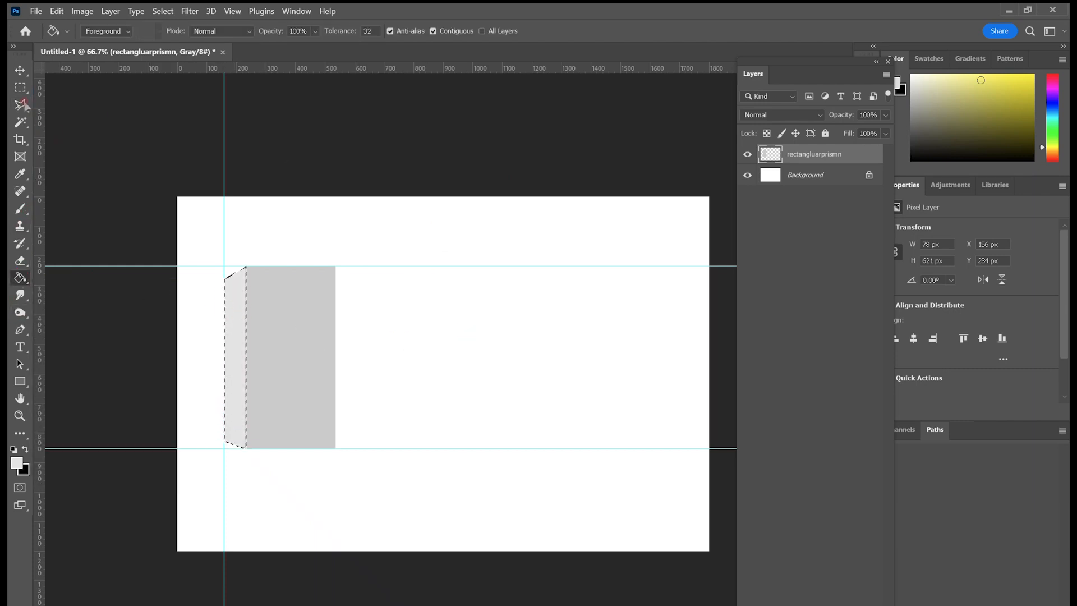
{"action": "left_click", "coordinate": [20, 87]}
{"action": "left_click", "coordinate": [362, 218]}
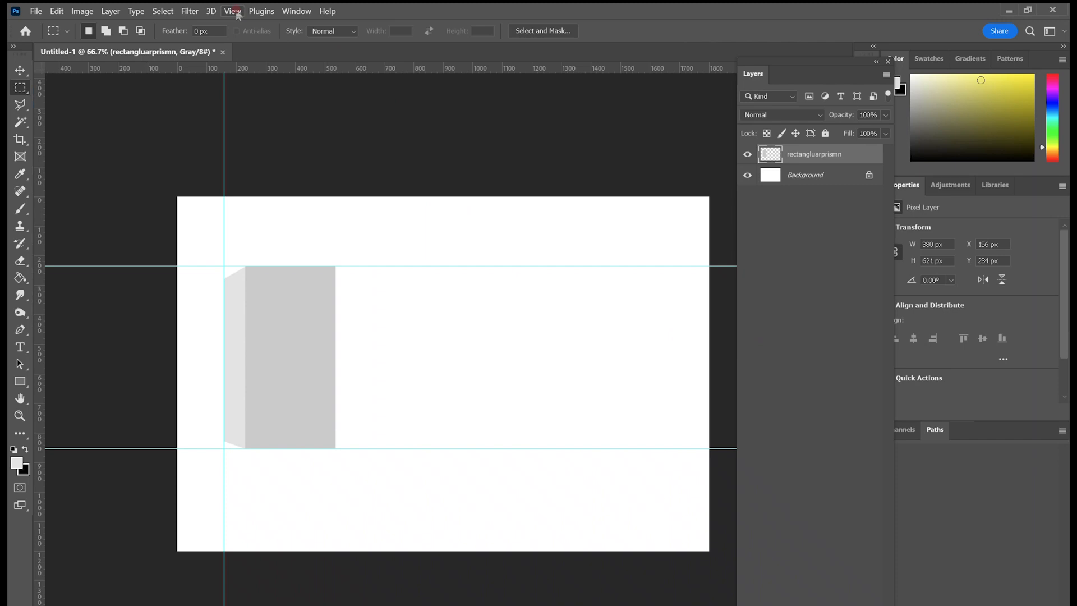
Step: Clear all guides from the document
{"action": "left_click", "coordinate": [233, 11]}
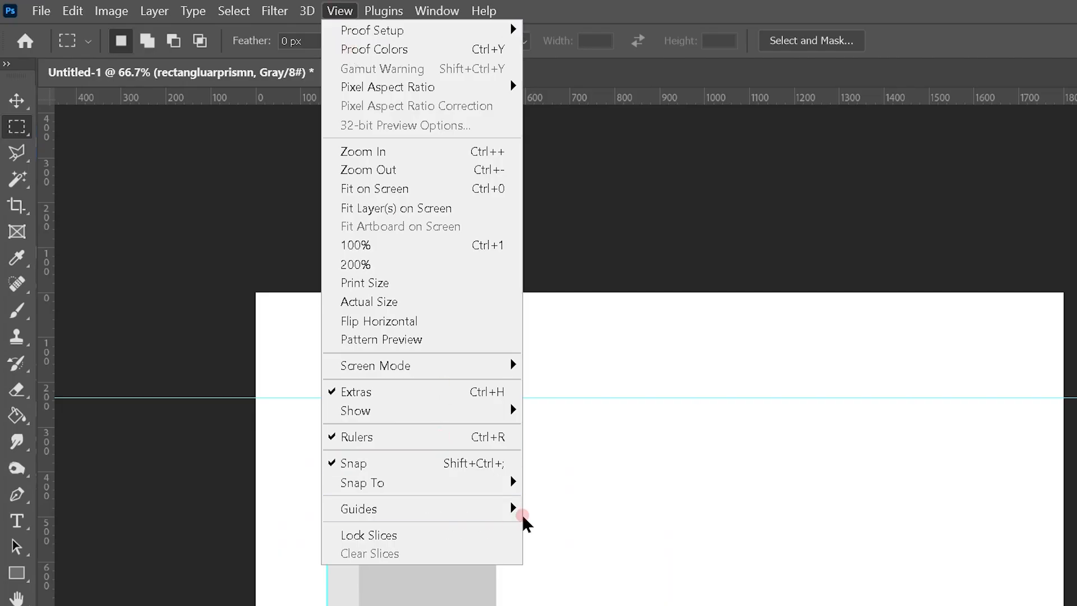
{"action": "mouse_move", "coordinate": [511, 515]}
{"action": "left_click", "coordinate": [552, 545]}
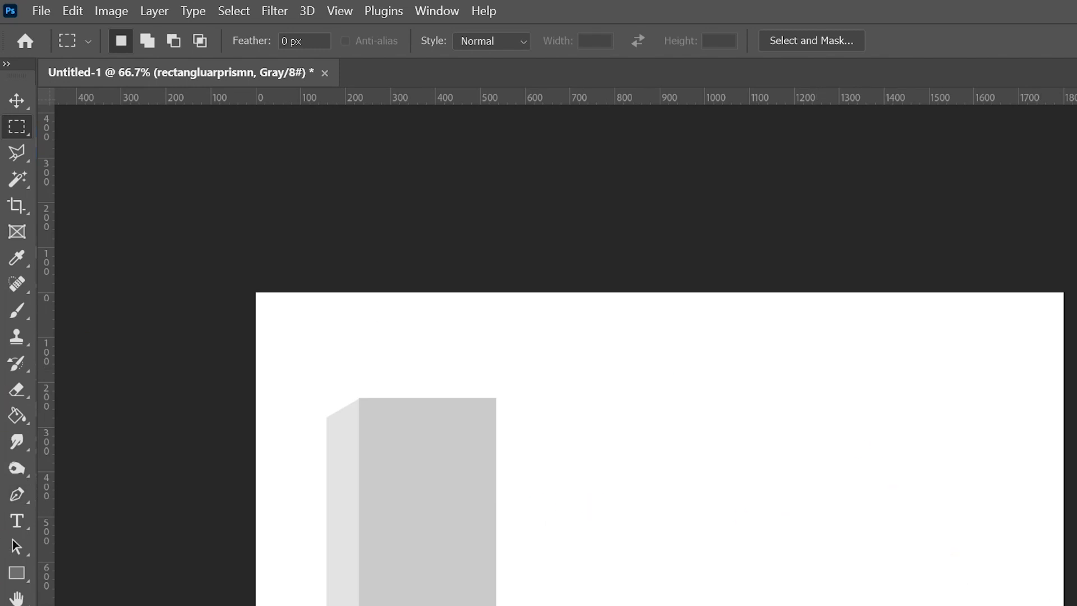
Step: Add a new layer above the prism layer and name it cone
{"action": "key", "text": "ctrl+shift+alt+n"}
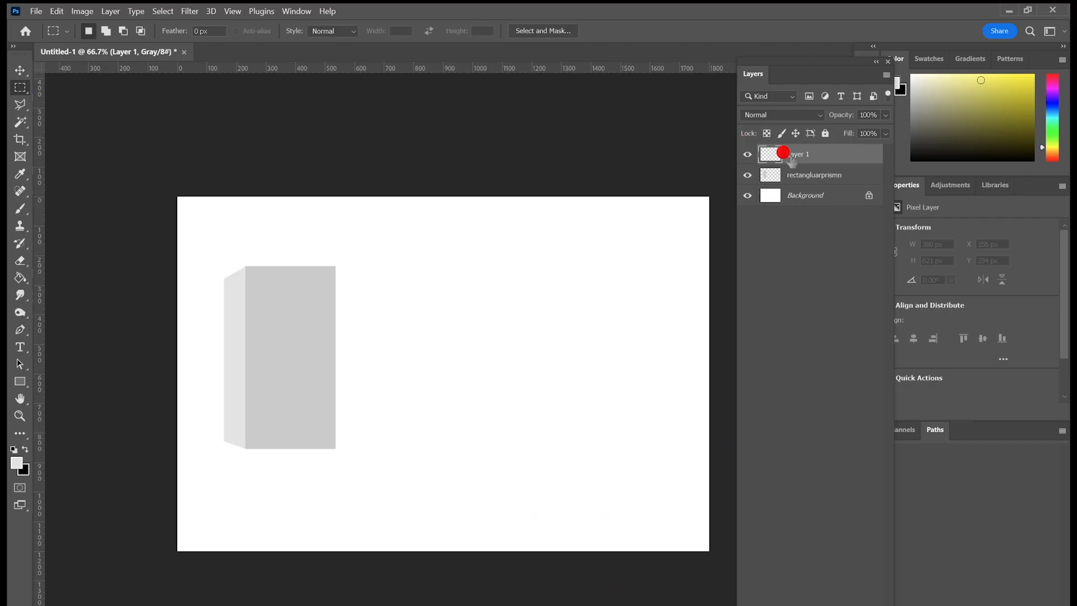
{"action": "double_click", "coordinate": [791, 158]}
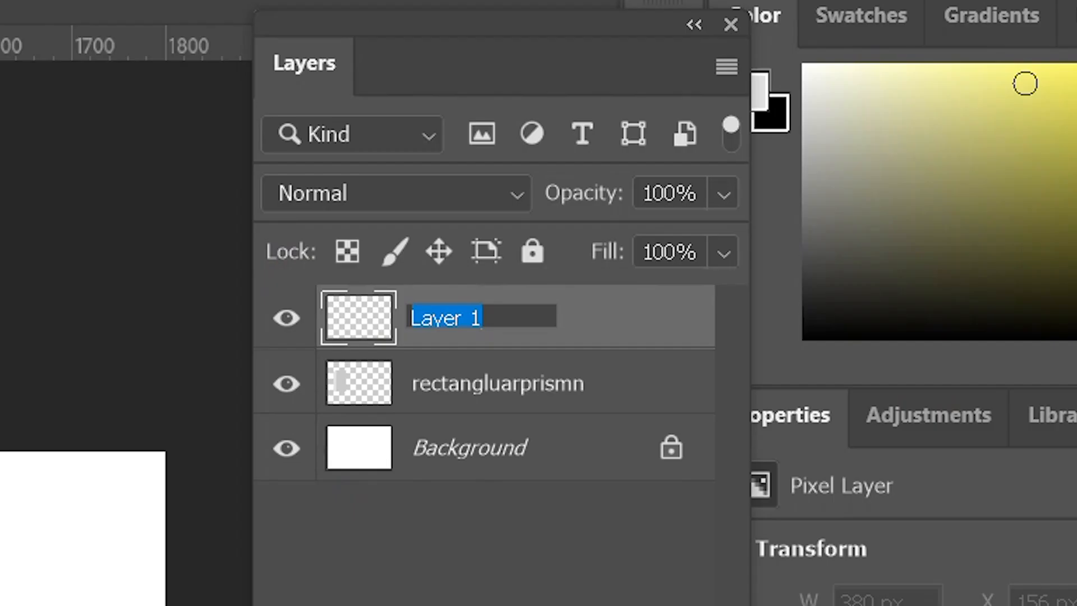
{"action": "type", "text": "cone"}
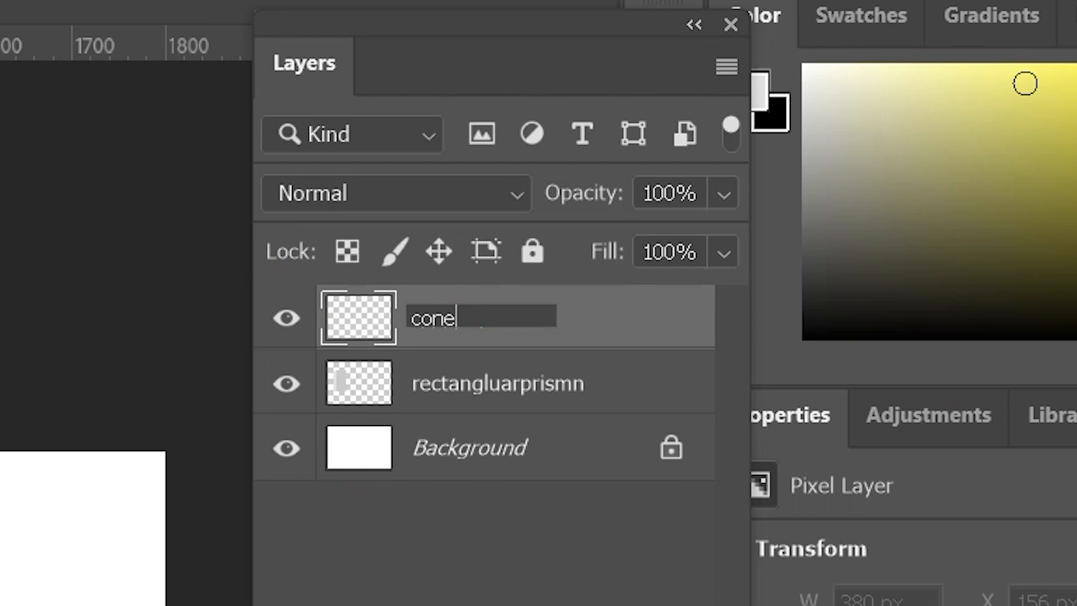
{"action": "key", "text": "Return"}
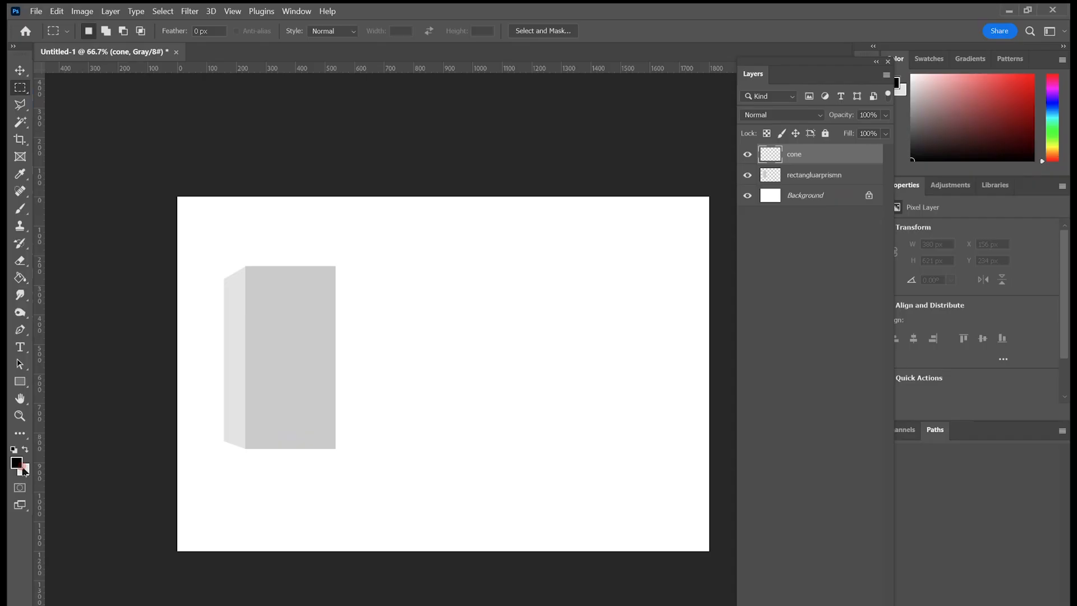
Step: With black as the foreground color and 0 px feather, draw an elliptical selection about 579 × 137 px to the right of the prism
{"action": "left_click", "coordinate": [17, 460]}
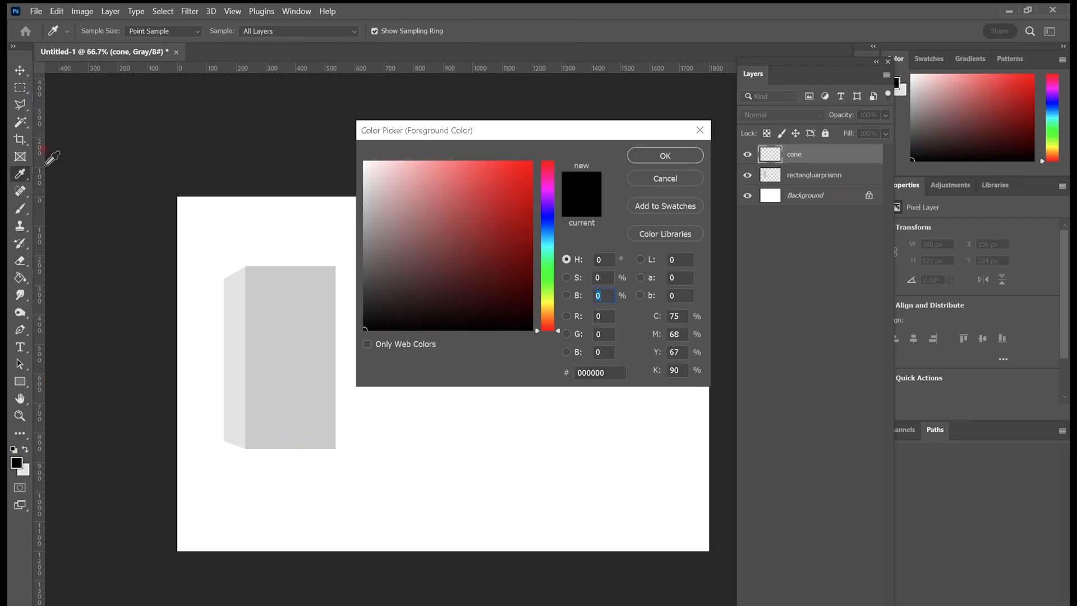
{"action": "left_click", "coordinate": [665, 156]}
{"action": "key", "text": "m"}
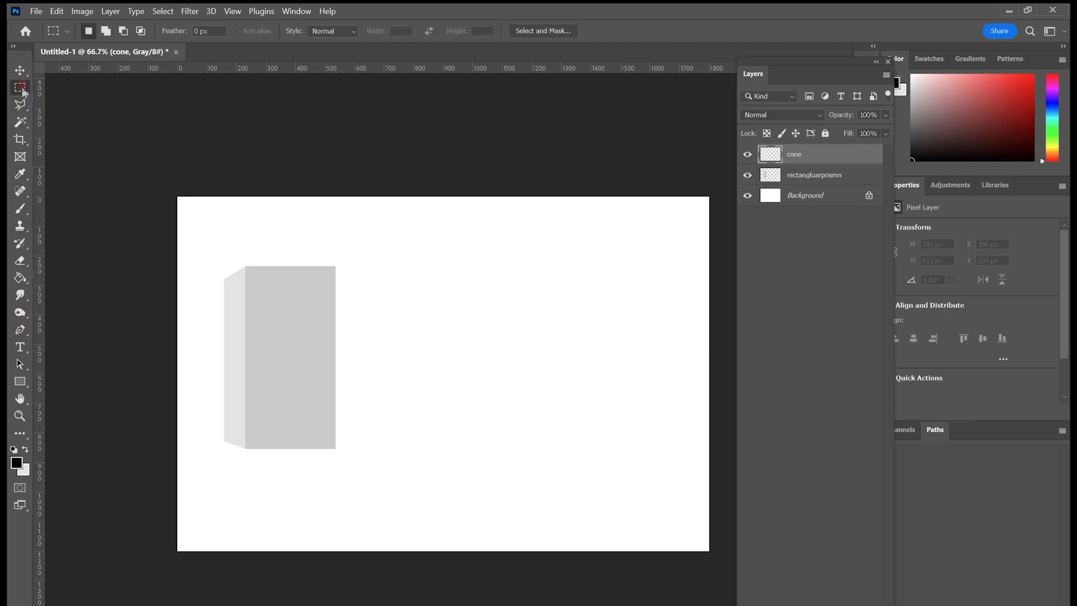
{"action": "right_click", "coordinate": [20, 87]}
{"action": "left_click", "coordinate": [99, 100]}
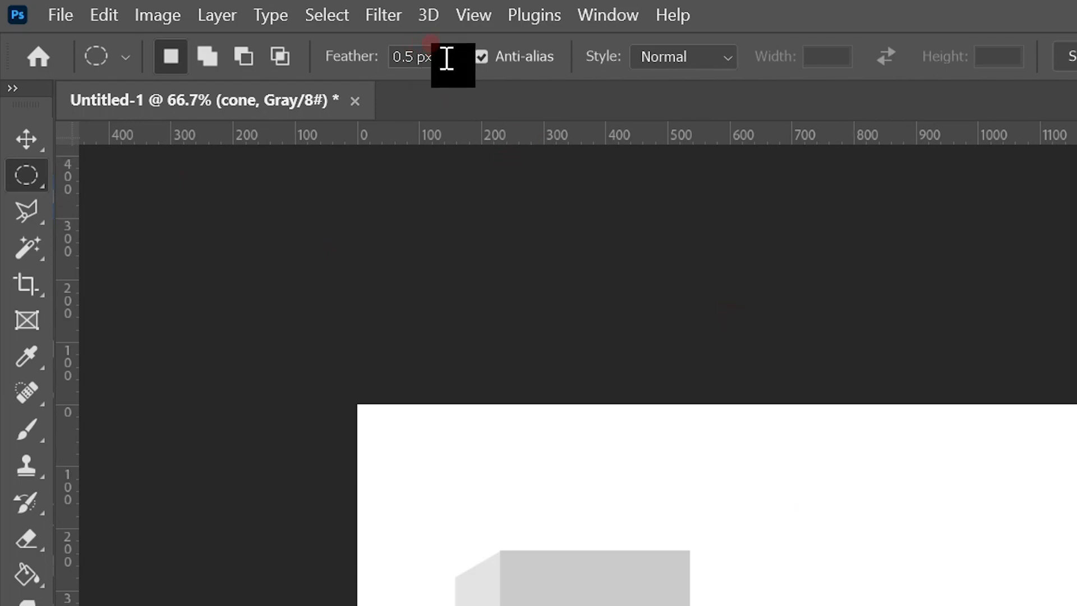
{"action": "left_click_drag", "start_coordinate": [444, 58], "coordinate": [211, 48]}
{"action": "type", "text": "0"}
{"action": "key", "text": "Return"}
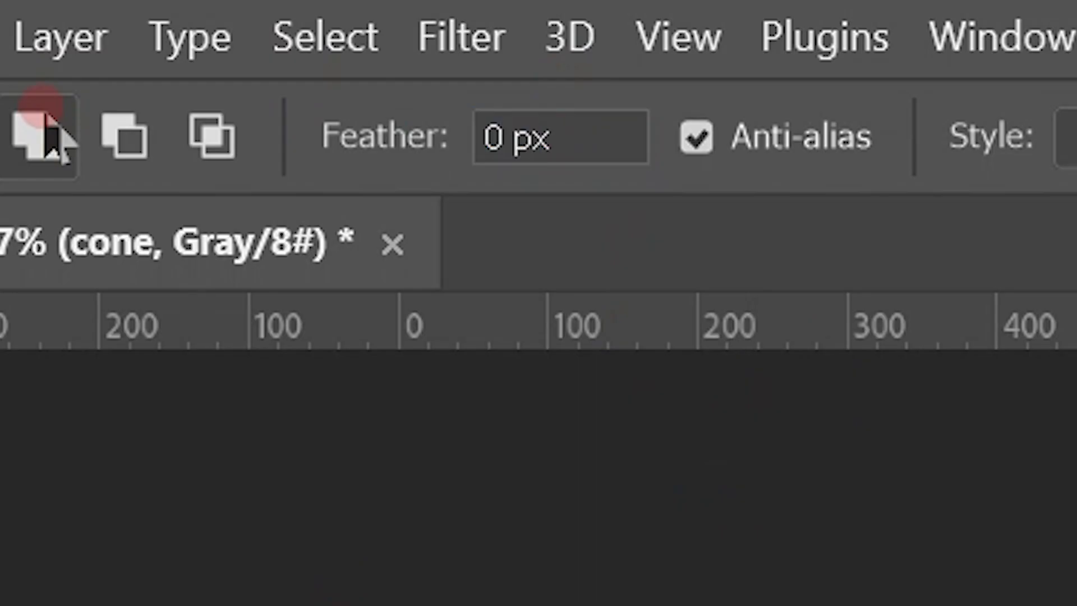
{"action": "left_click_drag", "start_coordinate": [379, 335], "coordinate": [550, 376]}
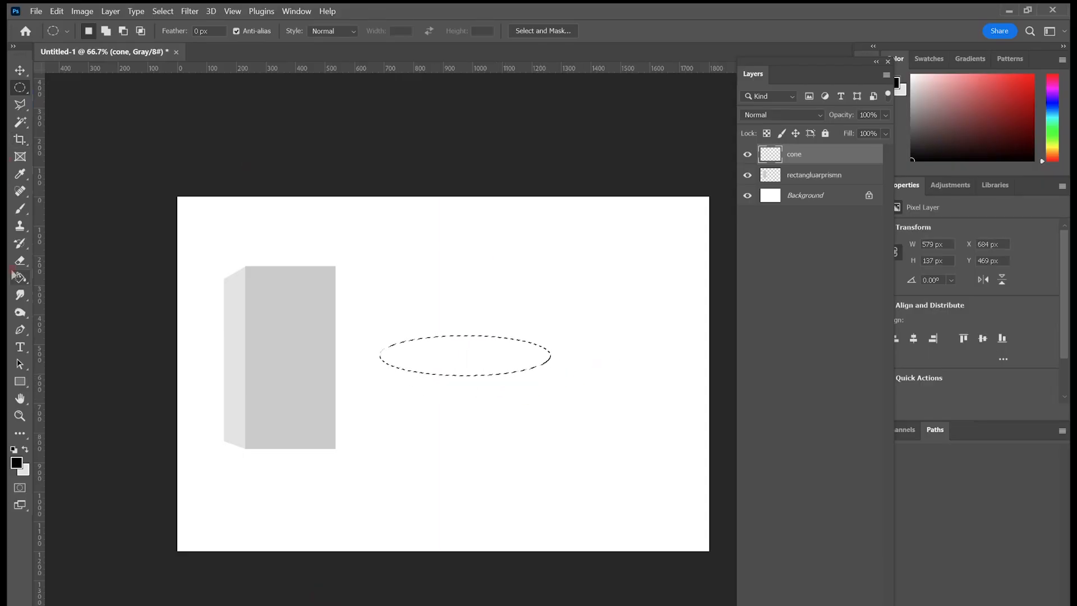
Step: Fill the elliptical selection with black, deselect it and move the ellipse to about X 728 px, Y 807 px
{"action": "left_click", "coordinate": [19, 277]}
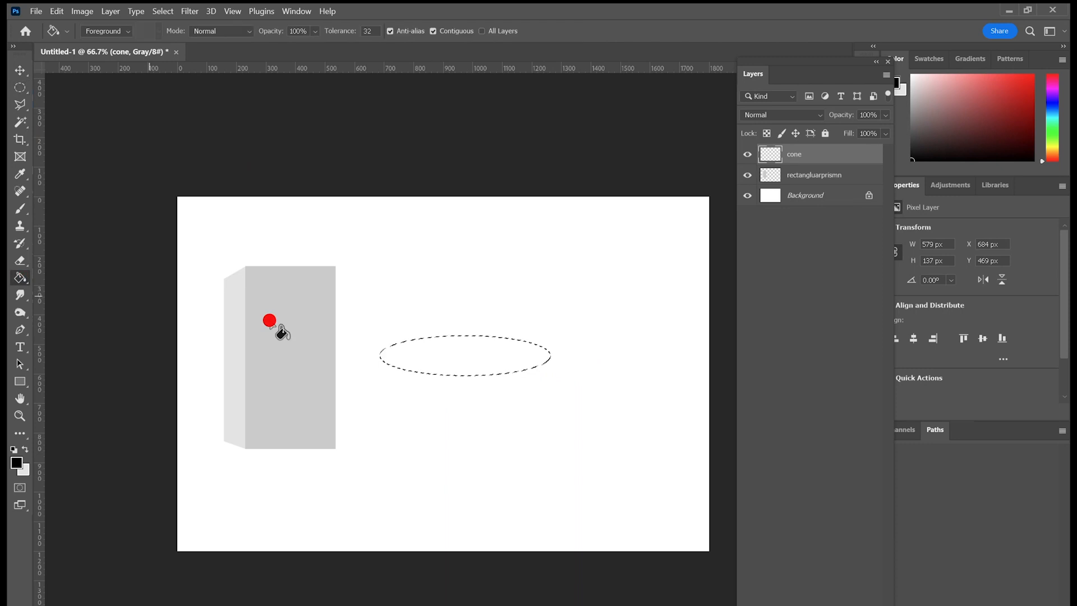
{"action": "left_click", "coordinate": [483, 355]}
{"action": "key", "text": "ctrl+d"}
{"action": "left_click", "coordinate": [19, 70]}
{"action": "left_click_drag", "start_coordinate": [476, 354], "coordinate": [489, 455]}
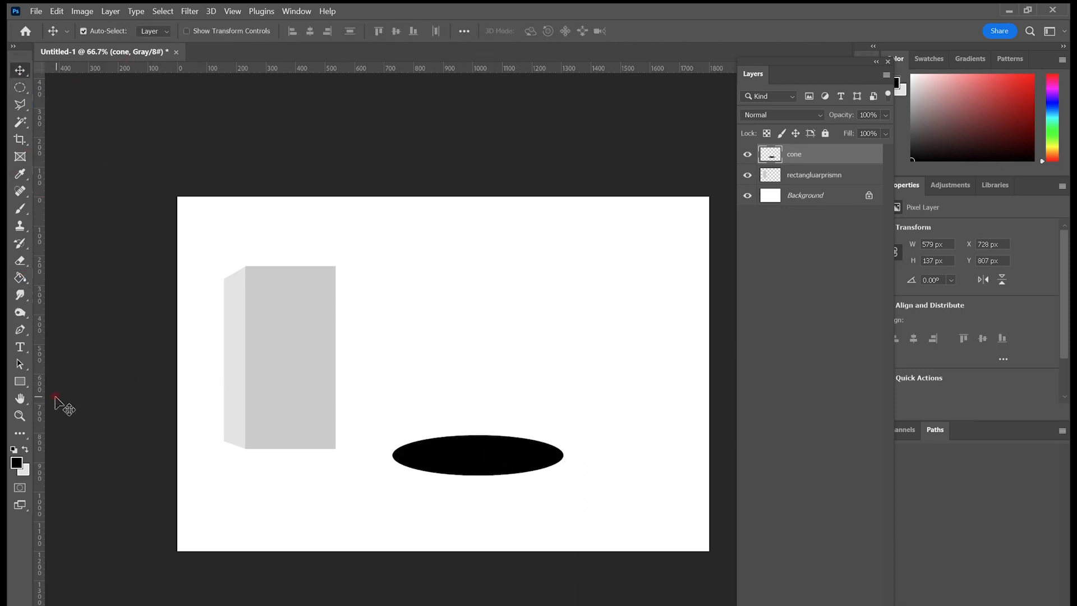
Step: Place three vertical guides on the black ellipse, at its two side edges and through its center
{"action": "left_click_drag", "start_coordinate": [41, 399], "coordinate": [392, 427]}
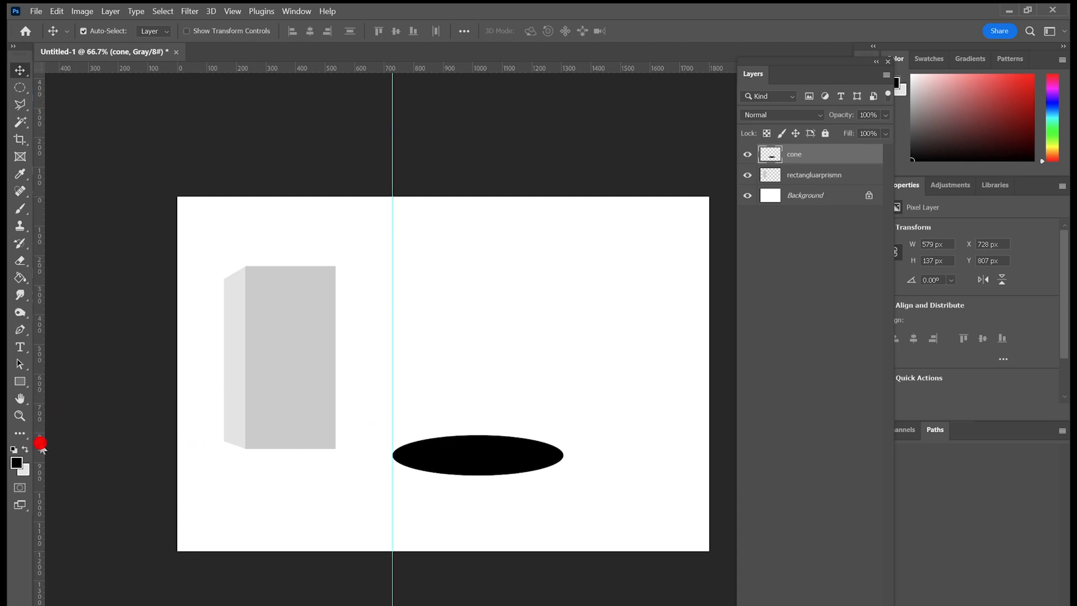
{"action": "left_click_drag", "start_coordinate": [41, 445], "coordinate": [563, 443]}
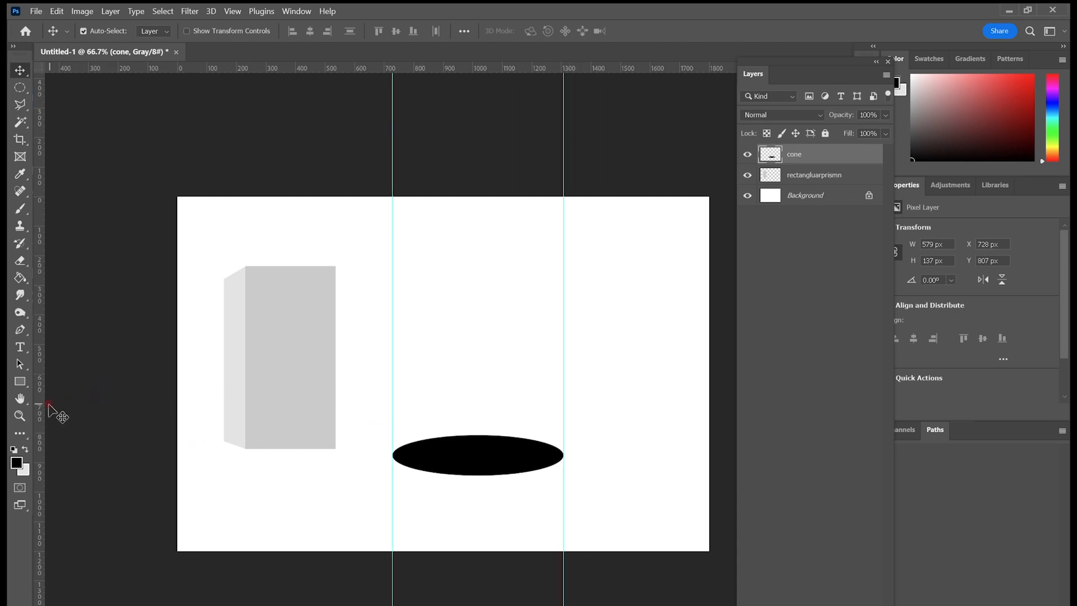
{"action": "left_click_drag", "start_coordinate": [48, 404], "coordinate": [483, 428]}
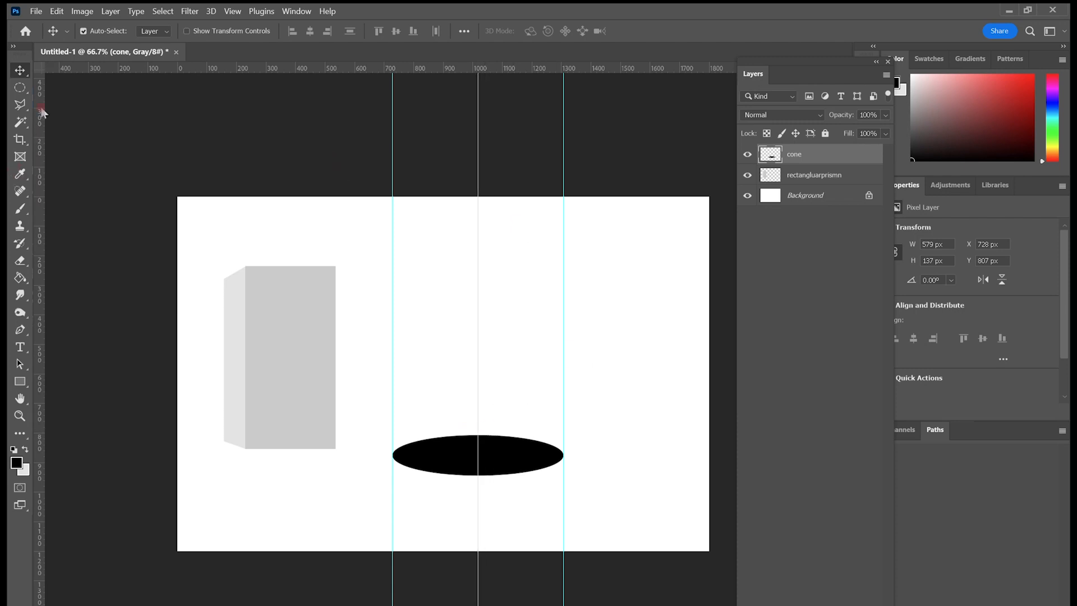
Step: Draw a triangular Polygonal Lasso selection from the ellipse's side edges up to an apex on the center guide, about 581 × 870 px
{"action": "left_click", "coordinate": [21, 104]}
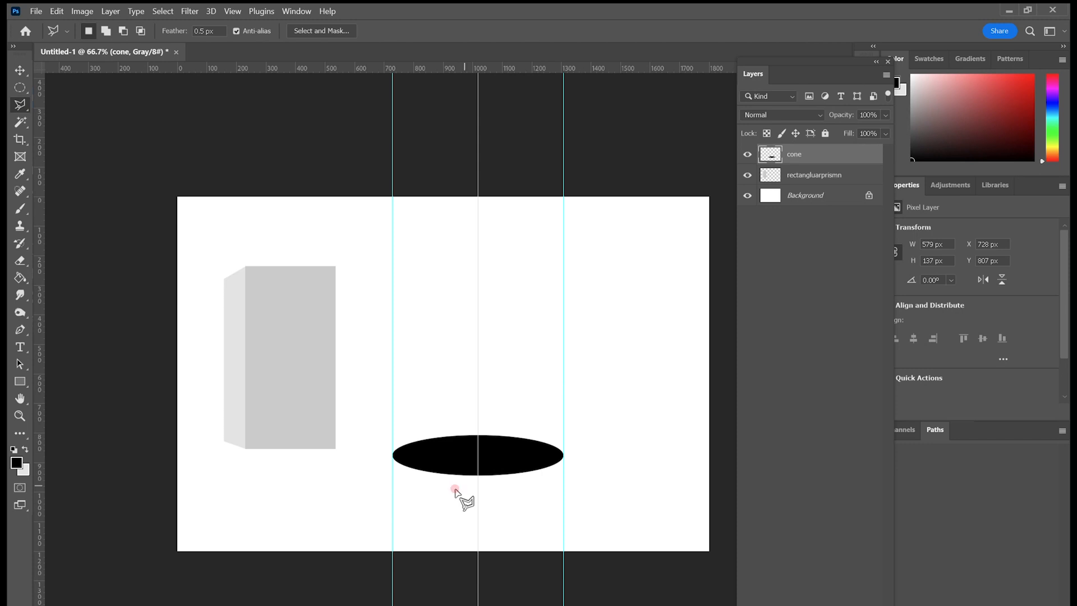
{"action": "left_click", "coordinate": [393, 455]}
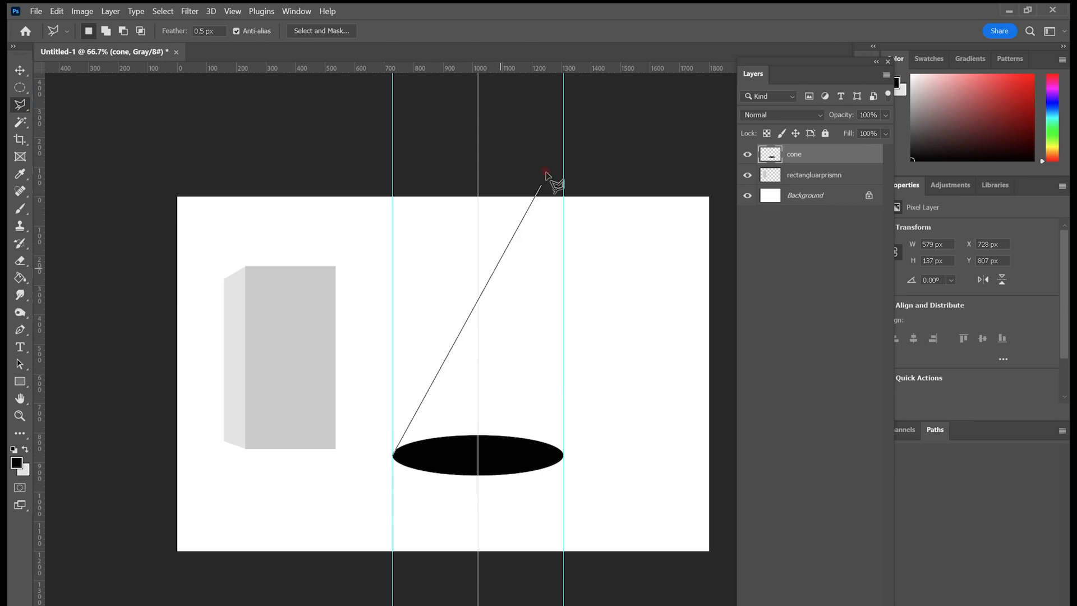
{"action": "left_click", "coordinate": [477, 201]}
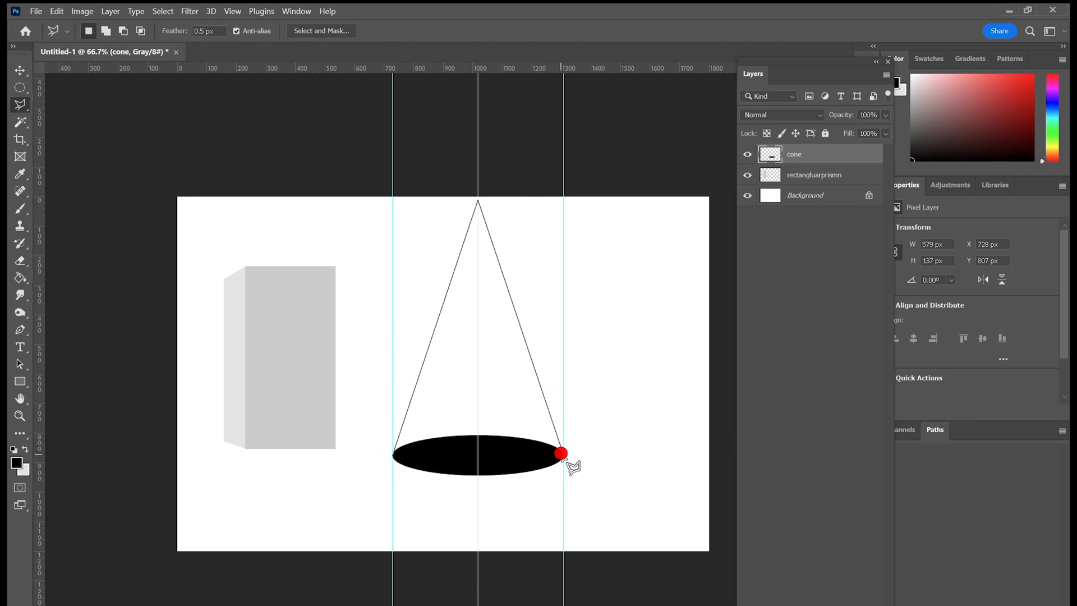
{"action": "left_click", "coordinate": [560, 453]}
{"action": "left_click", "coordinate": [393, 455]}
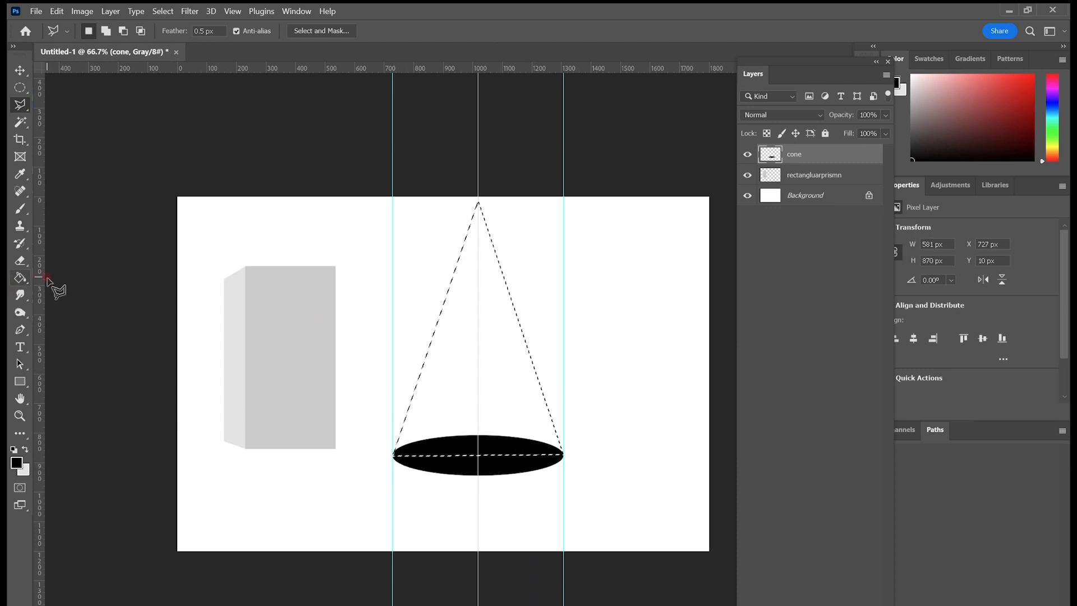
Step: Fill the triangular selection with black on the cone layer and deselect it
{"action": "left_click", "coordinate": [20, 277]}
{"action": "left_click", "coordinate": [514, 385]}
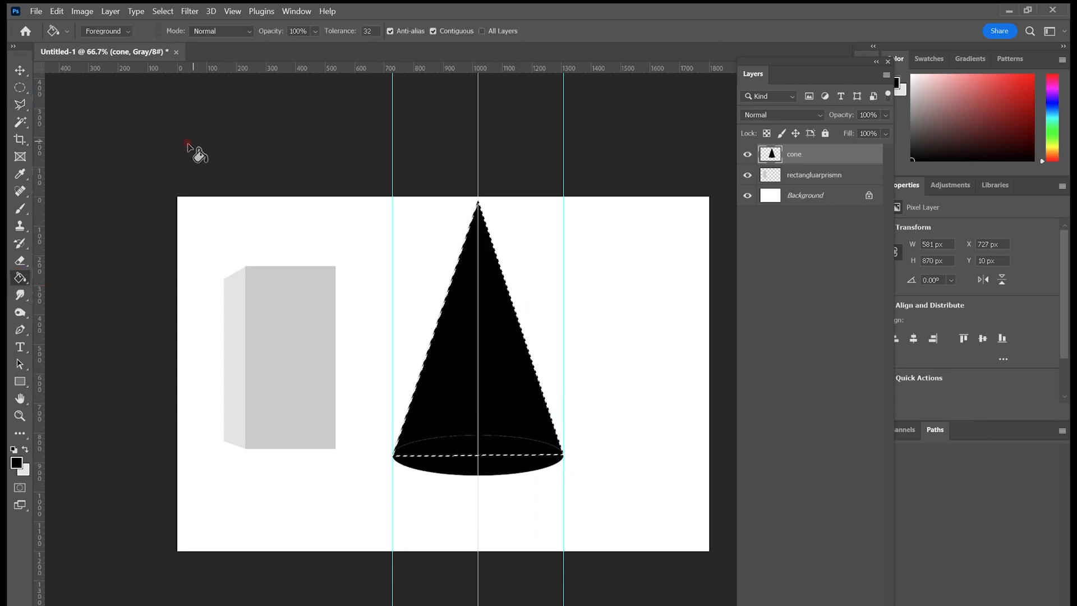
{"action": "key", "text": "m"}
{"action": "key", "text": "ctrl+d"}
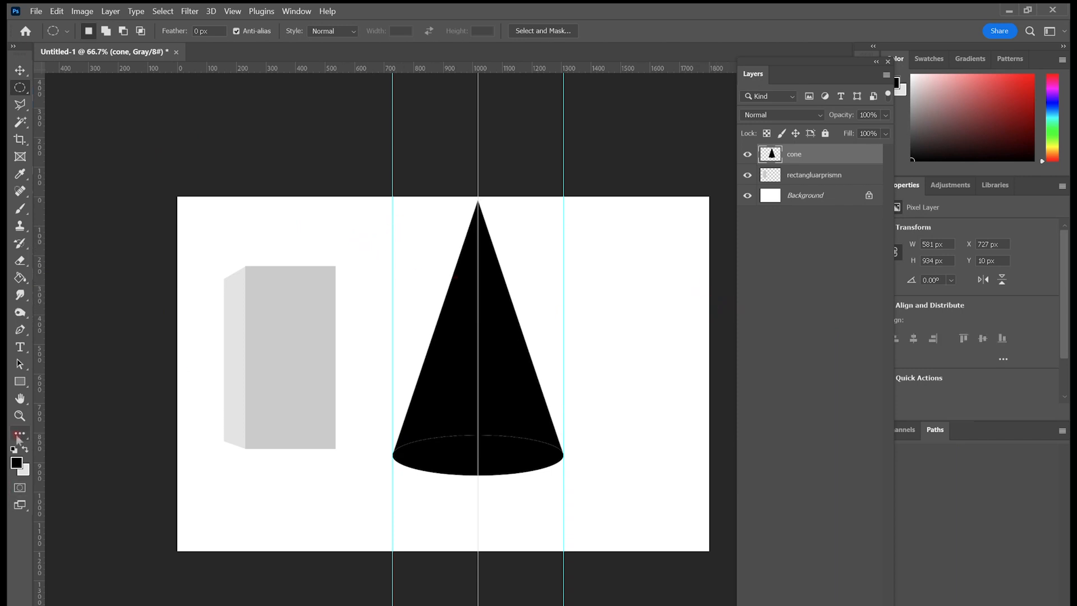
Step: Paint over the thin seam between the triangle and the ellipse with a 25 px black Pencil
{"action": "left_click", "coordinate": [20, 415]}
{"action": "left_click", "coordinate": [477, 432]}
{"action": "left_click", "coordinate": [488, 435]}
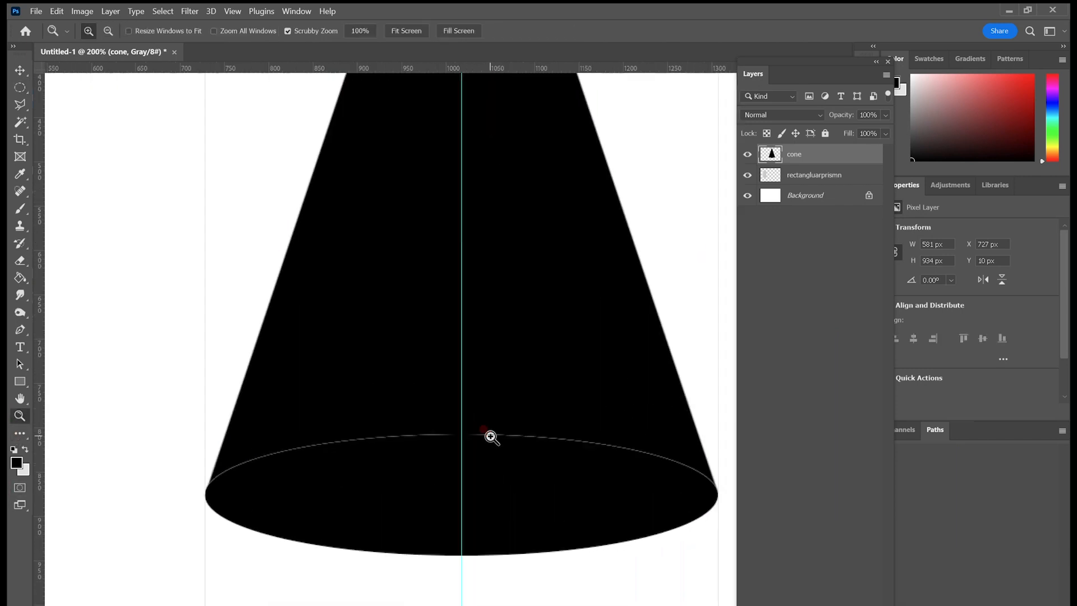
{"action": "left_click", "coordinate": [489, 435]}
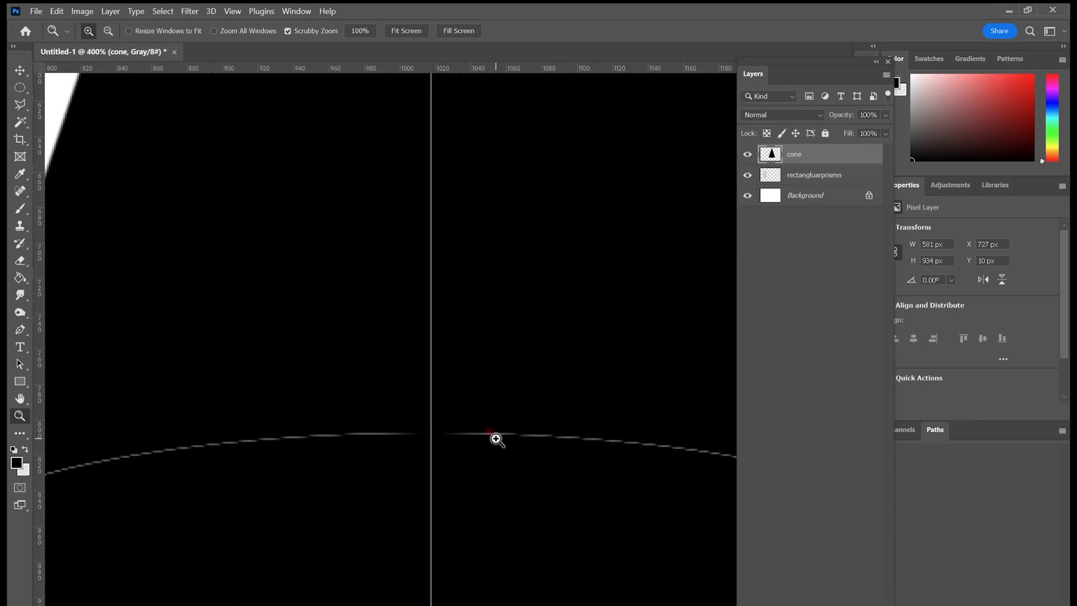
{"action": "left_click", "coordinate": [496, 440], "text": "alt"}
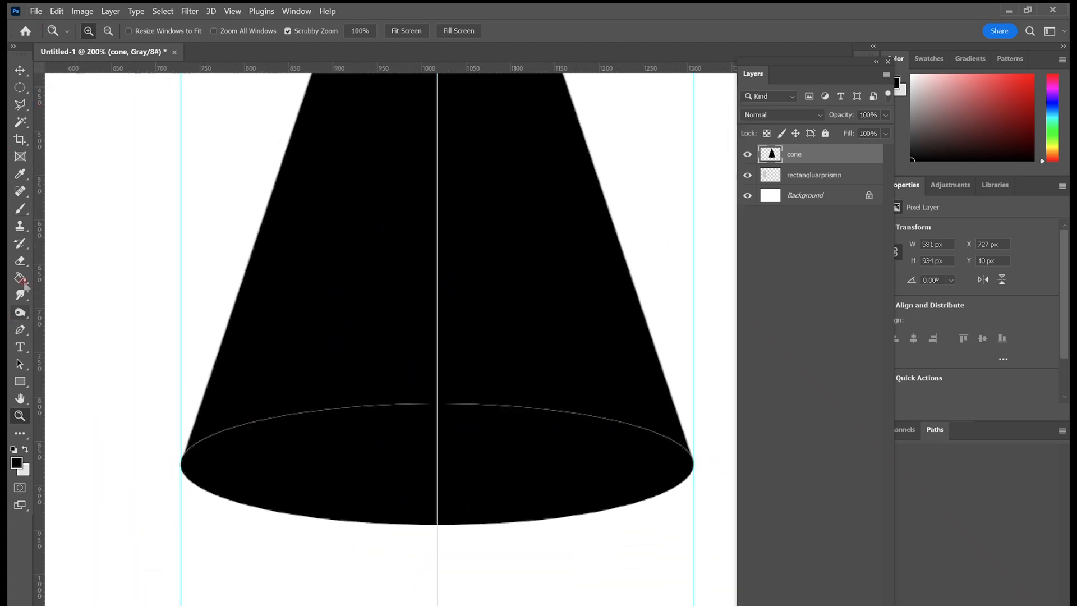
{"action": "left_click", "coordinate": [21, 209]}
{"action": "left_click", "coordinate": [73, 220]}
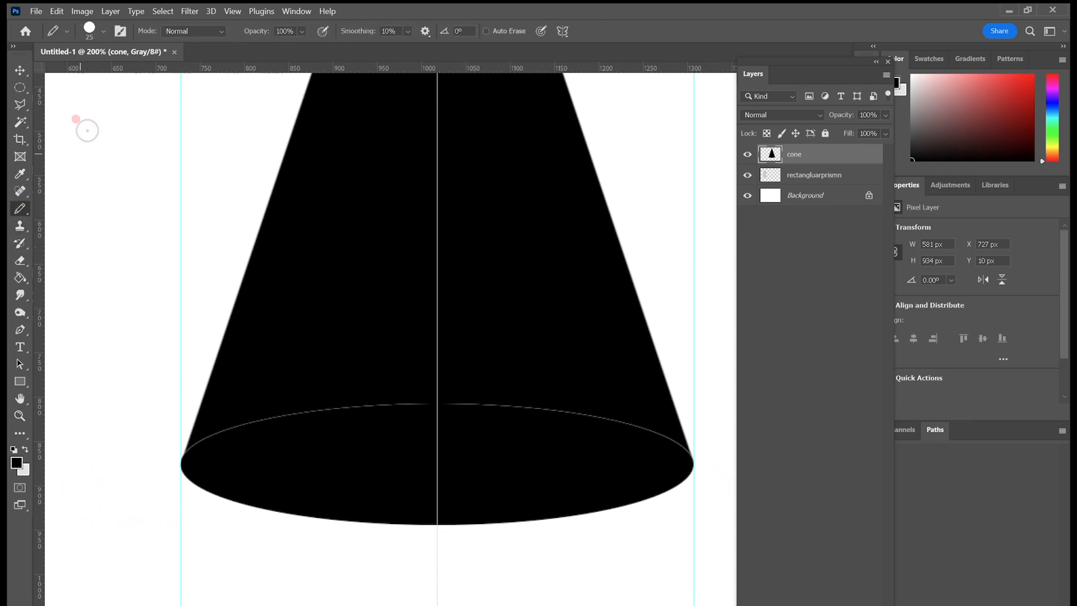
{"action": "mouse_move", "coordinate": [197, 460]}
{"action": "left_mouse_down"}
{"action": "mouse_move", "coordinate": [211, 440]}
{"action": "mouse_move", "coordinate": [298, 411]}
{"action": "mouse_move", "coordinate": [483, 410]}
{"action": "mouse_move", "coordinate": [621, 427]}
{"action": "mouse_move", "coordinate": [666, 447]}
{"action": "left_mouse_up"}
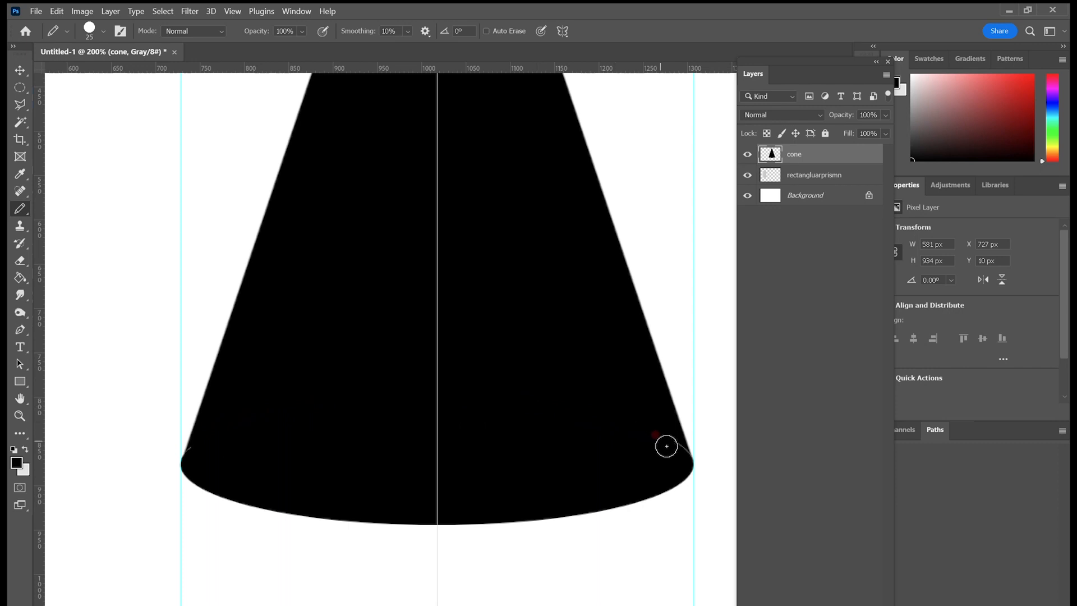
Step: Clear all guides around the finished cone silhouette
{"action": "left_click", "coordinate": [21, 87]}
{"action": "key", "text": "ctrl+minus"}
{"action": "key", "text": "ctrl+minus"}
{"action": "key", "text": "ctrl+minus"}
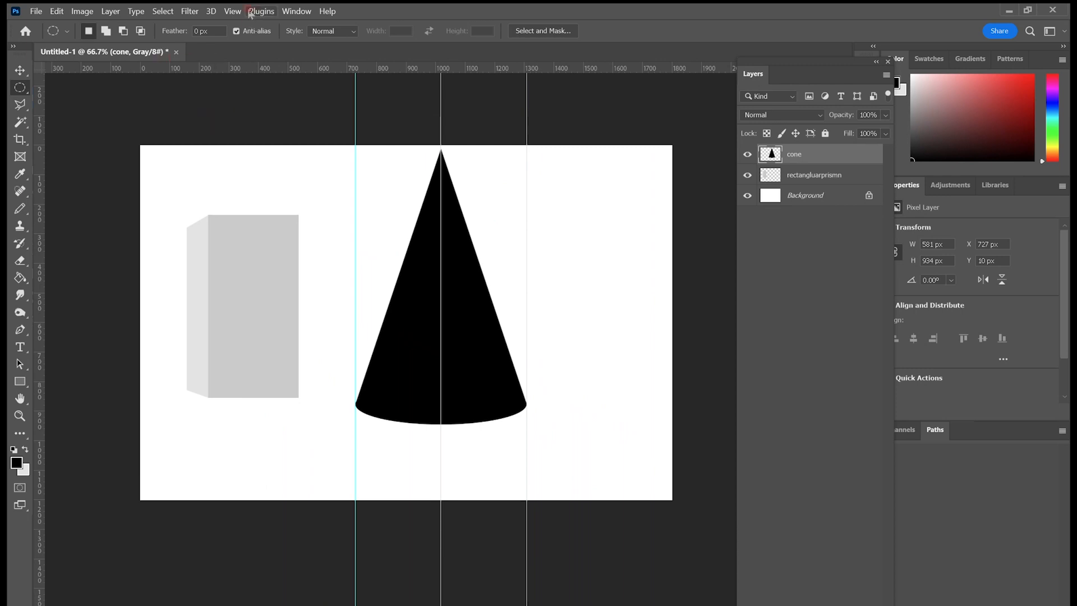
{"action": "left_click", "coordinate": [233, 12]}
{"action": "mouse_move", "coordinate": [264, 340]}
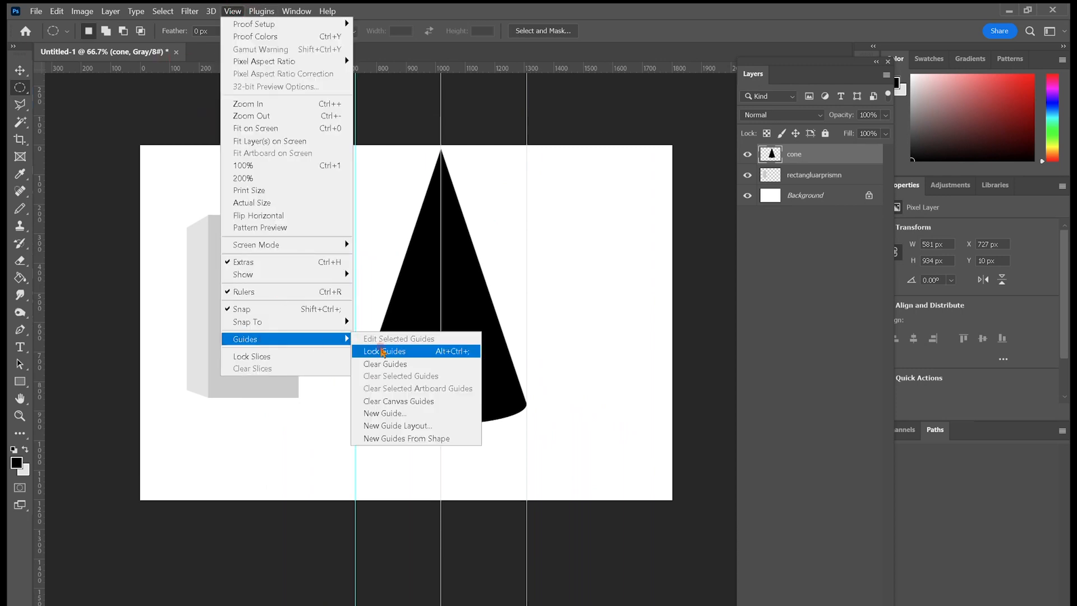
{"action": "left_click", "coordinate": [384, 364]}
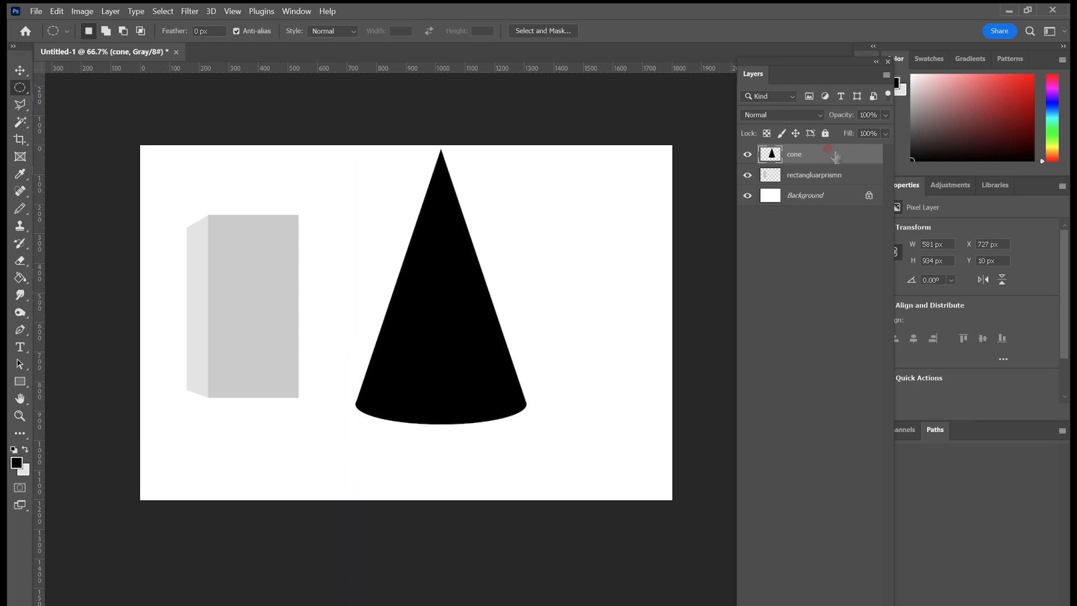
Step: Scale the cone down to about 440 × 708 px and move it to about X 399 px, Y 200 px, overlapping the prism
{"action": "left_click", "coordinate": [57, 11]}
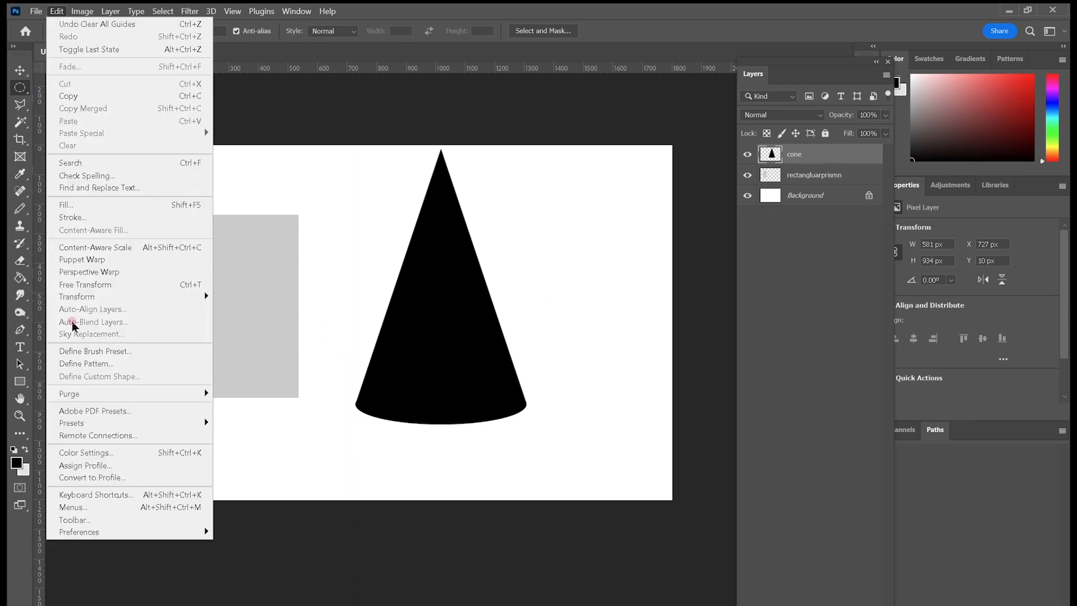
{"action": "mouse_move", "coordinate": [77, 297]}
{"action": "left_click", "coordinate": [235, 310]}
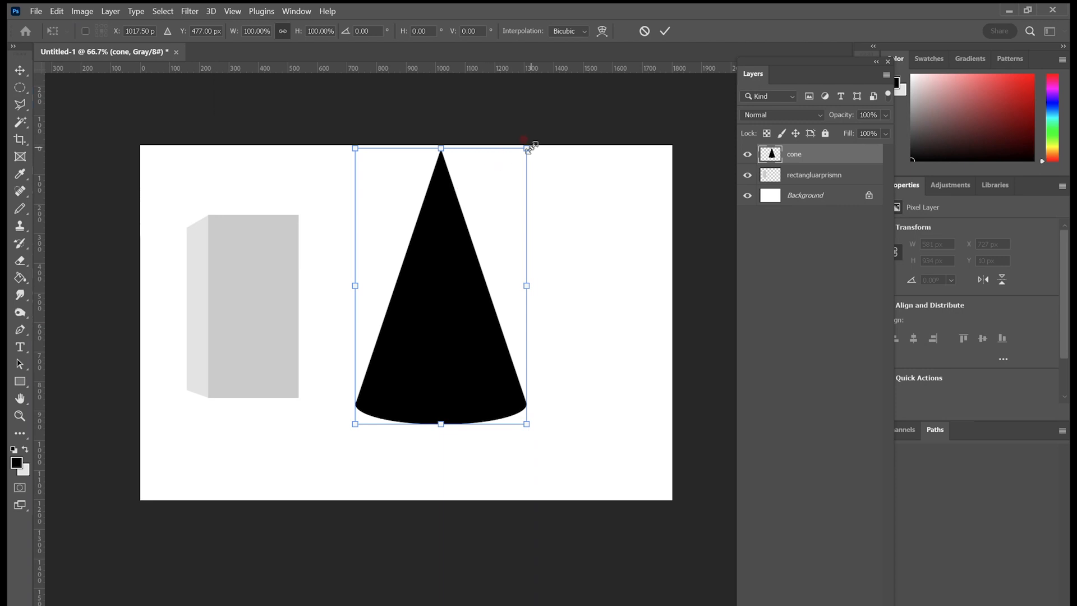
{"action": "left_click_drag", "start_coordinate": [529, 149], "coordinate": [470, 206]}
{"action": "left_click_drag", "start_coordinate": [444, 368], "coordinate": [346, 351]}
{"action": "key", "text": "Return"}
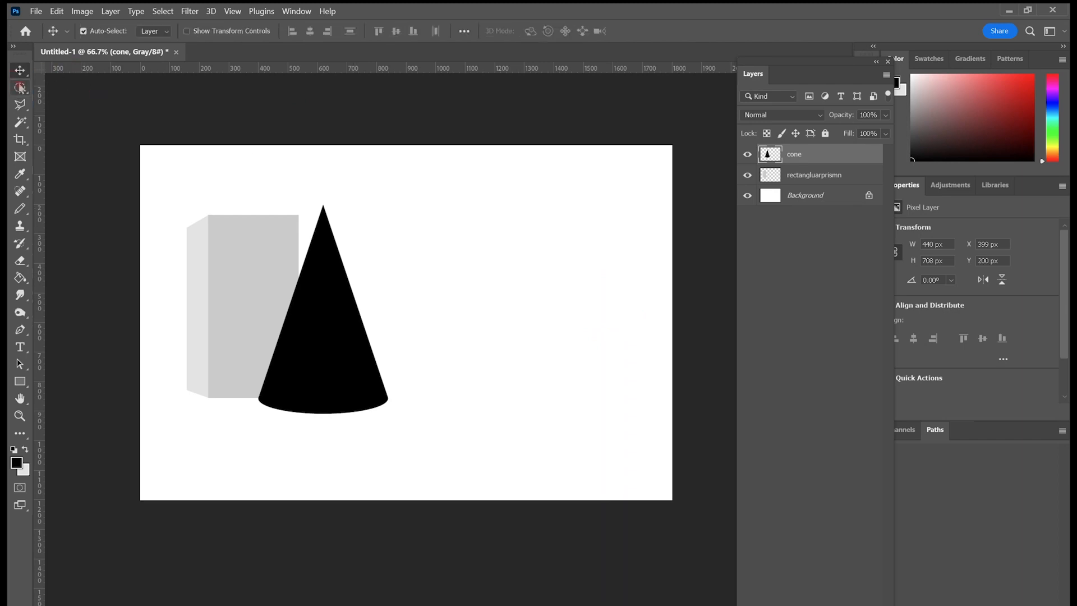
Step: Select the whole cone with the Magic Wand and fill it with the light gray background color swapped to the foreground
{"action": "key", "text": "w"}
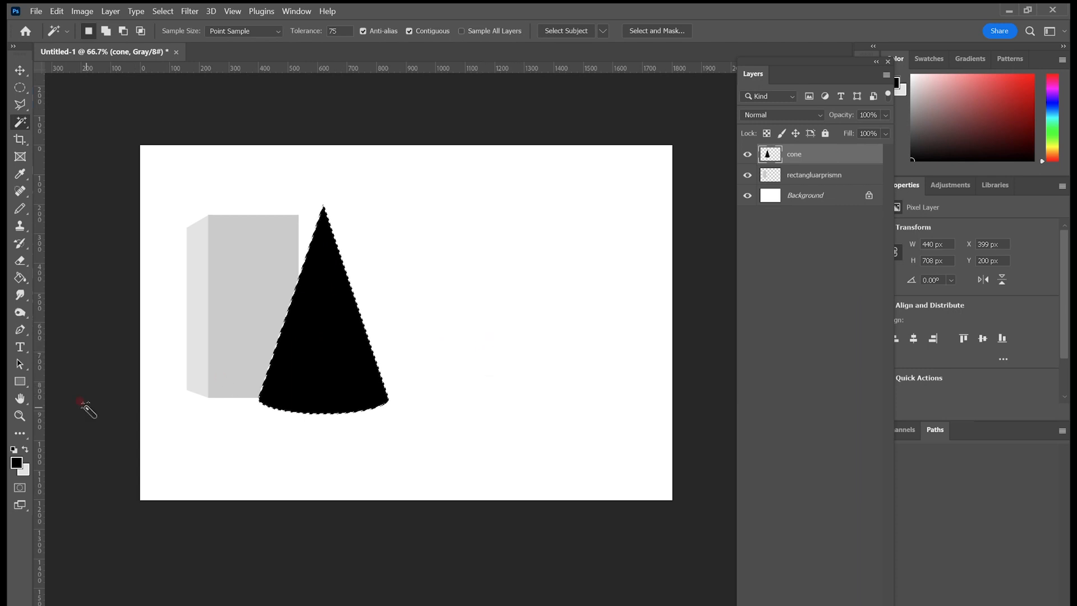
{"action": "left_click", "coordinate": [25, 449]}
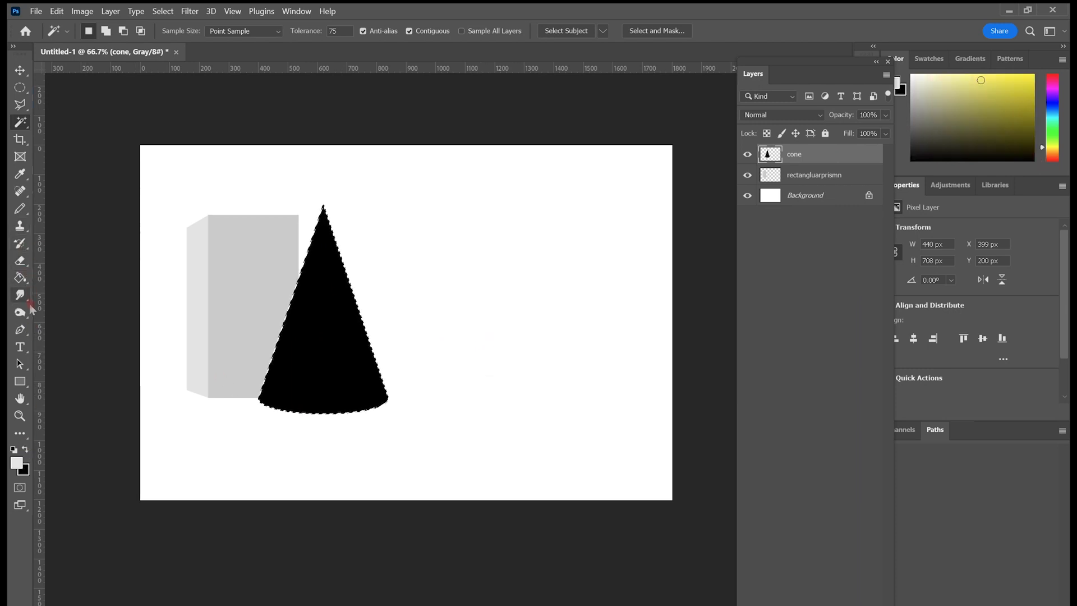
{"action": "left_click", "coordinate": [19, 277]}
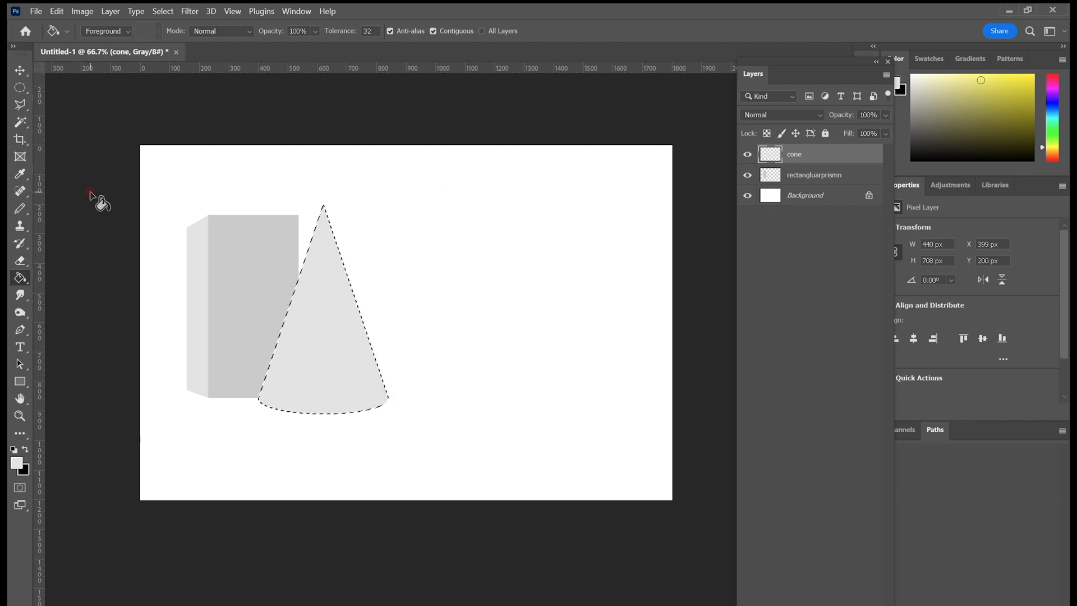
Step: Paint a white highlight along the cone's left edge inside the selection with a soft 250 px brush at 5% hardness
{"action": "left_click", "coordinate": [21, 208]}
{"action": "left_click", "coordinate": [74, 208]}
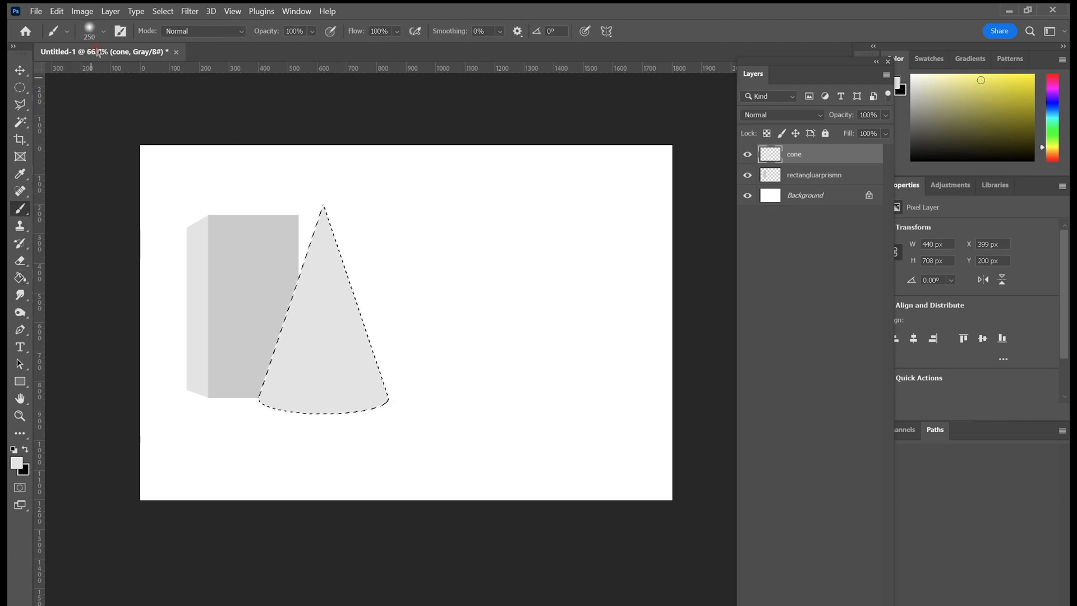
{"action": "left_click", "coordinate": [102, 32]}
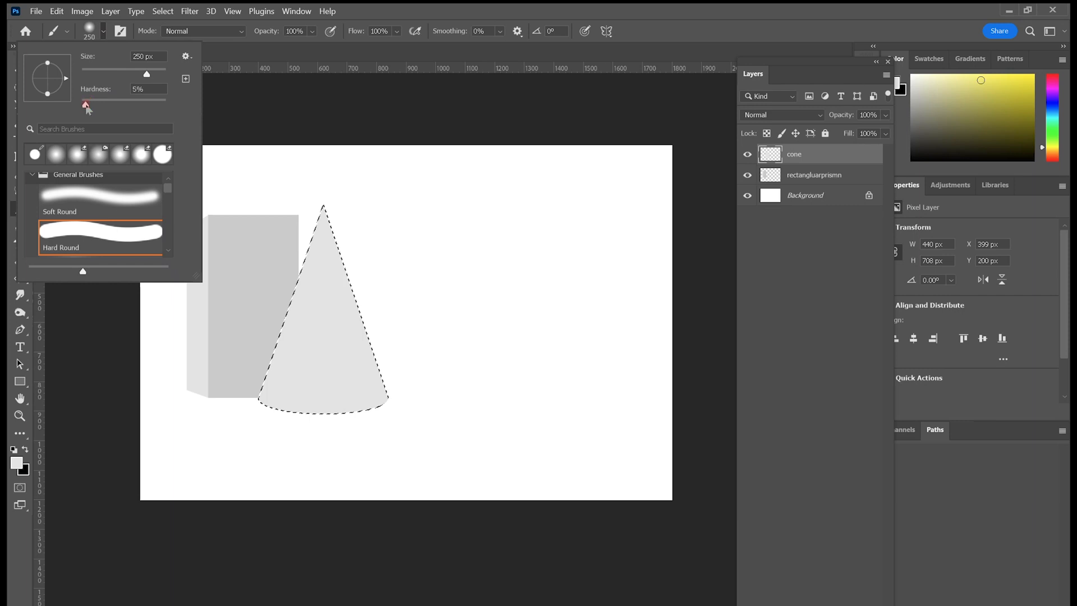
{"action": "left_click", "coordinate": [388, 91]}
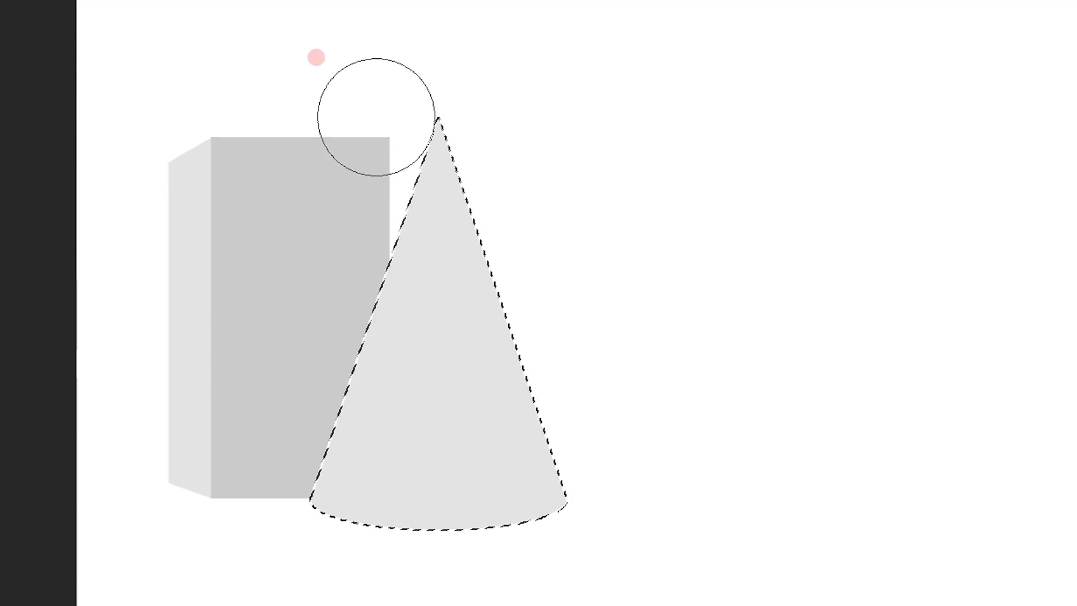
{"action": "left_click_drag", "start_coordinate": [376, 125], "coordinate": [249, 516]}
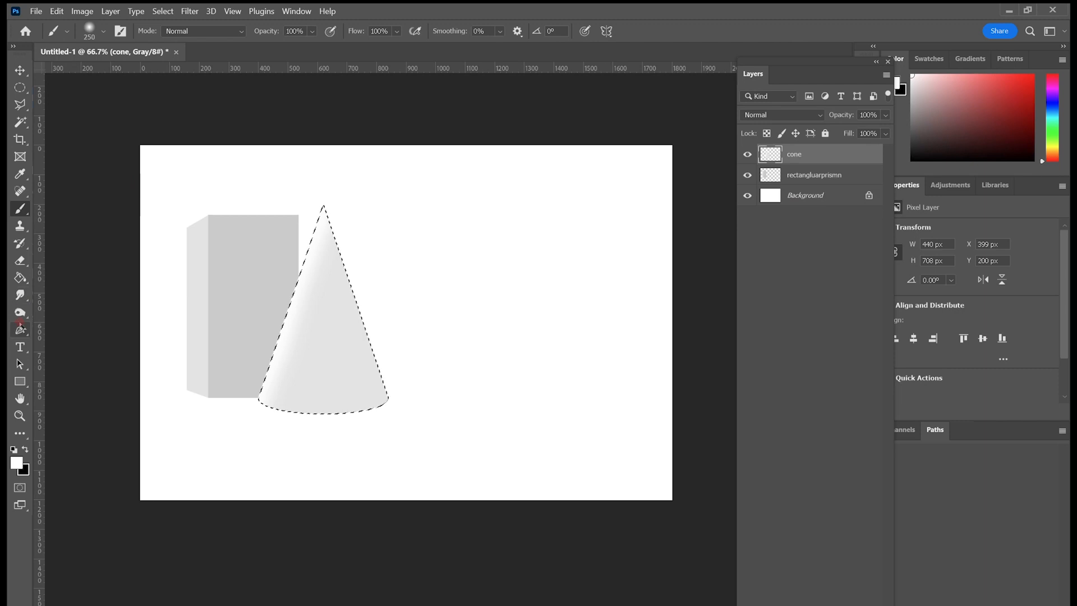
Step: Add a new layer above the cone layer and brush black shading over the right part of the cone selection at 250 px
{"action": "left_click", "coordinate": [20, 312]}
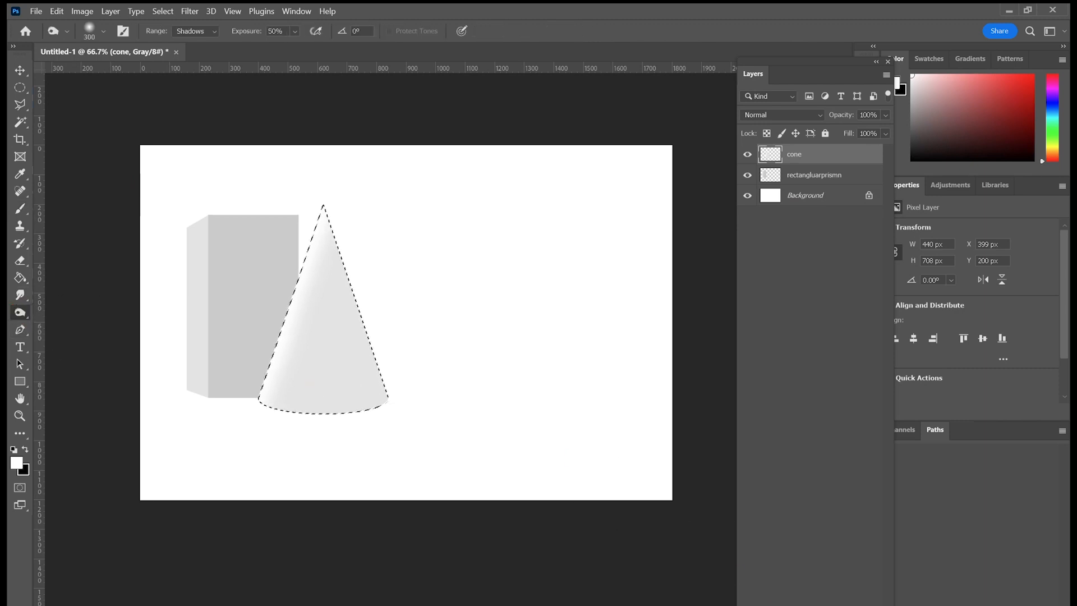
{"action": "key", "text": "ctrl+shift+alt+n"}
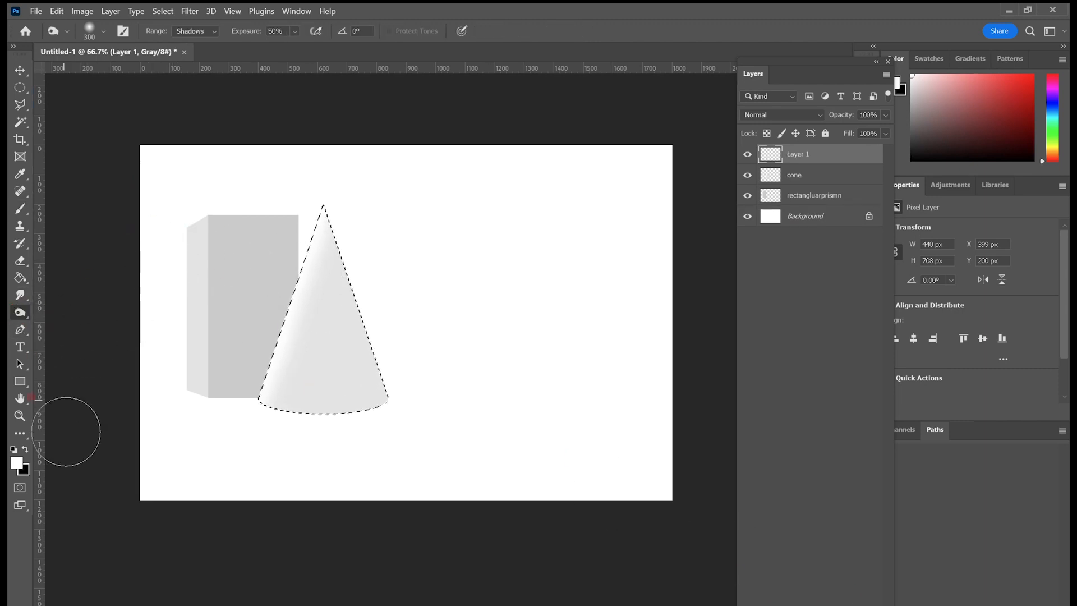
{"action": "left_click", "coordinate": [26, 449]}
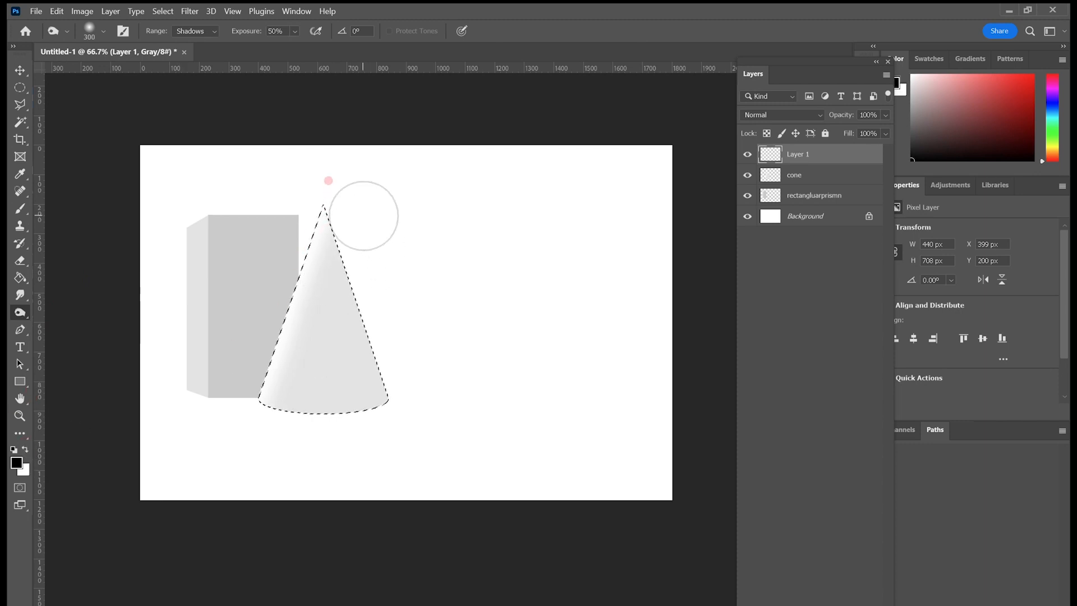
{"action": "key", "text": "b"}
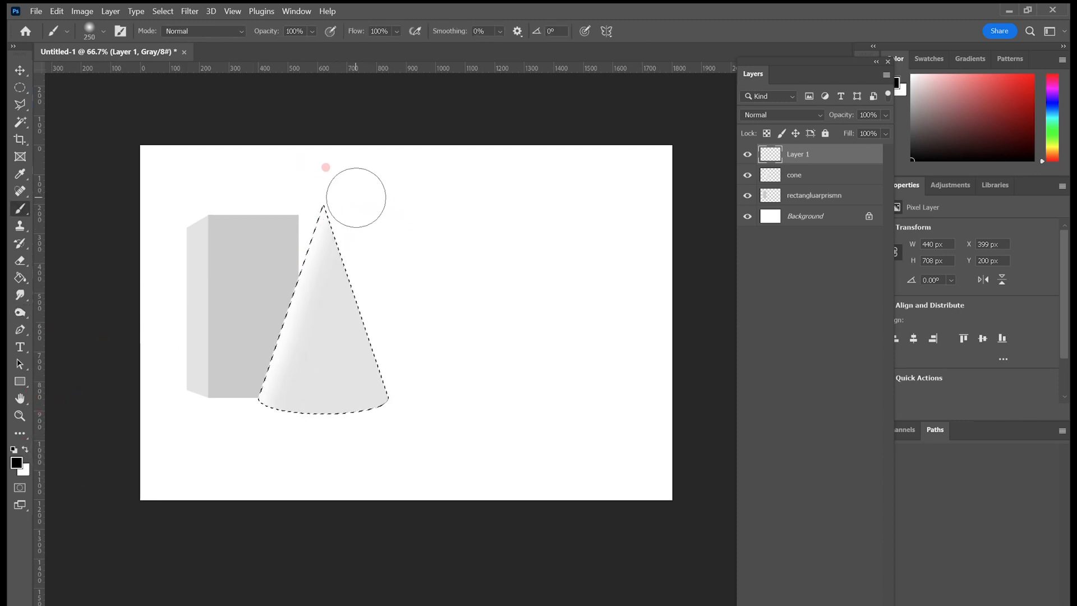
{"action": "mouse_move", "coordinate": [348, 196]}
{"action": "left_mouse_down"}
{"action": "mouse_move", "coordinate": [314, 315]}
{"action": "mouse_move", "coordinate": [344, 460]}
{"action": "mouse_move", "coordinate": [416, 387]}
{"action": "mouse_move", "coordinate": [398, 391]}
{"action": "left_mouse_up"}
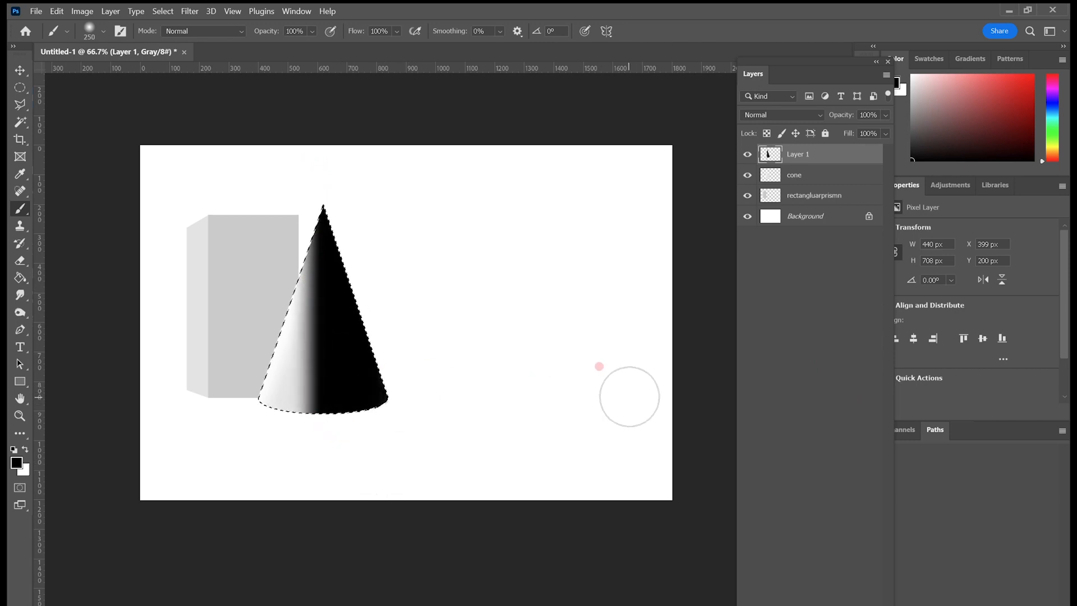
Step: Set the shading layer's opacity to 47% and deselect the cone
{"action": "left_click", "coordinate": [884, 115]}
{"action": "left_click", "coordinate": [846, 133]}
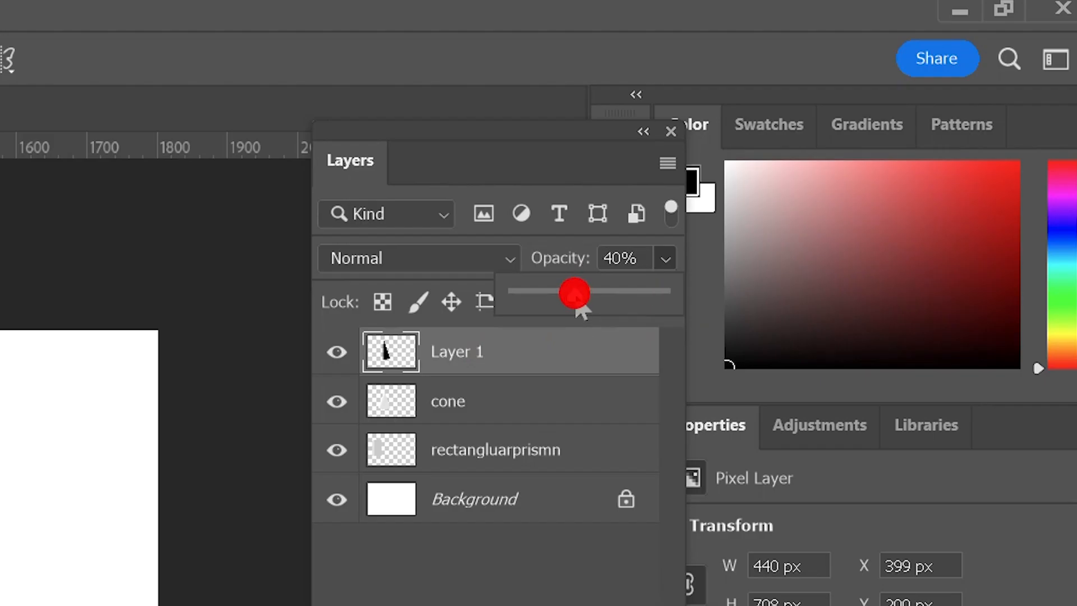
{"action": "left_click_drag", "start_coordinate": [846, 133], "coordinate": [852, 138]}
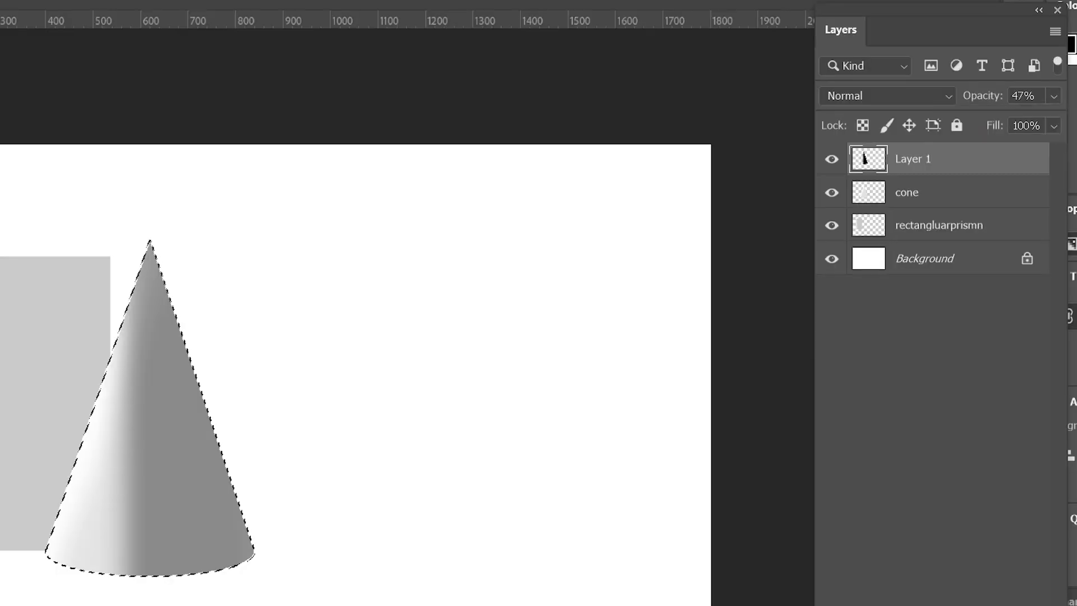
{"action": "left_click", "coordinate": [289, 241]}
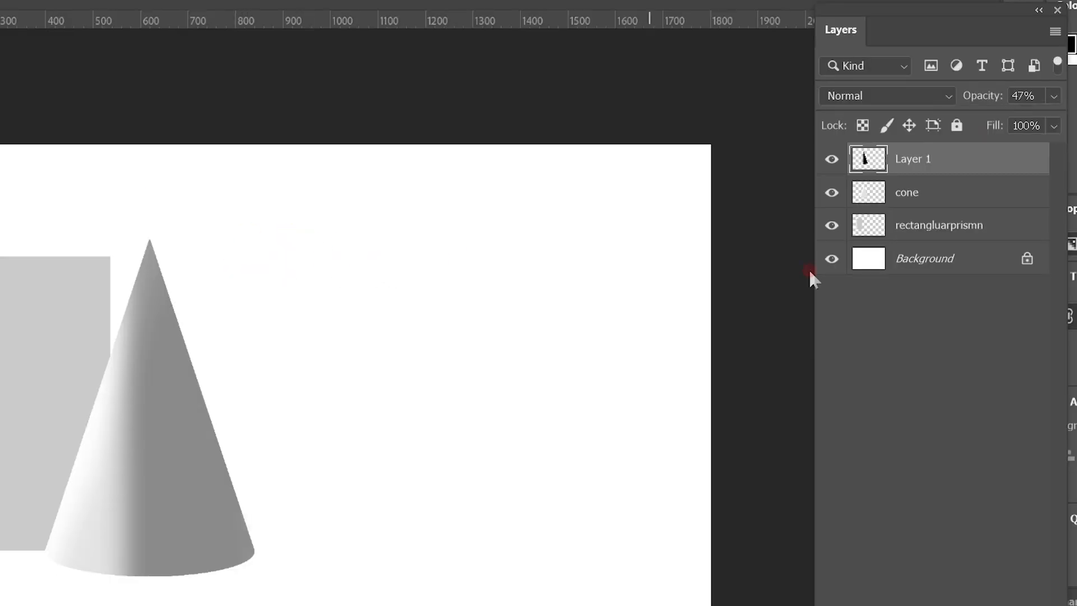
Step: Set the opacity of the cone's shading layer to 38%
{"action": "left_click", "coordinate": [1054, 95]}
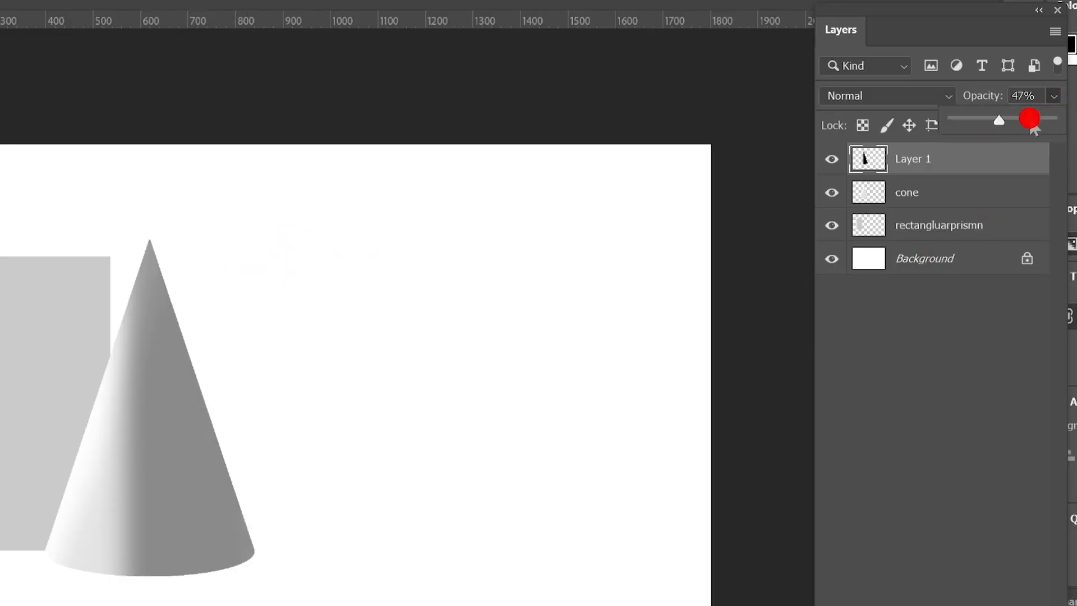
{"action": "left_click", "coordinate": [966, 117]}
{"action": "mouse_move", "coordinate": [966, 119]}
{"action": "left_mouse_down"}
{"action": "mouse_move", "coordinate": [1052, 120]}
{"action": "mouse_move", "coordinate": [981, 128]}
{"action": "left_mouse_up"}
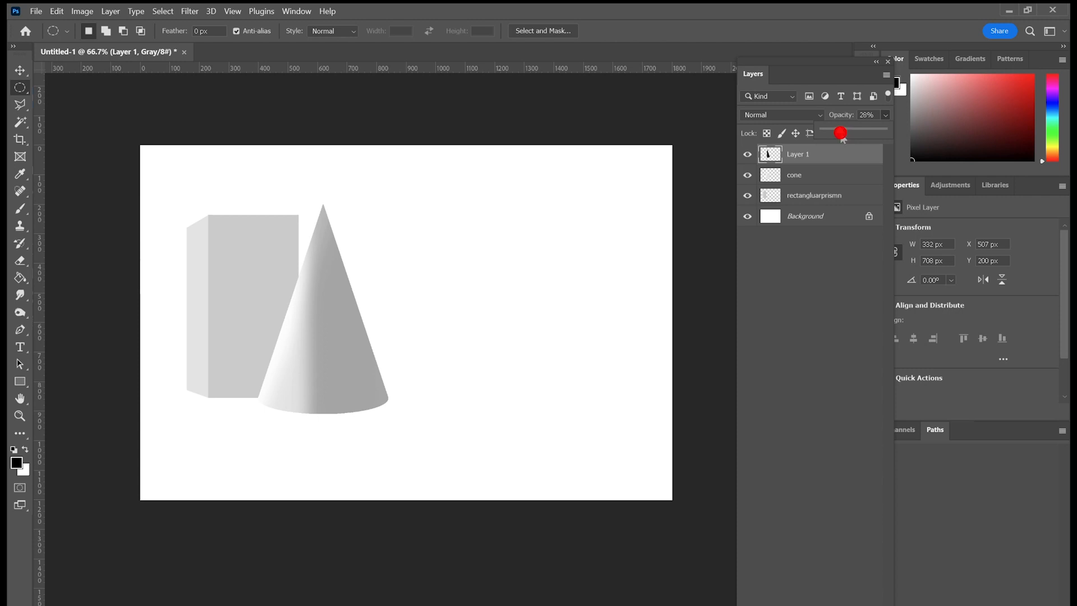
{"action": "left_click_drag", "start_coordinate": [840, 132], "coordinate": [846, 133]}
{"action": "left_click", "coordinate": [828, 154]}
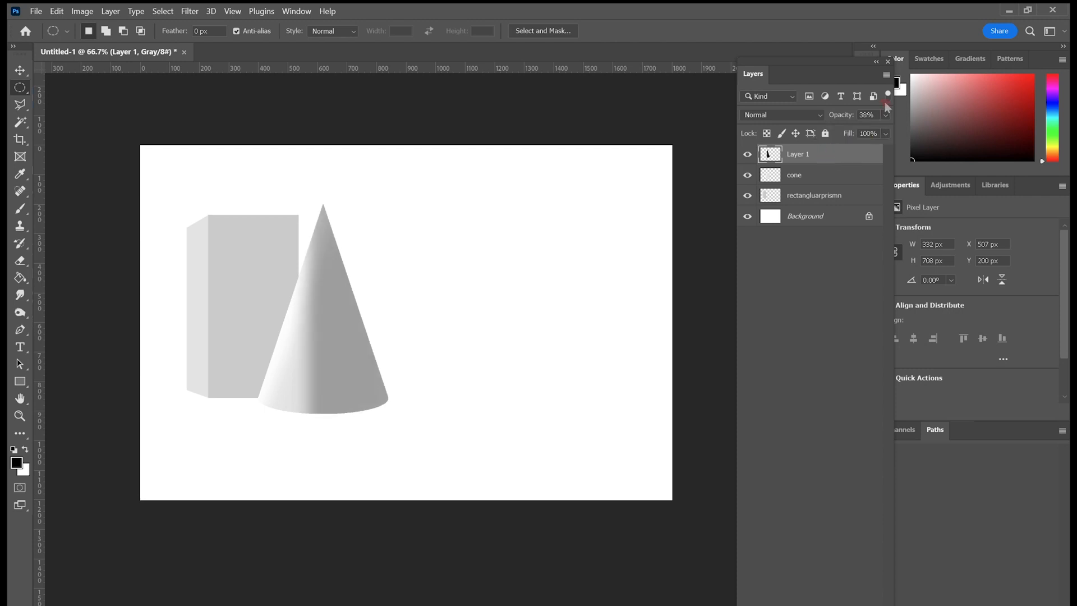
Step: Merge the shading layer down into the cone layer
{"action": "left_click", "coordinate": [886, 76]}
{"action": "left_click", "coordinate": [857, 86]}
{"action": "left_click", "coordinate": [886, 76]}
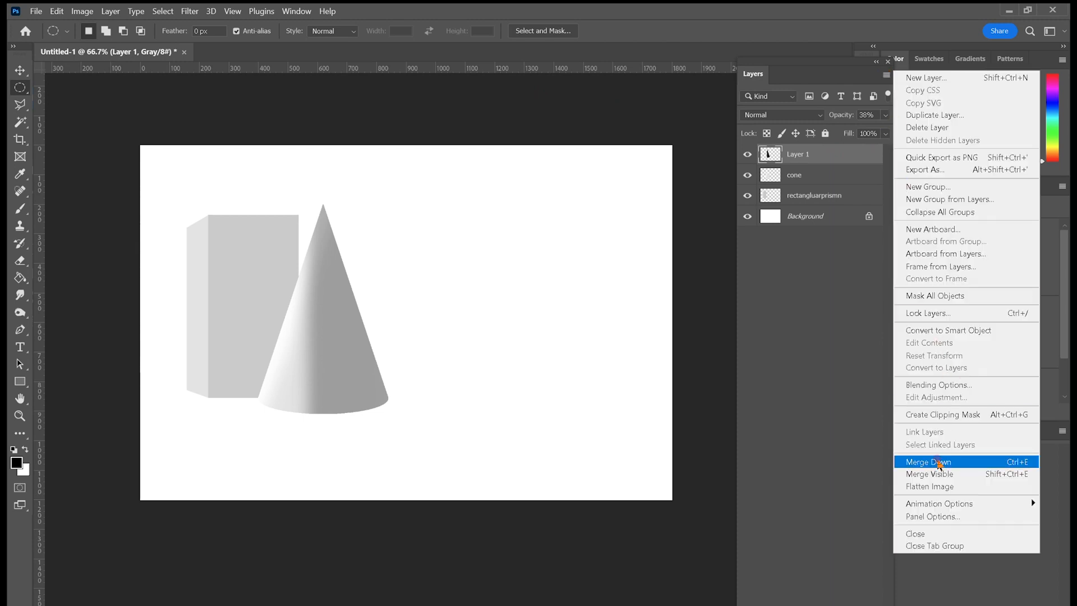
{"action": "left_click", "coordinate": [939, 462]}
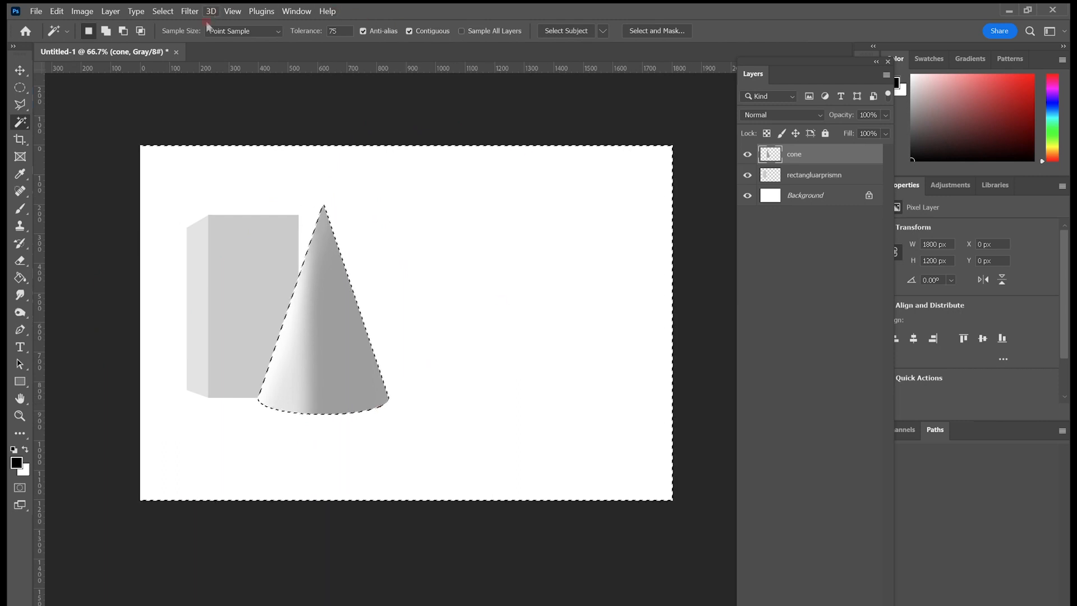
Step: Invert the selection so it covers the cone, and brush a soft white 250 px highlight along its right edge
{"action": "left_click", "coordinate": [164, 12]}
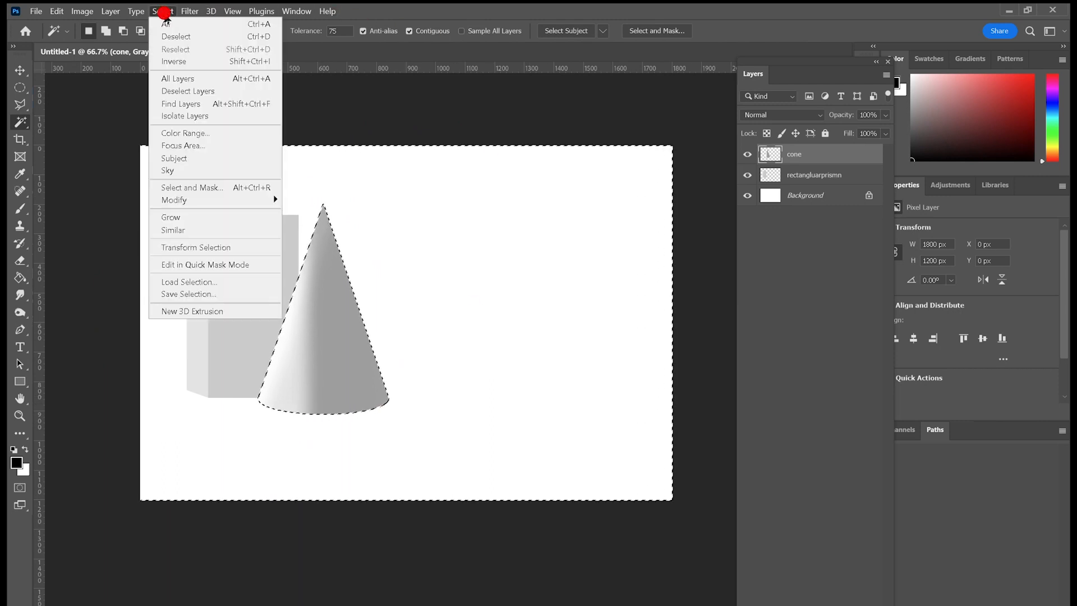
{"action": "left_click", "coordinate": [163, 62]}
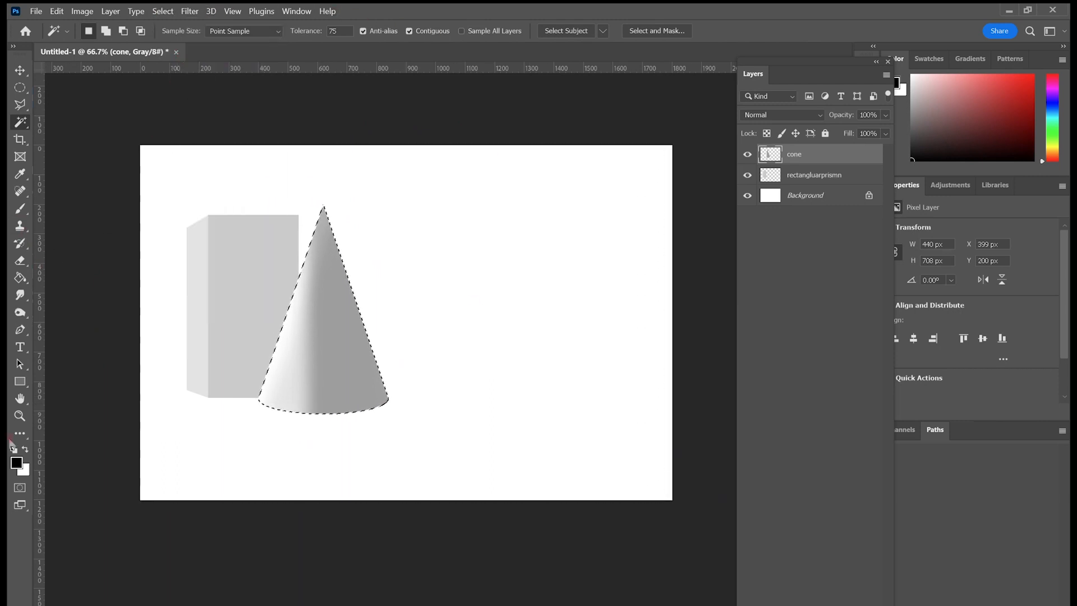
{"action": "left_click", "coordinate": [24, 448]}
{"action": "left_click", "coordinate": [20, 209]}
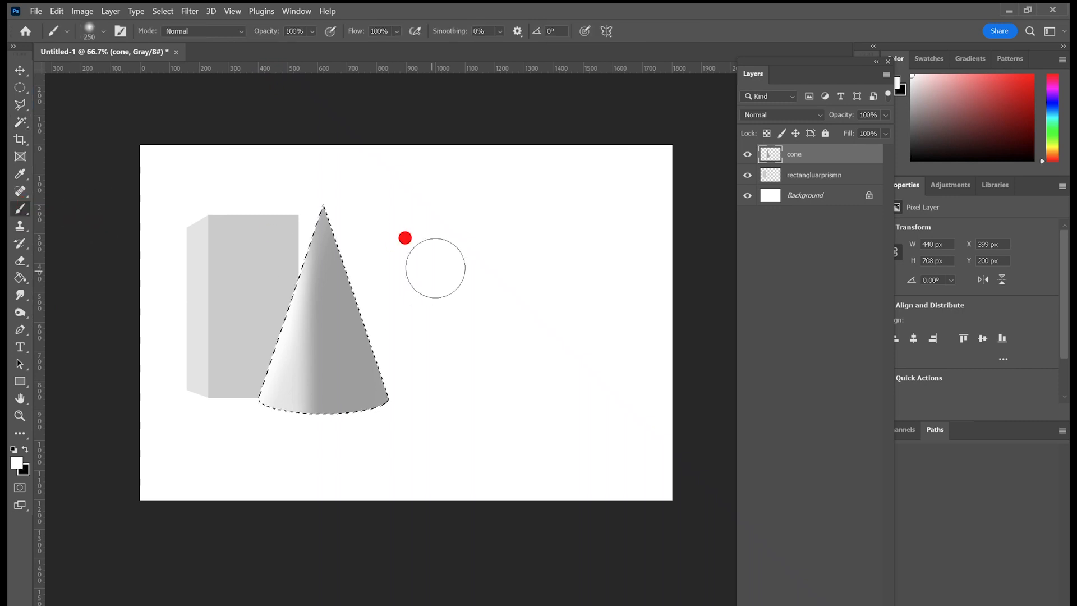
{"action": "mouse_move", "coordinate": [435, 268]}
{"action": "left_mouse_down"}
{"action": "mouse_move", "coordinate": [355, 204]}
{"action": "mouse_move", "coordinate": [399, 358]}
{"action": "mouse_move", "coordinate": [428, 414]}
{"action": "left_mouse_up"}
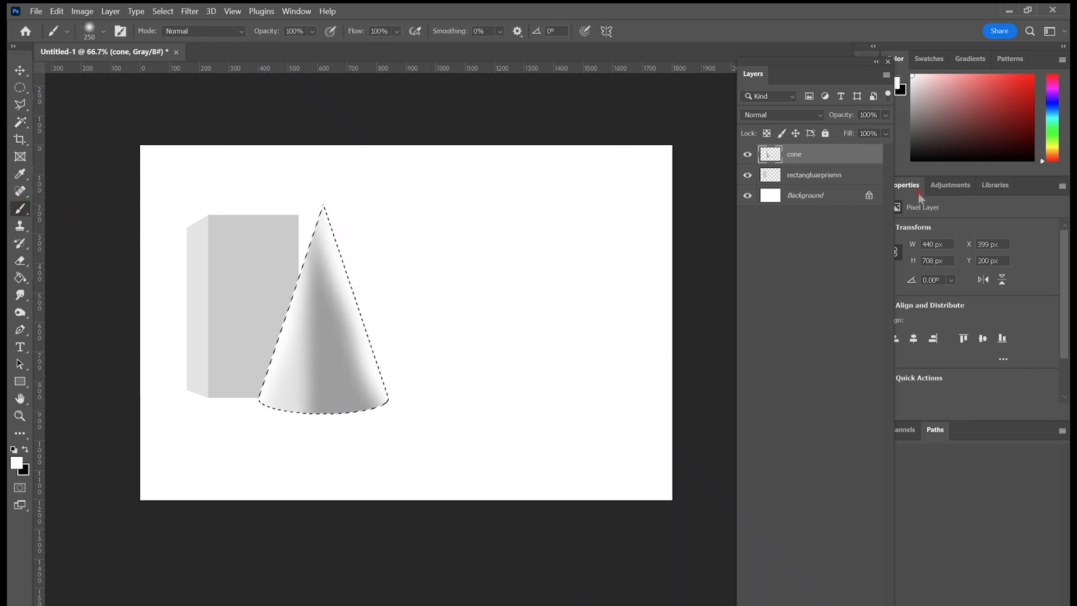
{"action": "key", "text": "ctrl+z"}
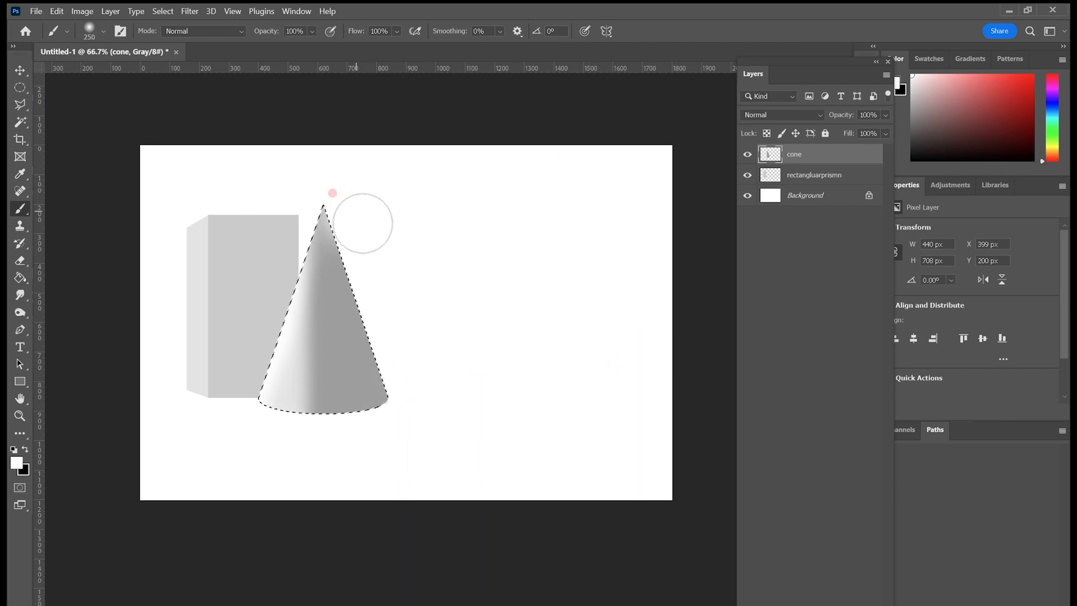
{"action": "left_click_drag", "start_coordinate": [363, 224], "coordinate": [423, 397]}
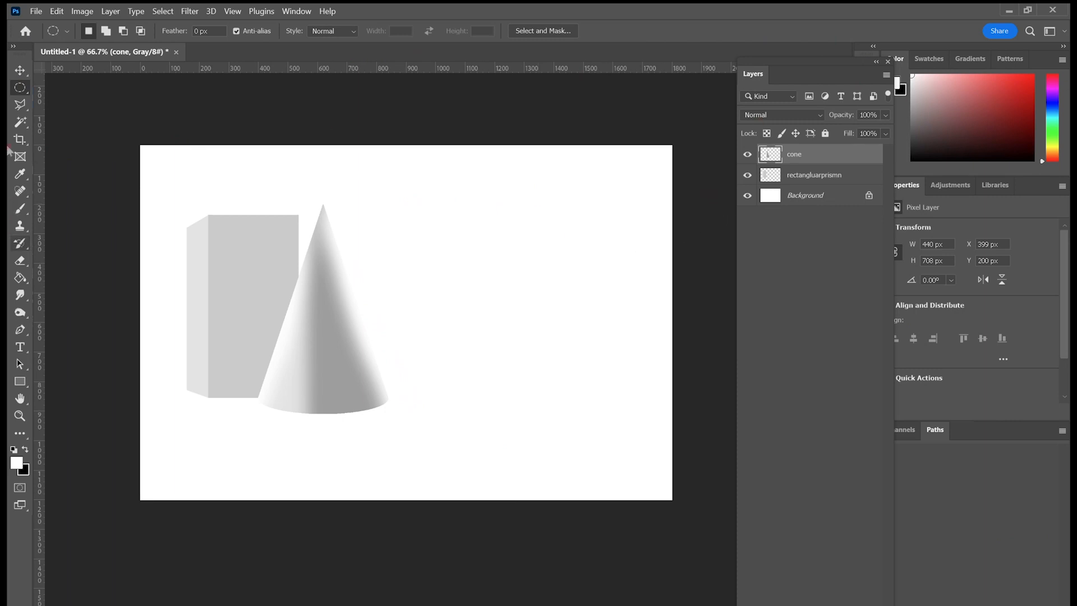
Step: Add a new layer above the cone layer and name it pyramid
{"action": "left_click", "coordinate": [20, 104]}
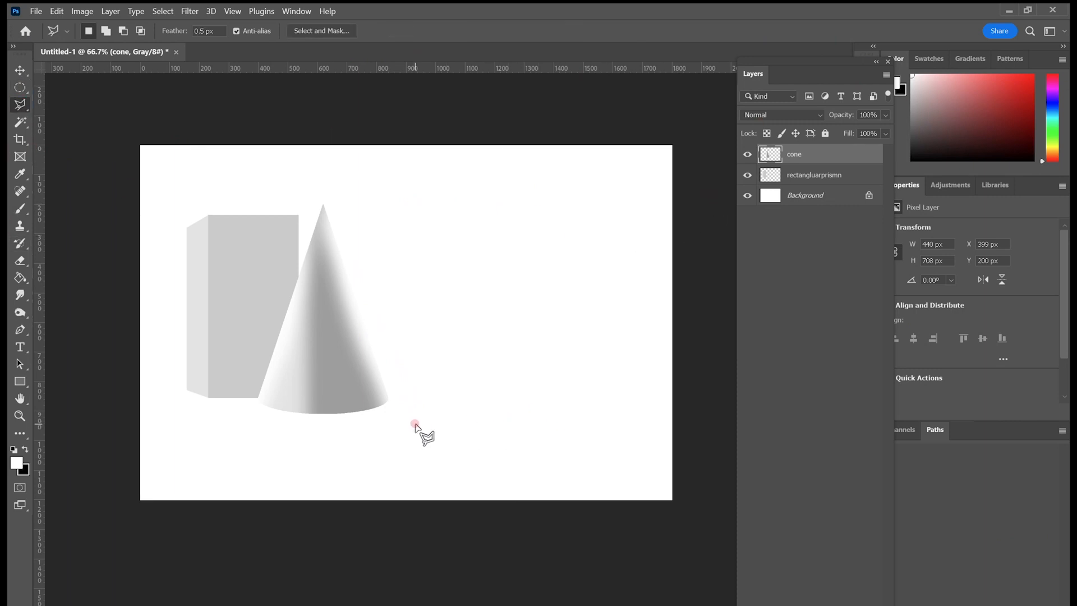
{"action": "key", "text": "ctrl+alt+shift+n"}
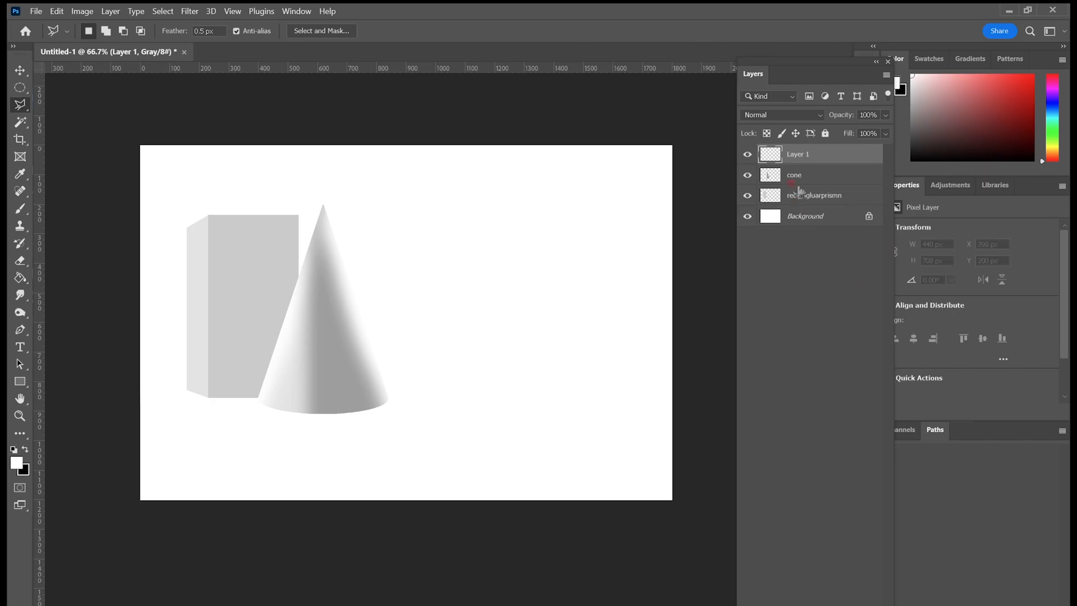
{"action": "double_click", "coordinate": [796, 154]}
{"action": "type", "text": "py"}
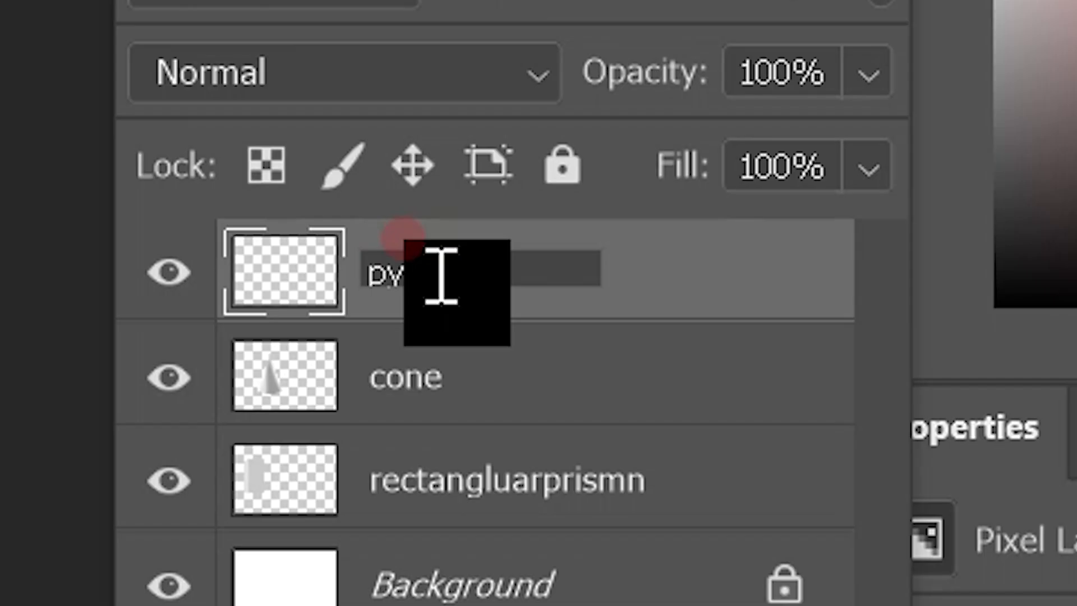
{"action": "type", "text": "ramid"}
{"action": "key", "text": "Return"}
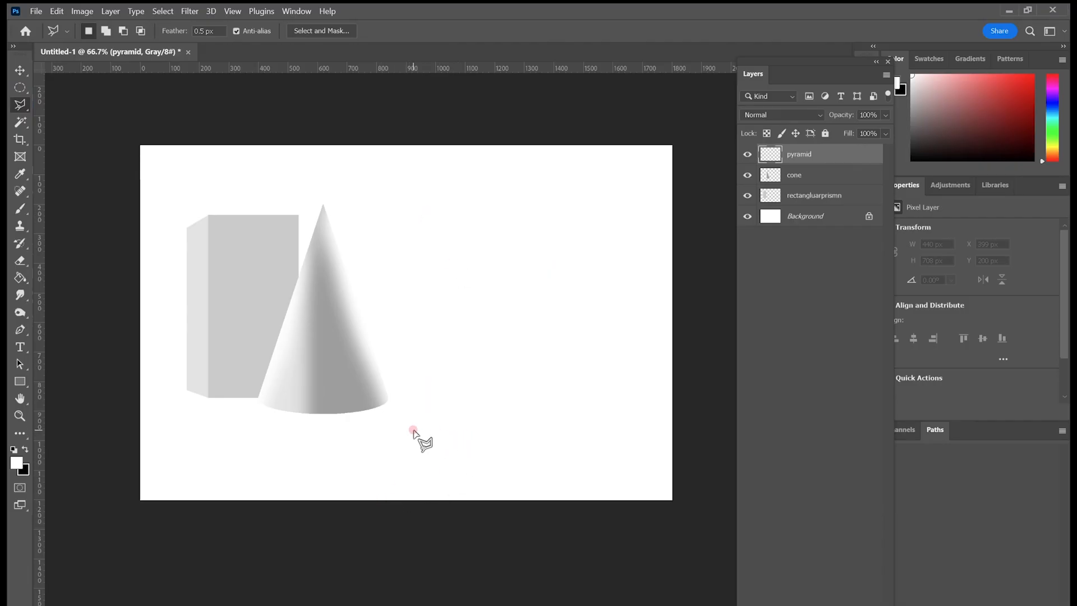
Step: Draw a triangular Polygonal Lasso selection about 525 px wide and 798 px tall right of the cone, and fill it with black
{"action": "left_click", "coordinate": [415, 427]}
{"action": "left_click", "coordinate": [568, 428]}
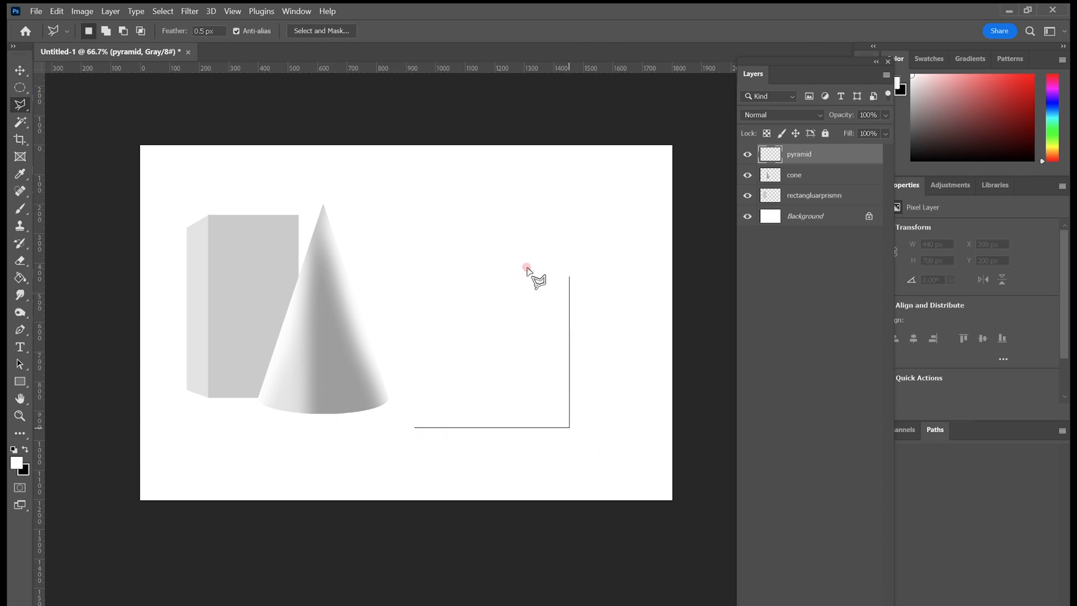
{"action": "left_click", "coordinate": [494, 194]}
{"action": "left_click", "coordinate": [416, 427]}
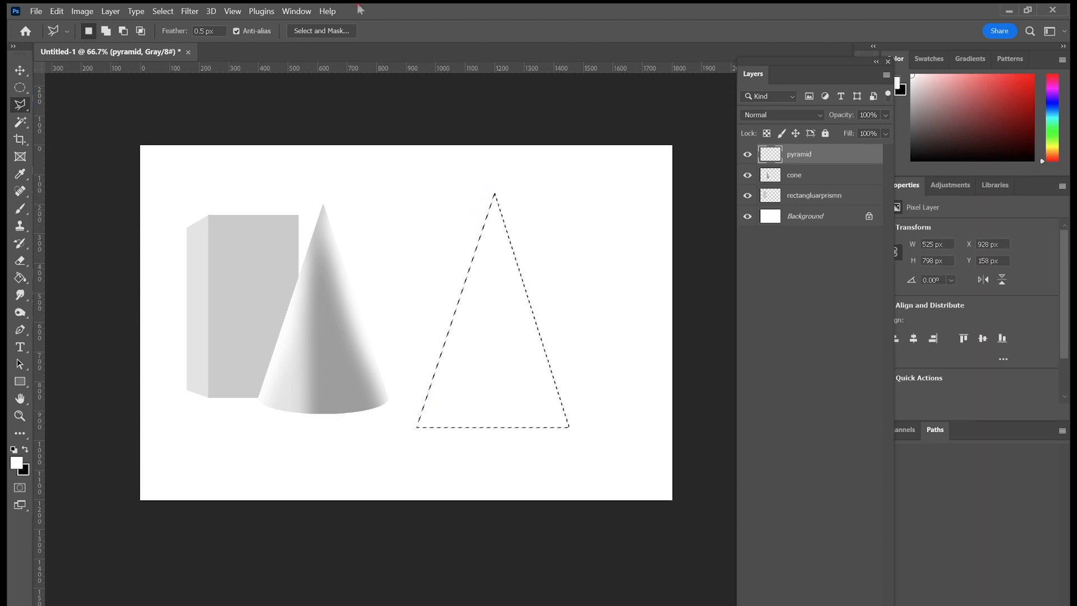
{"action": "left_click", "coordinate": [24, 450]}
{"action": "left_click", "coordinate": [20, 277]}
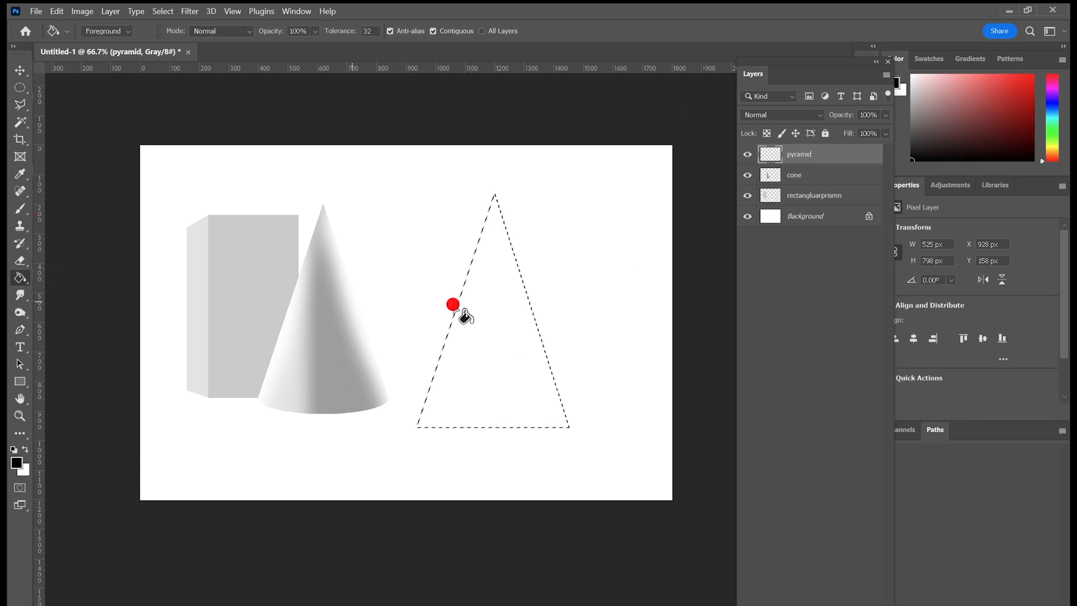
{"action": "left_click", "coordinate": [483, 349]}
Step: Outline the pyramid's narrow left side face with the Polygonal Lasso, from the apex to the front face's lower-left corner
{"action": "key", "text": "l"}
{"action": "left_click", "coordinate": [493, 192]}
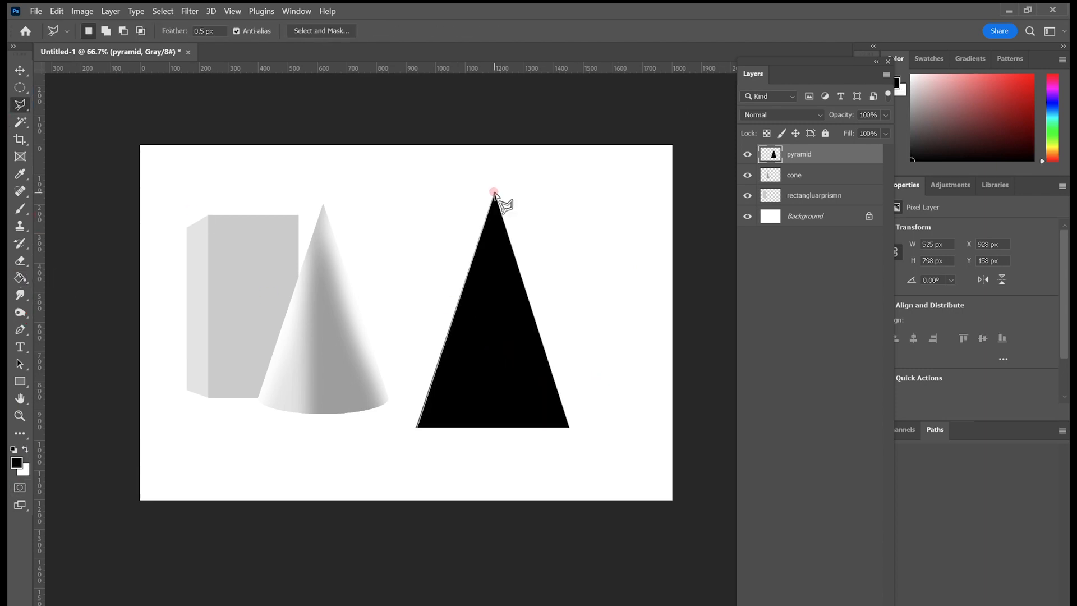
{"action": "left_click", "coordinate": [399, 391]}
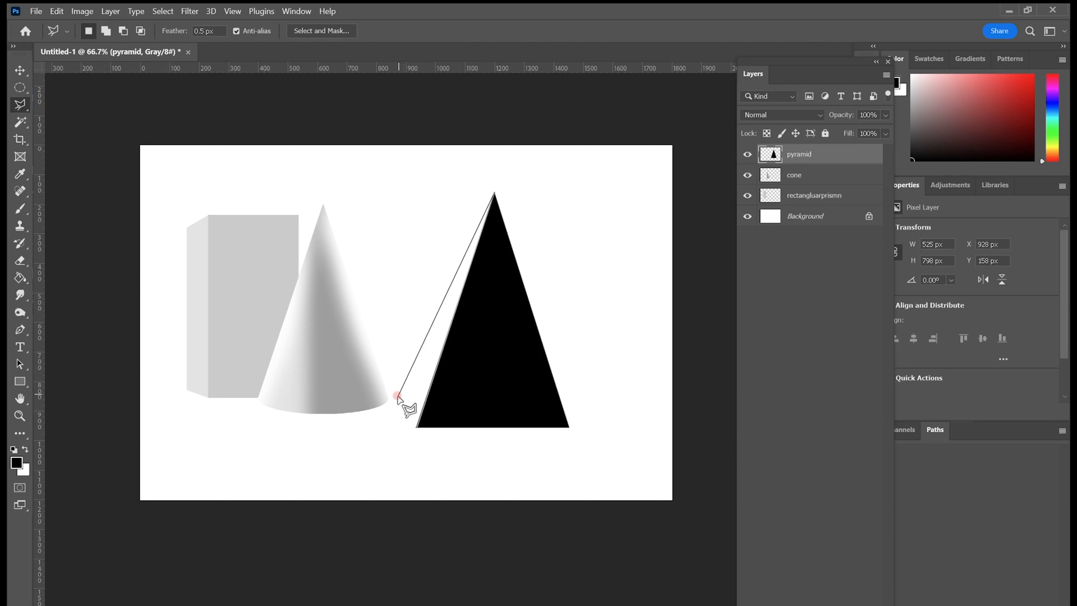
{"action": "double_click", "coordinate": [416, 427]}
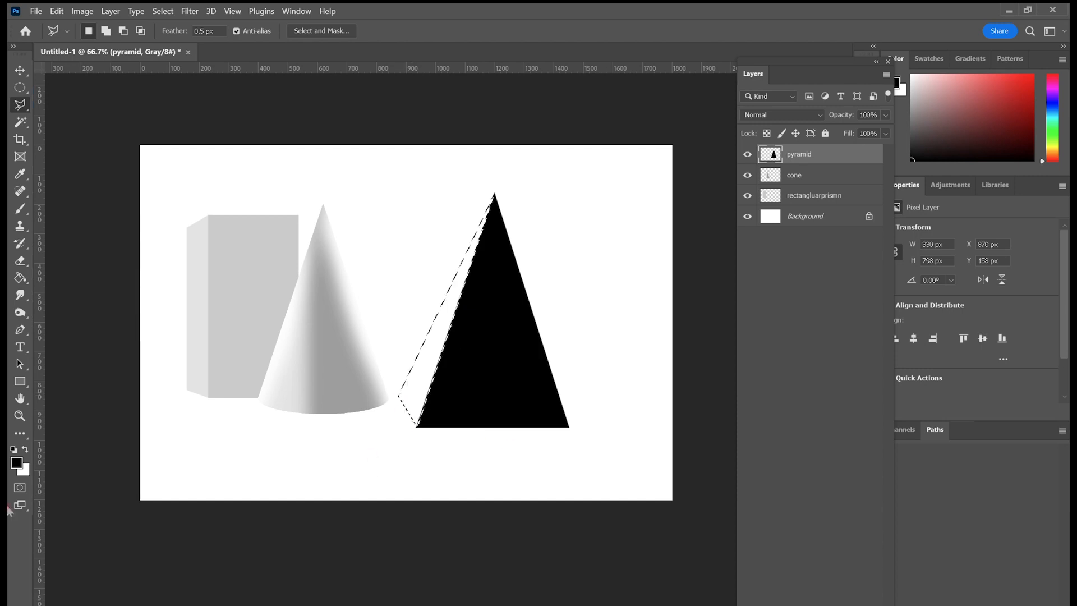
Step: Set the foreground color to c22121, fill the pyramid's side face with it using the Paint Bucket, and deselect
{"action": "left_click", "coordinate": [17, 461]}
{"action": "left_click", "coordinate": [508, 203]}
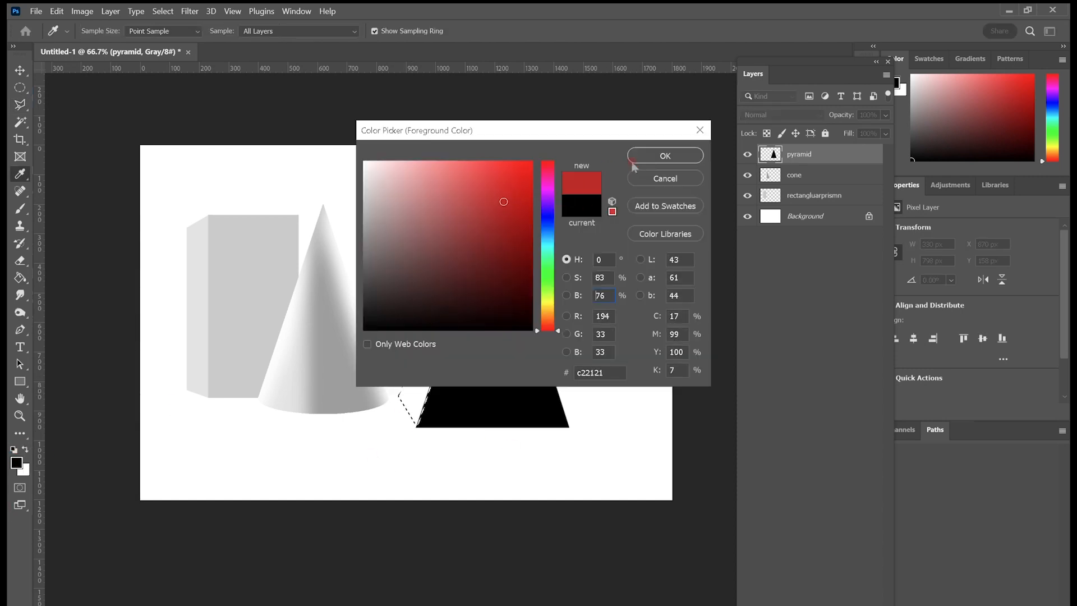
{"action": "left_click", "coordinate": [639, 160]}
{"action": "left_click", "coordinate": [20, 277]}
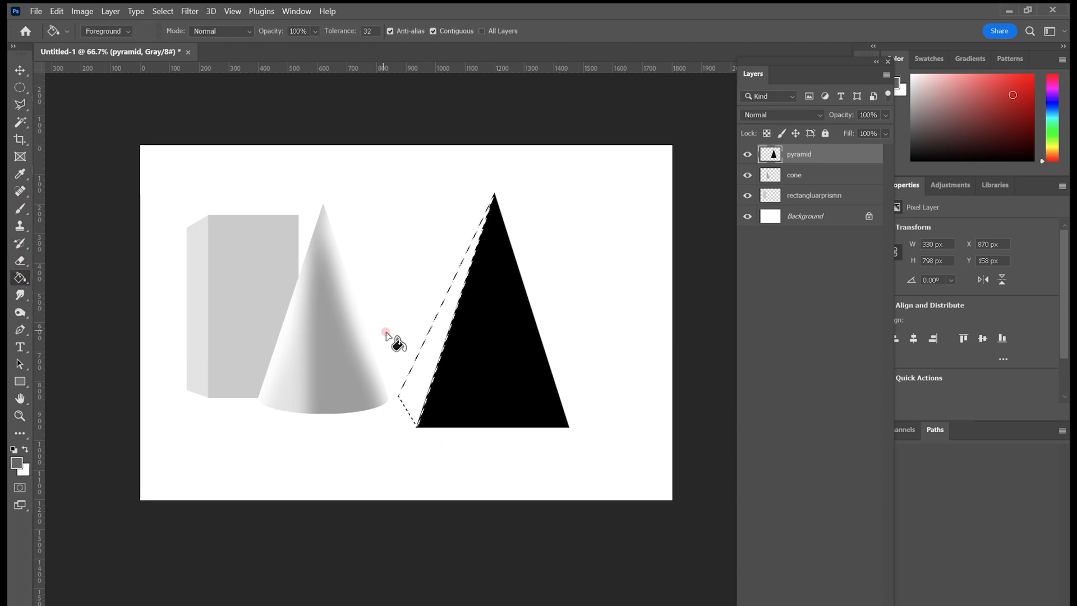
{"action": "left_click", "coordinate": [424, 346]}
{"action": "left_click", "coordinate": [20, 87]}
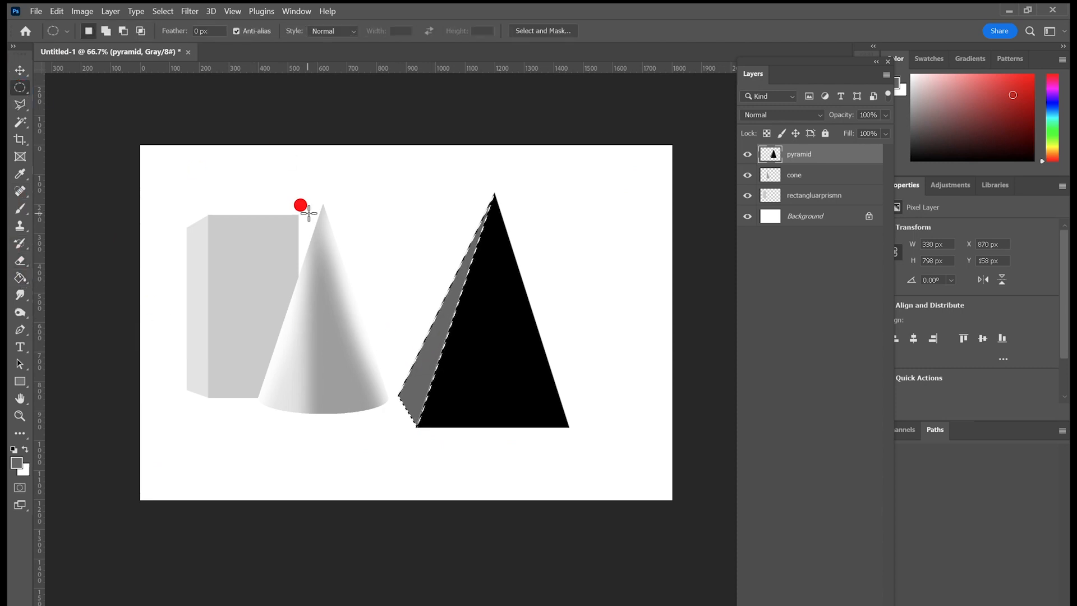
{"action": "left_click", "coordinate": [385, 197]}
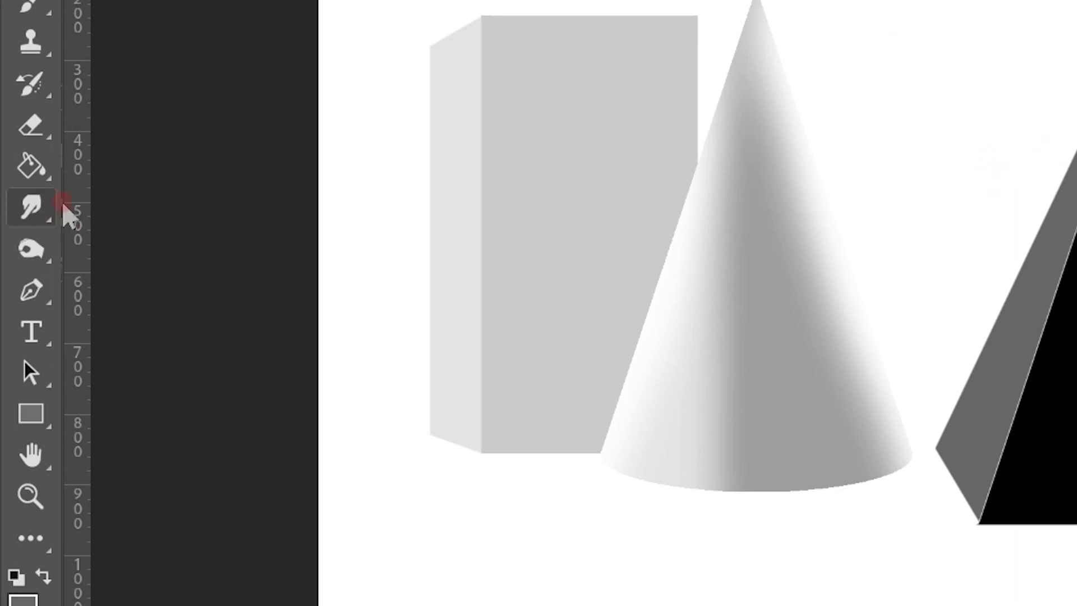
Step: Choose the Gradient tool, move the dark gray to the background color and pick a lighter gray as the foreground
{"action": "left_click", "coordinate": [21, 277]}
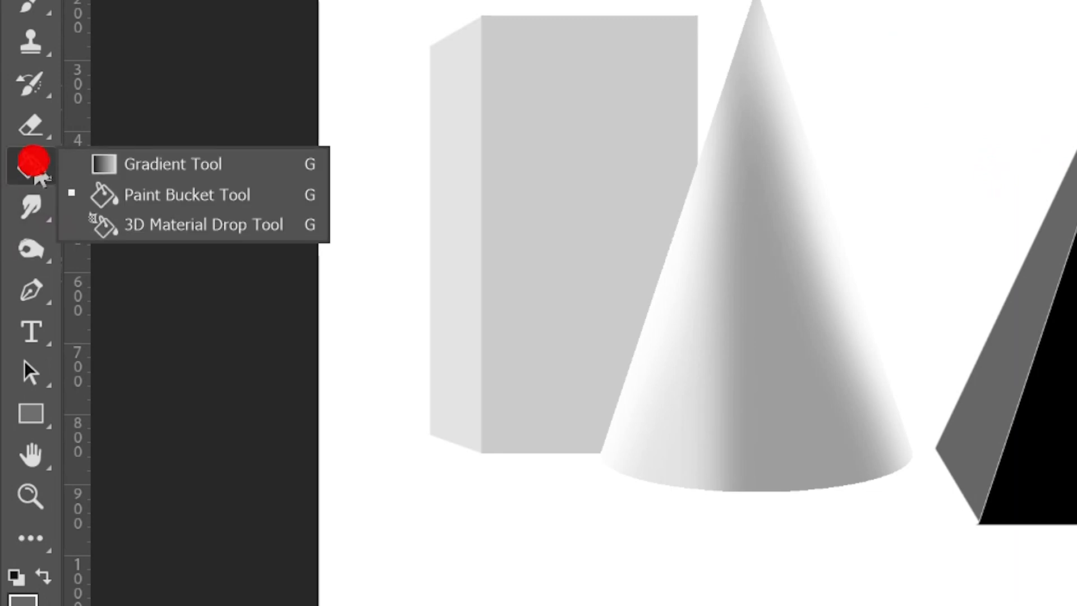
{"action": "left_click", "coordinate": [157, 164]}
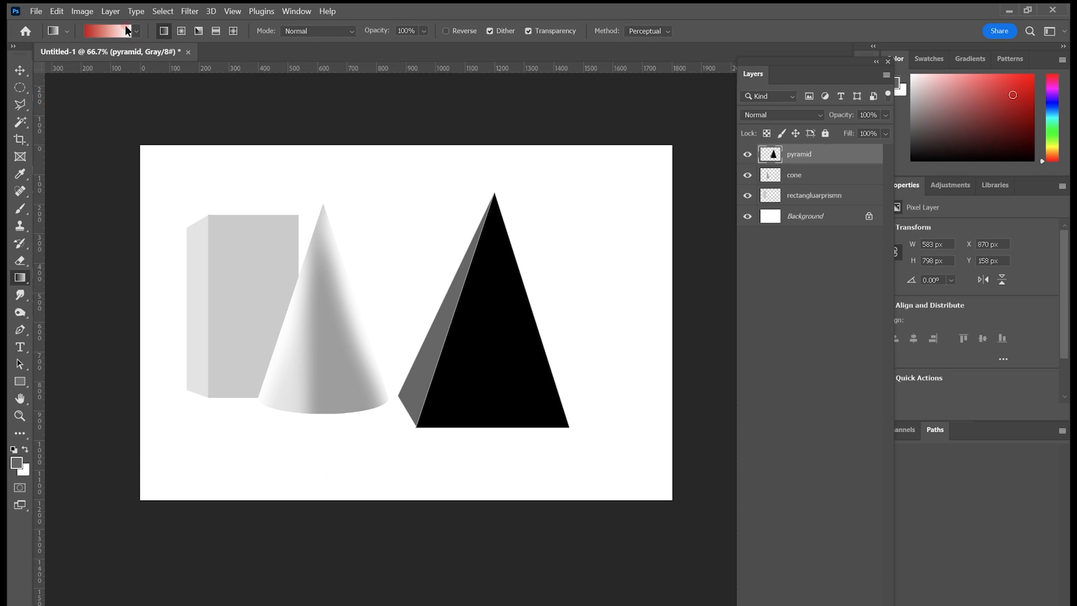
{"action": "left_click", "coordinate": [26, 449]}
{"action": "left_click", "coordinate": [17, 462]}
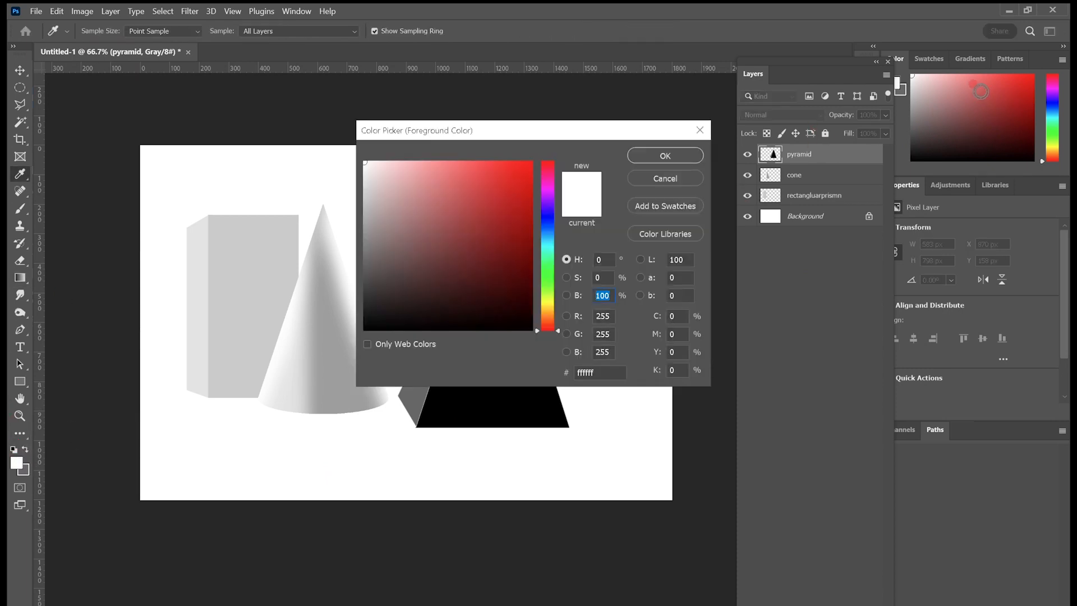
{"action": "left_click", "coordinate": [430, 190]}
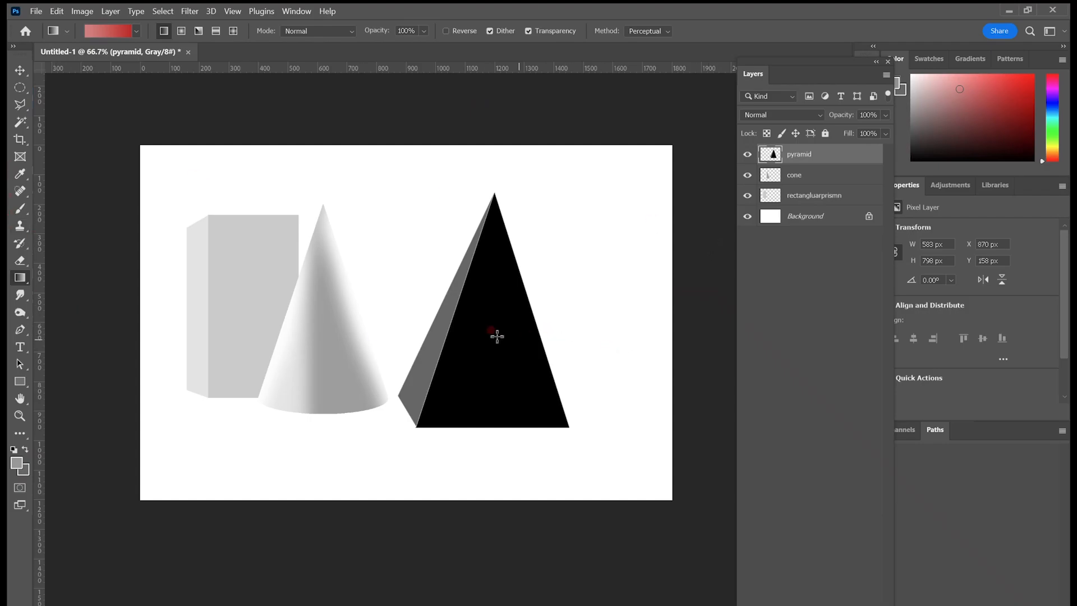
Step: Select the pyramid's black front face with the Magic Wand and fill it with a diagonal light-to-dark gray gradient
{"action": "key", "text": "w"}
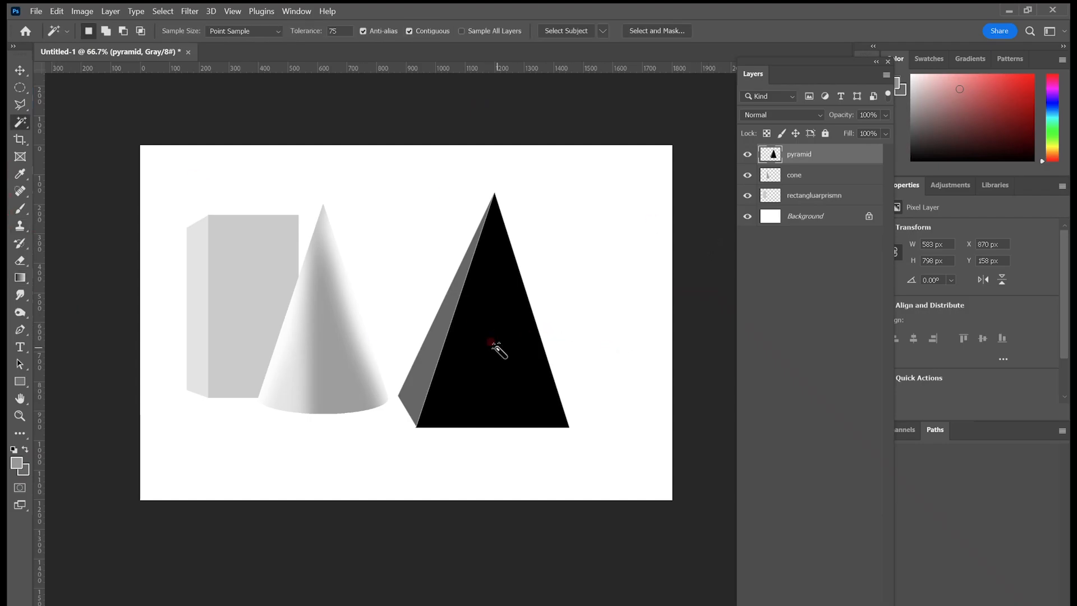
{"action": "left_click", "coordinate": [492, 344]}
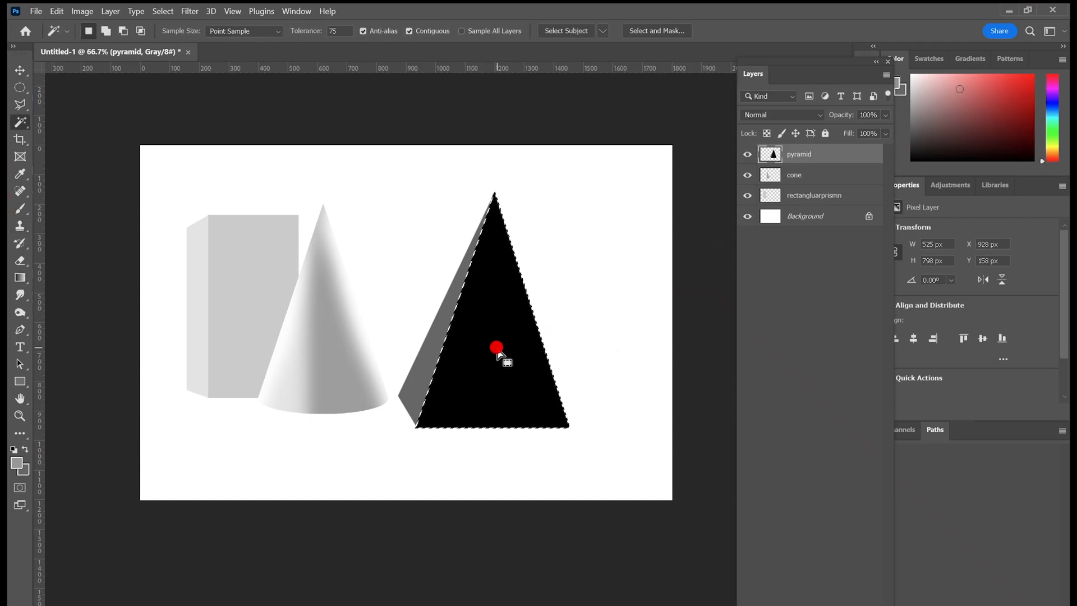
{"action": "left_click", "coordinate": [21, 278]}
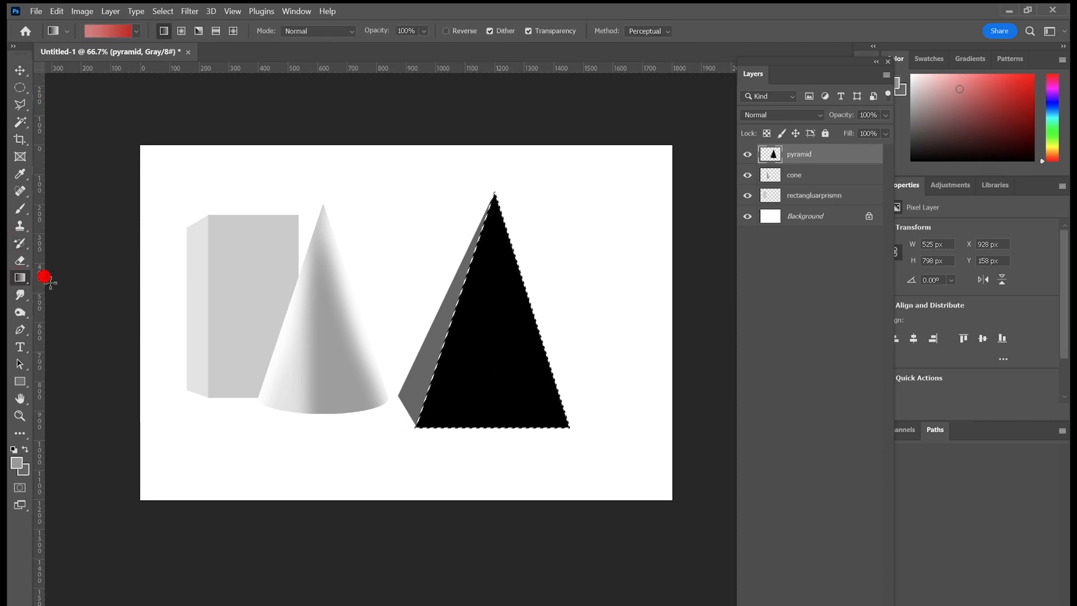
{"action": "left_click_drag", "start_coordinate": [464, 332], "coordinate": [539, 366]}
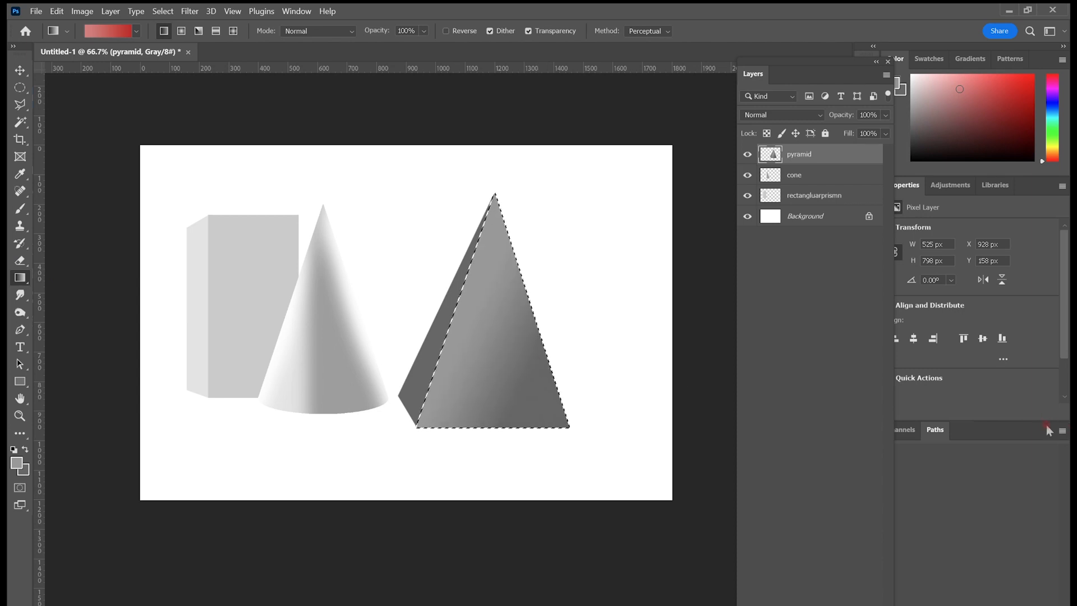
Step: Refill the pyramid's front face with the gradient colors swapped, running diagonally from dark to lighter gray, and invert the selection
{"action": "left_click", "coordinate": [26, 448]}
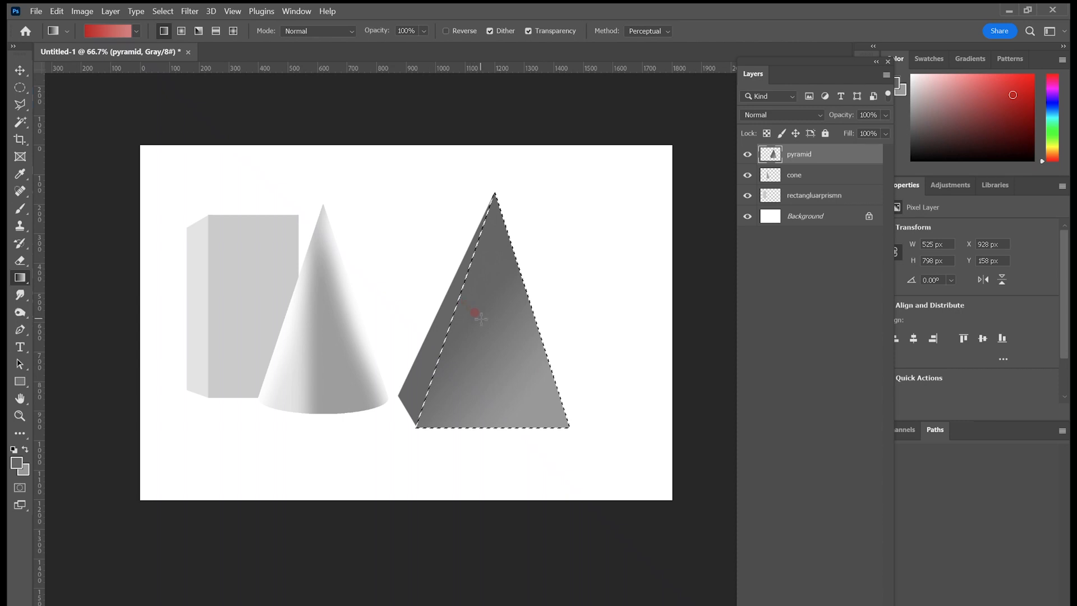
{"action": "left_click", "coordinate": [20, 90]}
{"action": "left_click", "coordinate": [164, 12]}
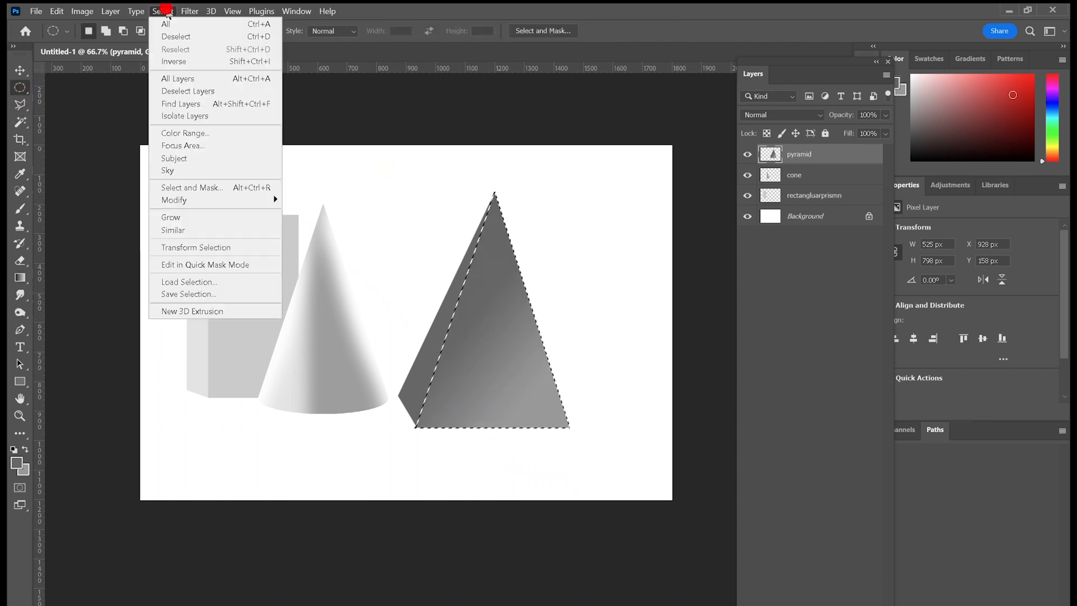
{"action": "left_click", "coordinate": [175, 62]}
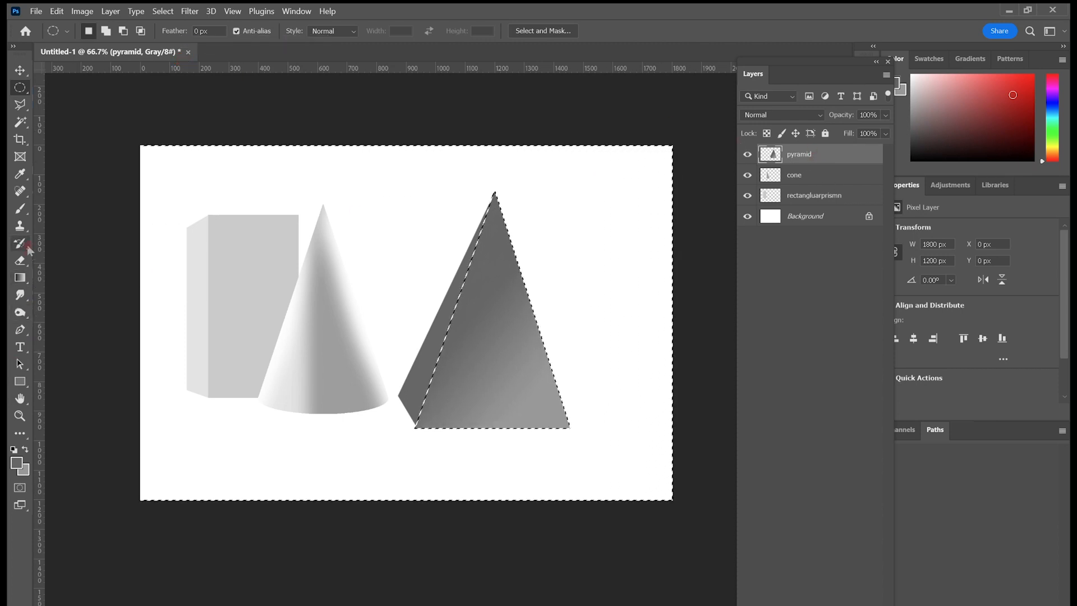
Step: Set the foreground color to white, fill the pyramid's narrow side face with it using the Paint Bucket, and deselect
{"action": "left_click", "coordinate": [25, 449]}
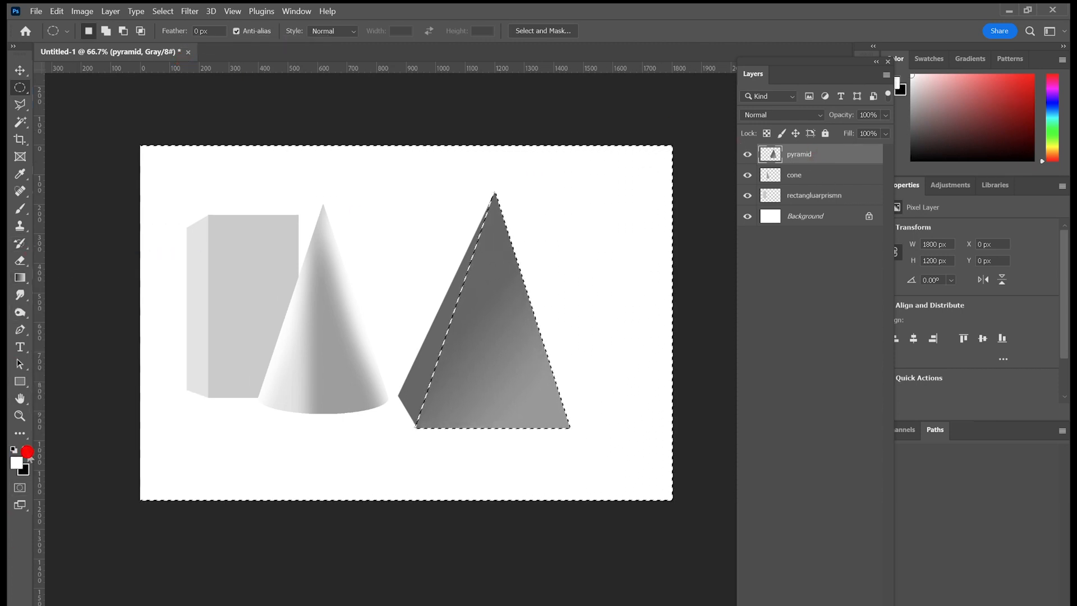
{"action": "key", "text": "g"}
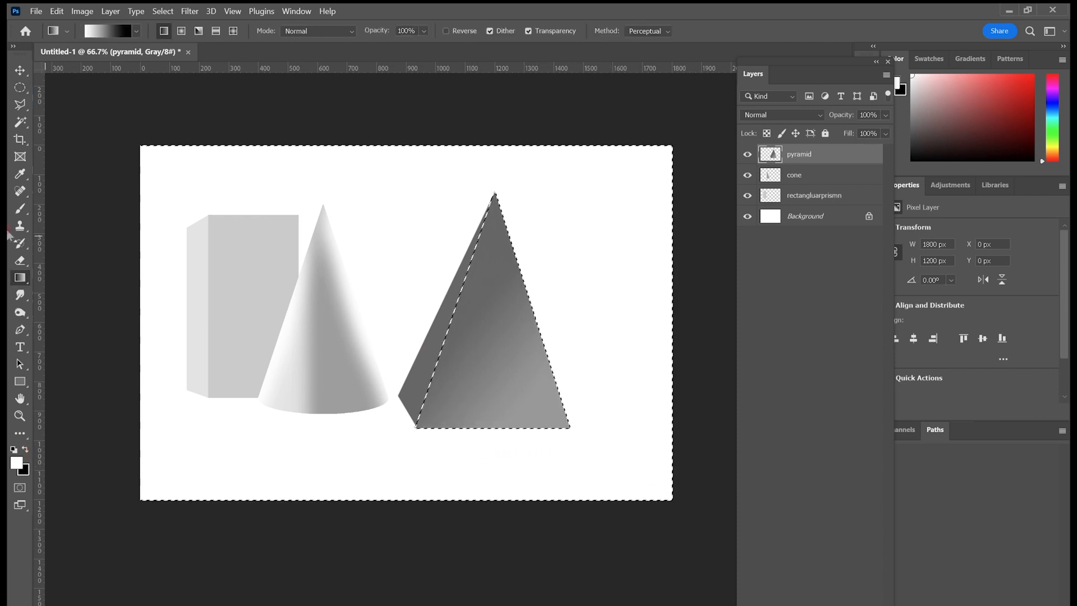
{"action": "left_click", "coordinate": [22, 277]}
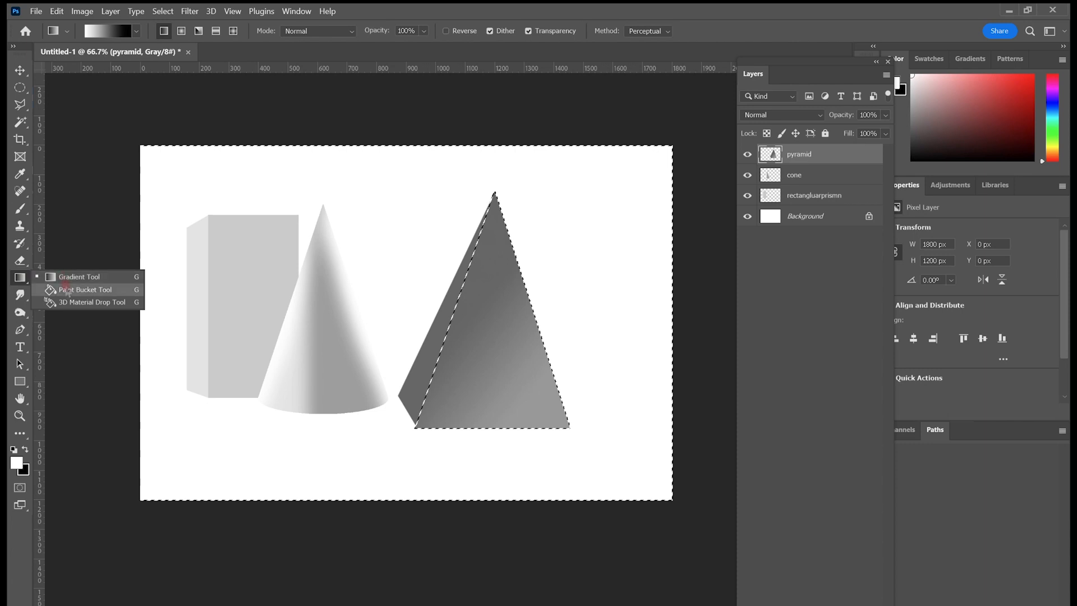
{"action": "left_click", "coordinate": [72, 289]}
{"action": "left_click", "coordinate": [435, 338]}
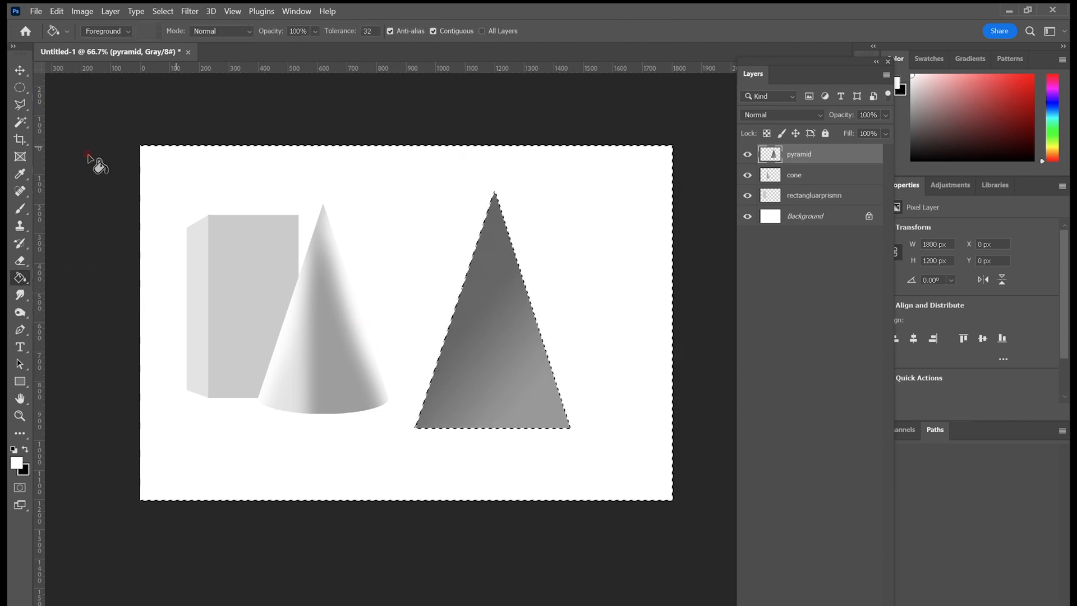
{"action": "left_click", "coordinate": [20, 87]}
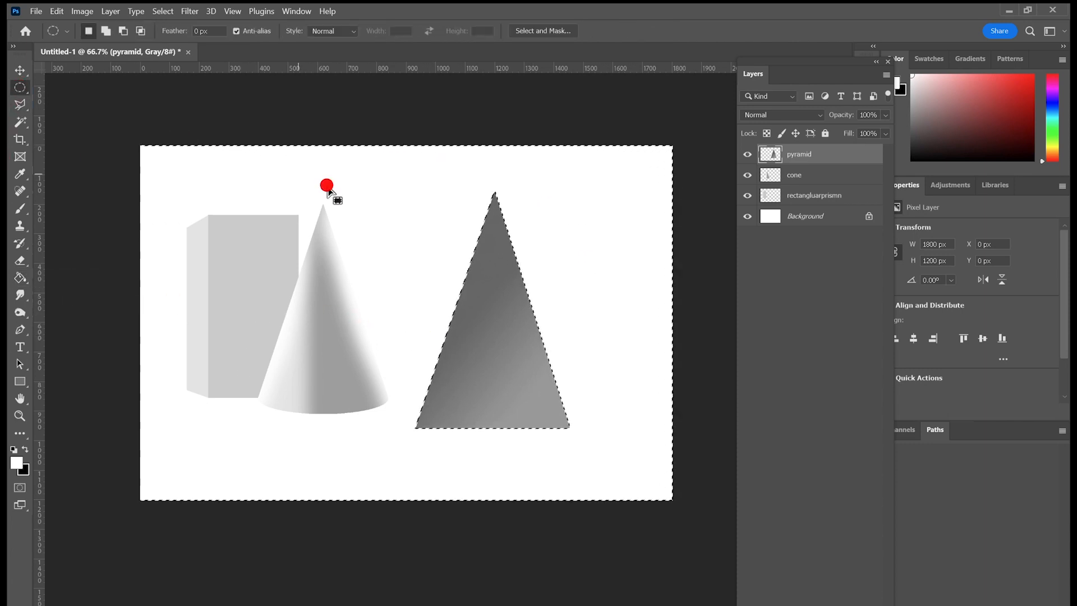
{"action": "left_click", "coordinate": [396, 189]}
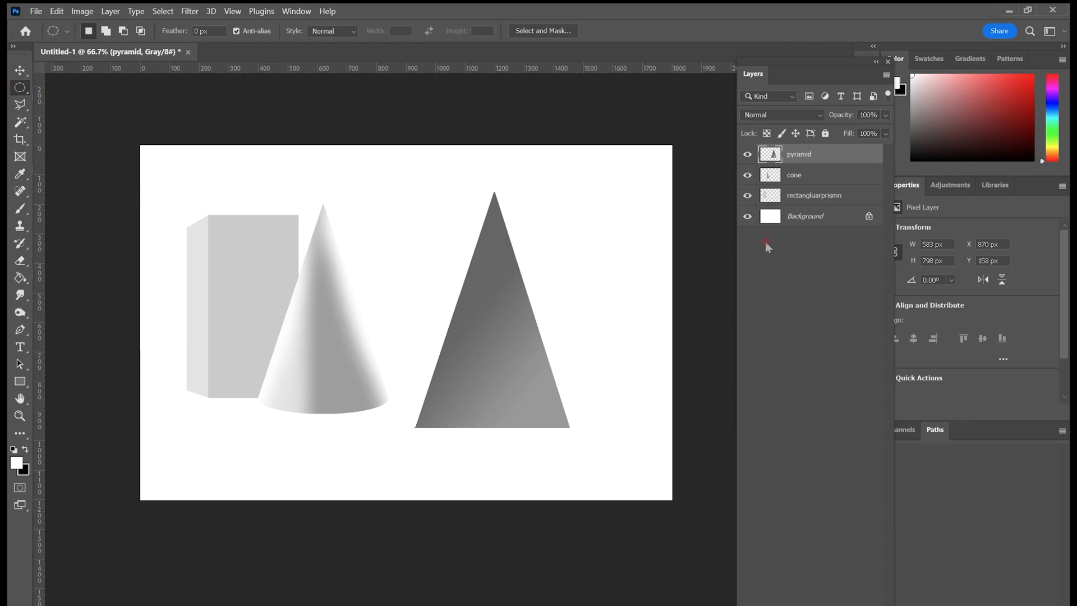
Step: Hide the Background layer and raise the pyramid layer's brightness to 81 with Brightness/Contrast
{"action": "left_click_drag", "start_coordinate": [743, 185], "coordinate": [750, 227]}
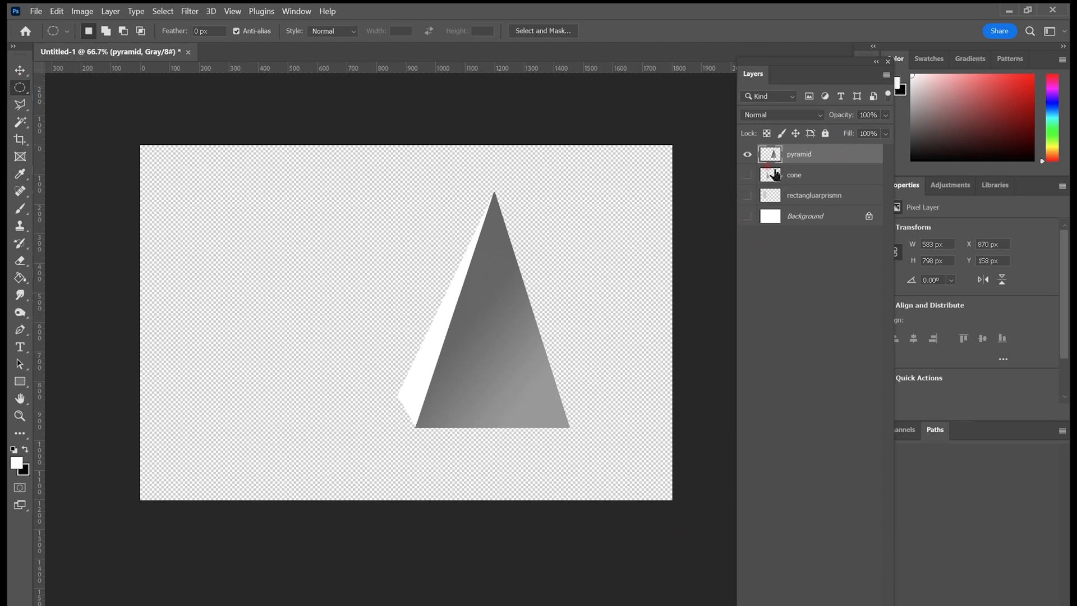
{"action": "left_click_drag", "start_coordinate": [749, 207], "coordinate": [738, 173]}
{"action": "left_click", "coordinate": [824, 157]}
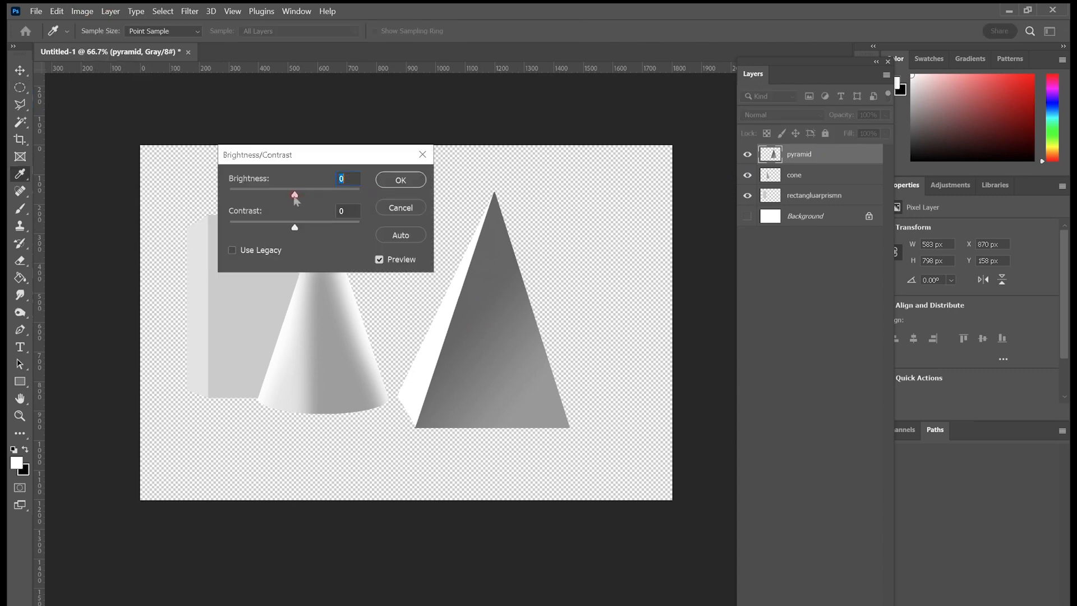
{"action": "left_click_drag", "start_coordinate": [295, 197], "coordinate": [332, 197]}
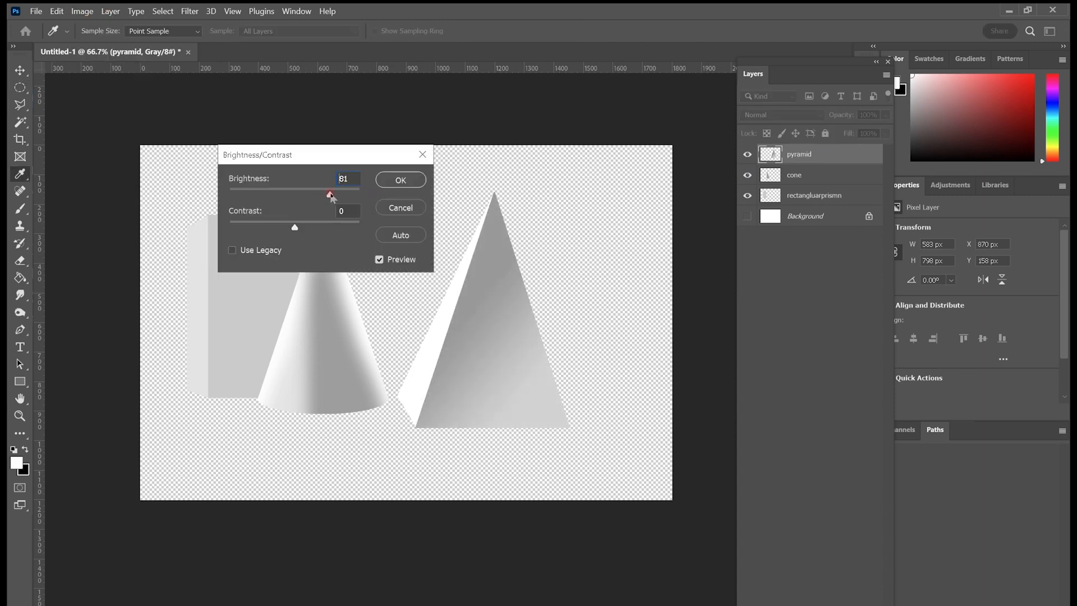
{"action": "left_click", "coordinate": [400, 180]}
Step: Move the pyramid closer to the cone, to about X 795 px and Y 201 px
{"action": "left_click", "coordinate": [20, 70]}
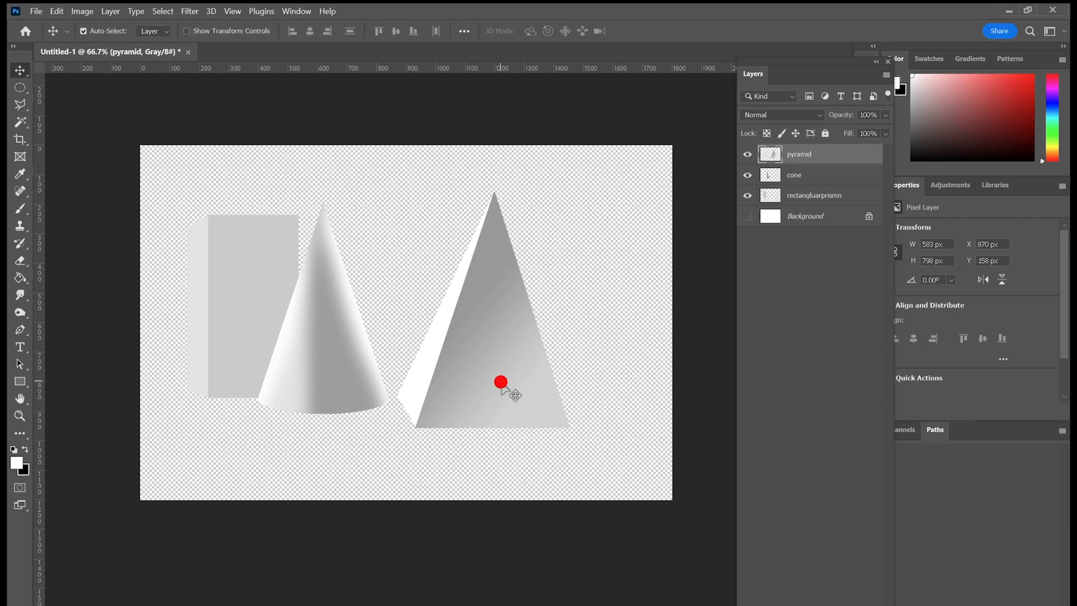
{"action": "mouse_move", "coordinate": [499, 379]}
{"action": "left_mouse_down"}
{"action": "mouse_move", "coordinate": [471, 393]}
{"action": "mouse_move", "coordinate": [488, 389]}
{"action": "left_mouse_up"}
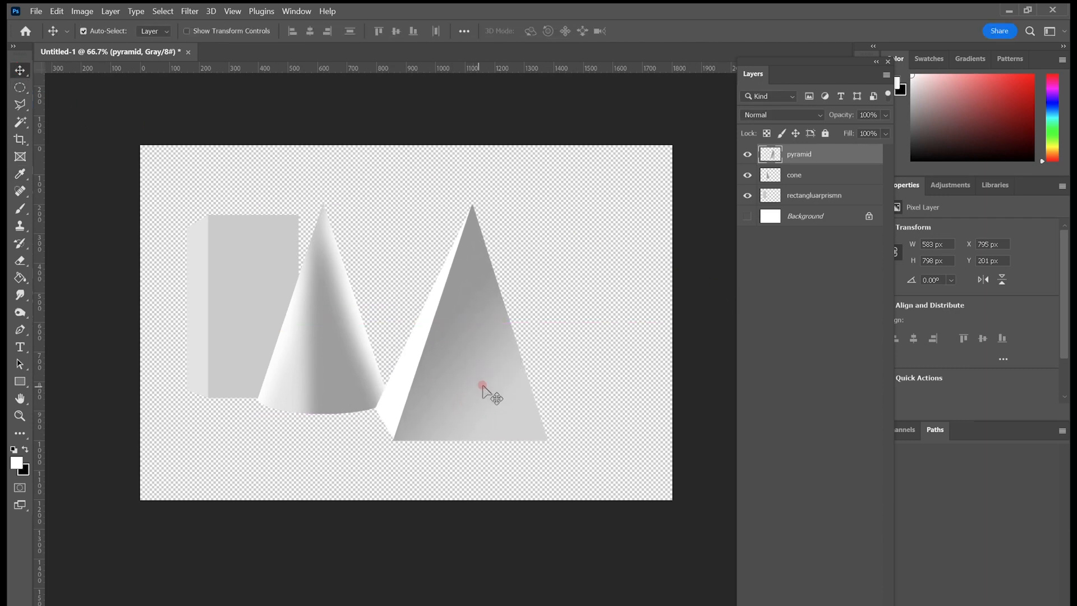
{"action": "key", "text": "m"}
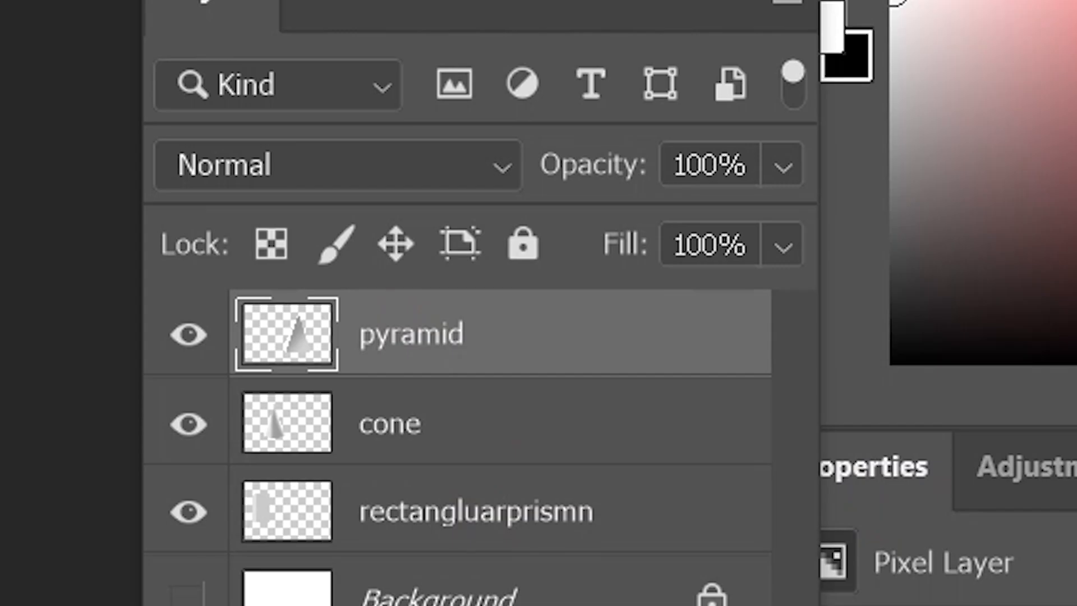
Step: Create a new layer above the pyramid layer and name it sphere
{"action": "left_click", "coordinate": [850, 603]}
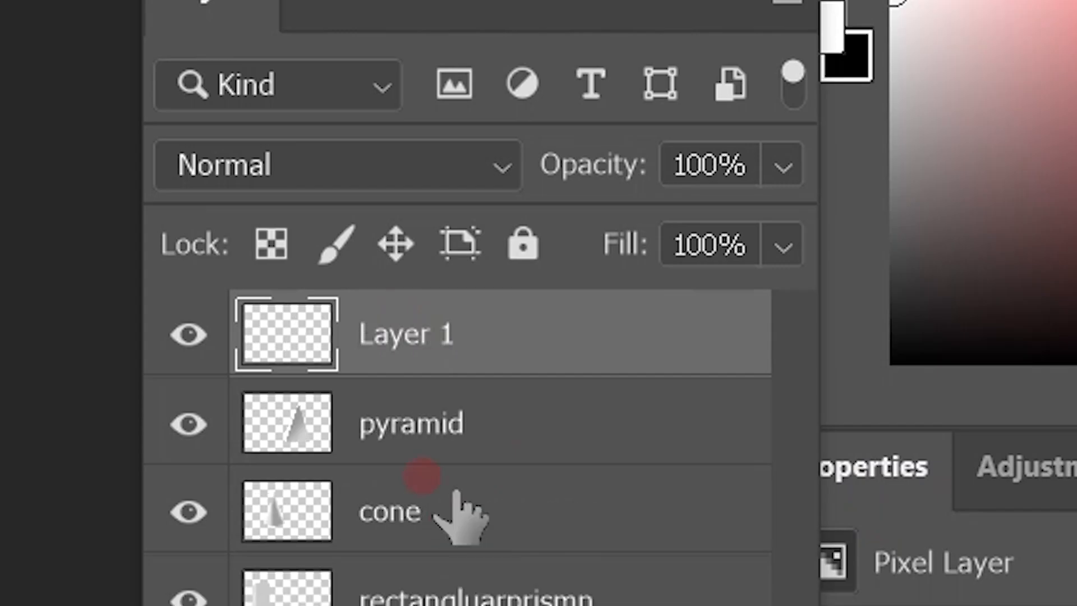
{"action": "double_click", "coordinate": [799, 157]}
{"action": "double_click", "coordinate": [420, 349]}
{"action": "type", "text": "sp"}
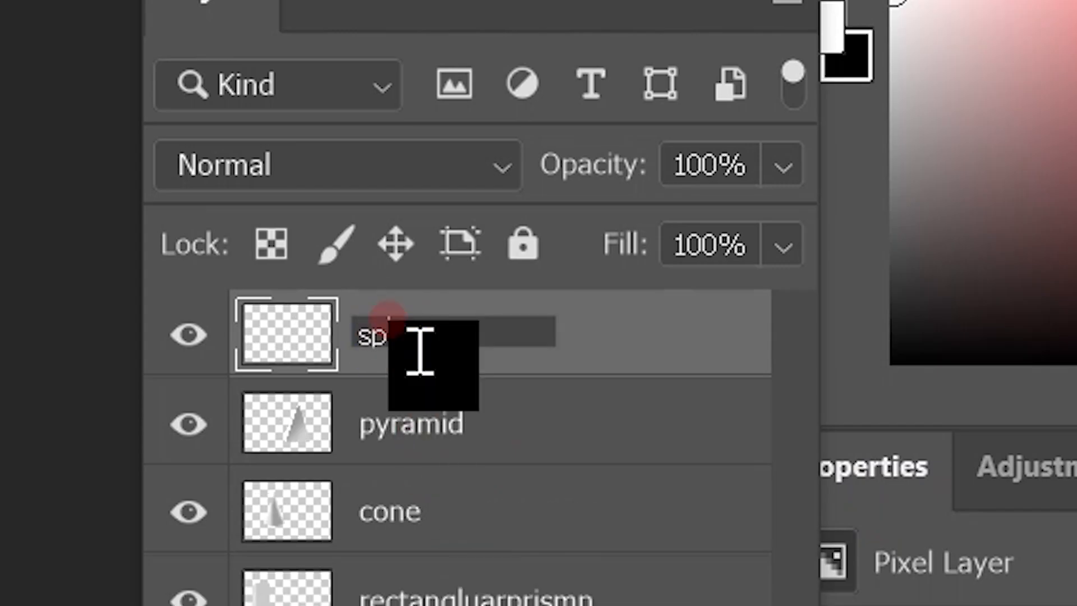
{"action": "type", "text": "here"}
{"action": "key", "text": "Return"}
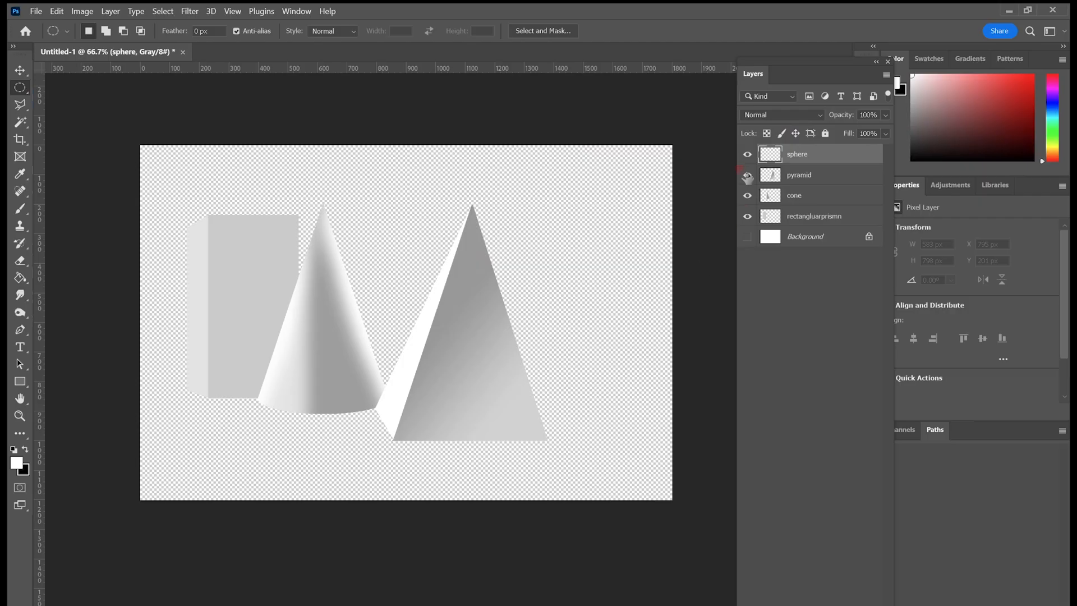
Step: Hide the pyramid, cone and prism layers and draw a circular selection about 649 px across near the canvas center
{"action": "left_click_drag", "start_coordinate": [747, 174], "coordinate": [747, 216]}
{"action": "left_click_drag", "start_coordinate": [304, 214], "coordinate": [530, 408]}
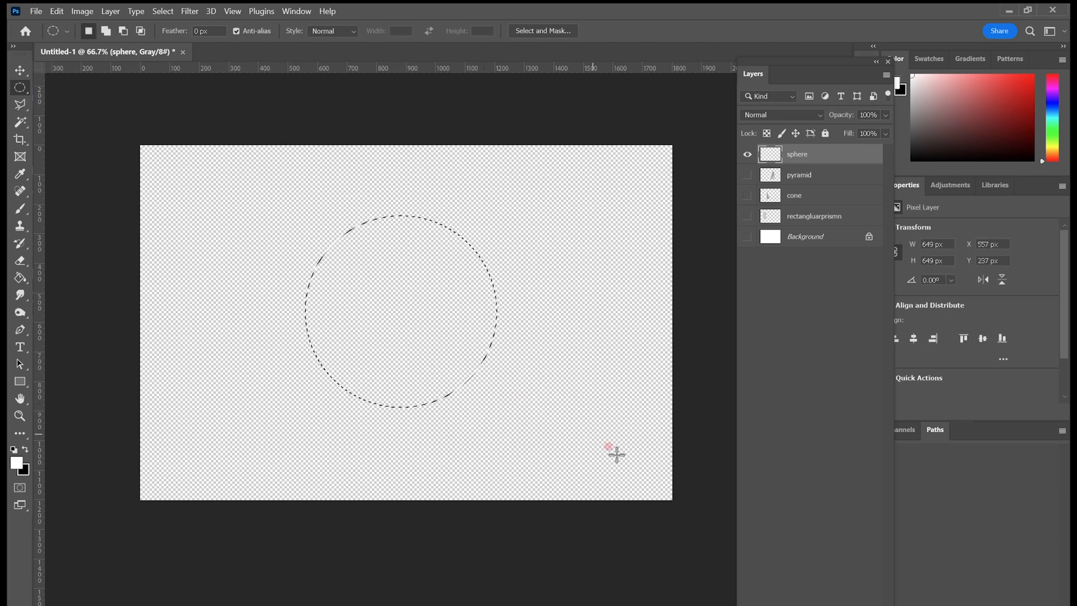
Step: Fill the circular selection on the sphere layer with white using the Paint Bucket, and deselect
{"action": "left_click", "coordinate": [25, 449]}
{"action": "left_click", "coordinate": [26, 450]}
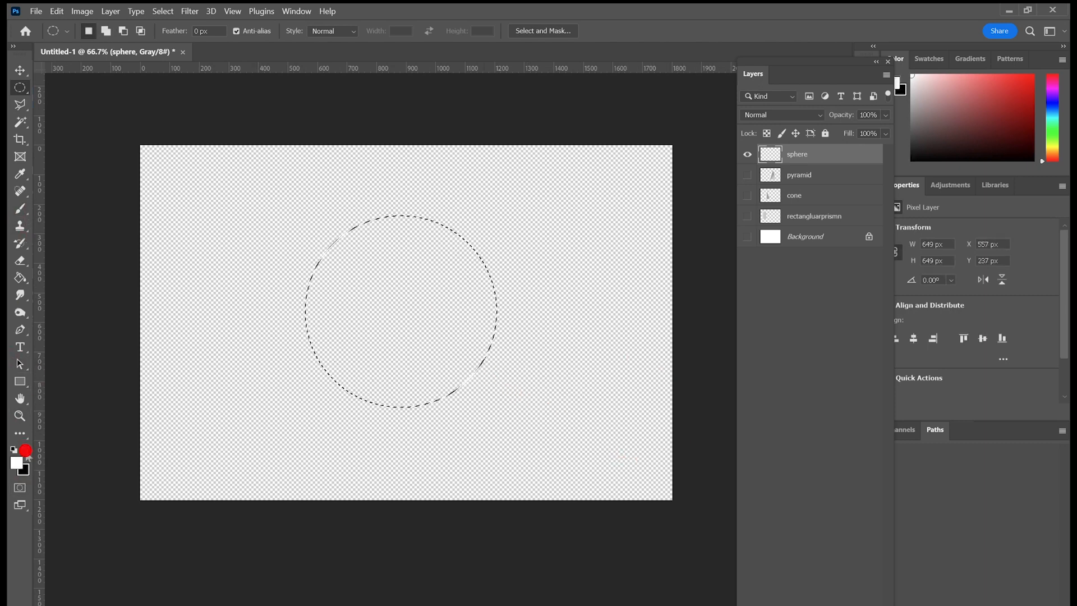
{"action": "left_click", "coordinate": [20, 277]}
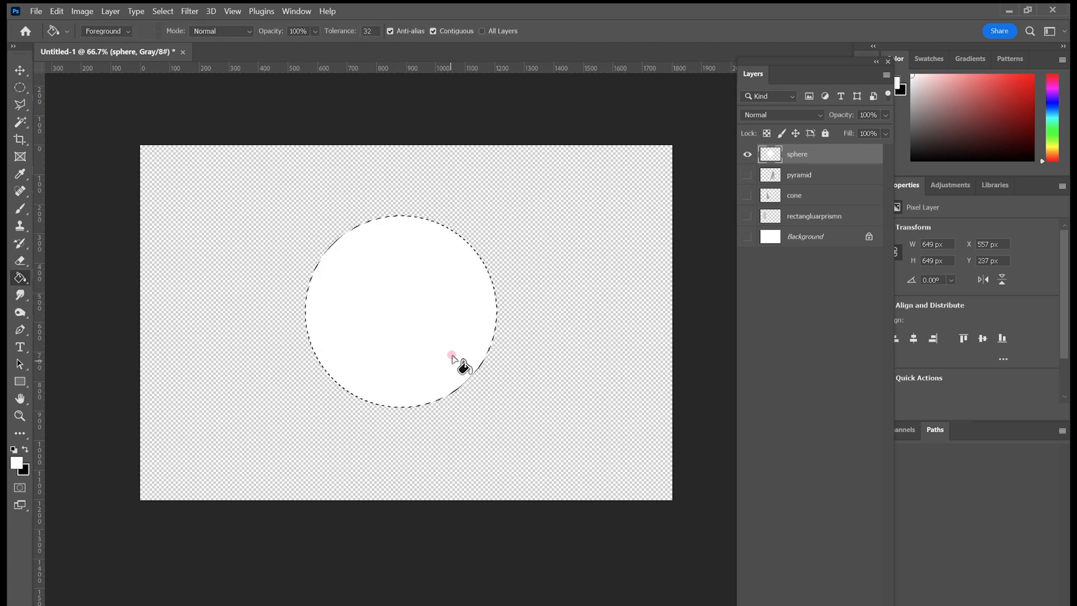
{"action": "left_click", "coordinate": [21, 87]}
{"action": "left_click", "coordinate": [88, 118]}
{"action": "left_click", "coordinate": [232, 209]}
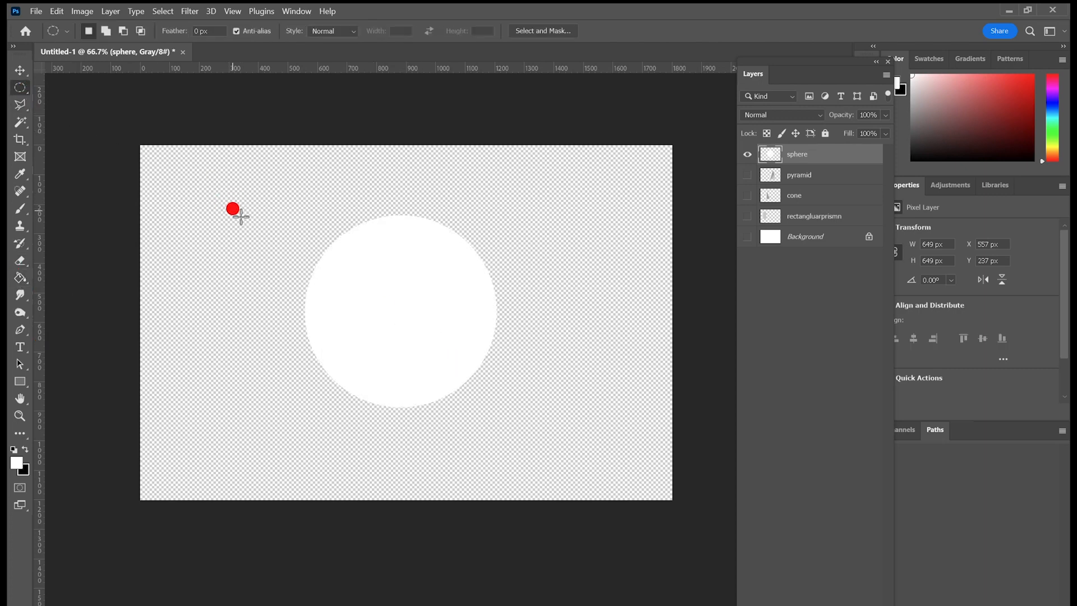
Step: Select the white circle with the Magic Wand
{"action": "left_click", "coordinate": [20, 87]}
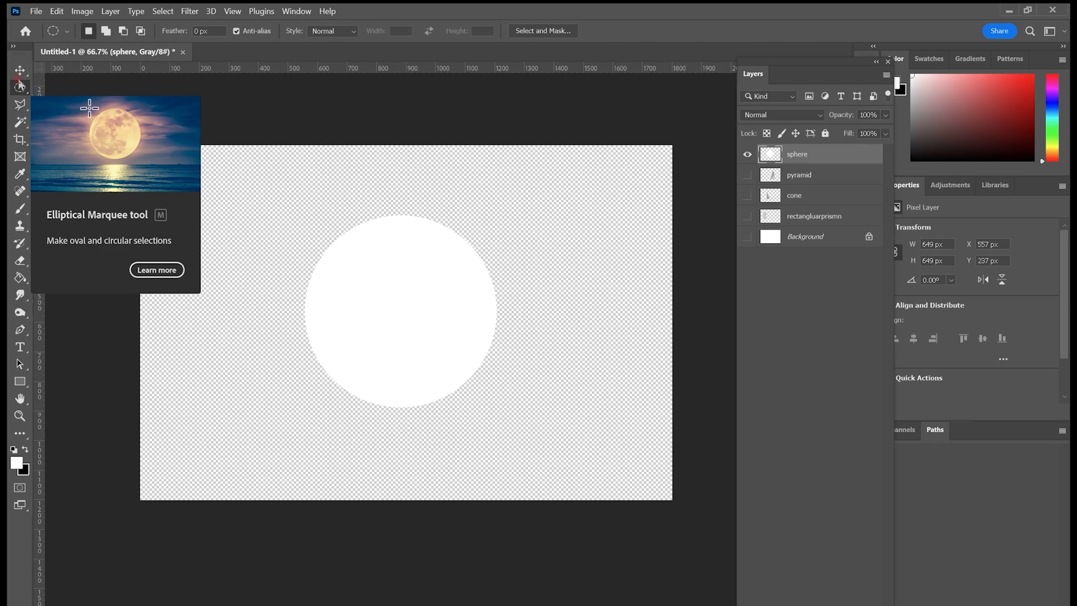
{"action": "key", "text": "w"}
{"action": "left_click", "coordinate": [598, 285]}
{"action": "left_click", "coordinate": [448, 310]}
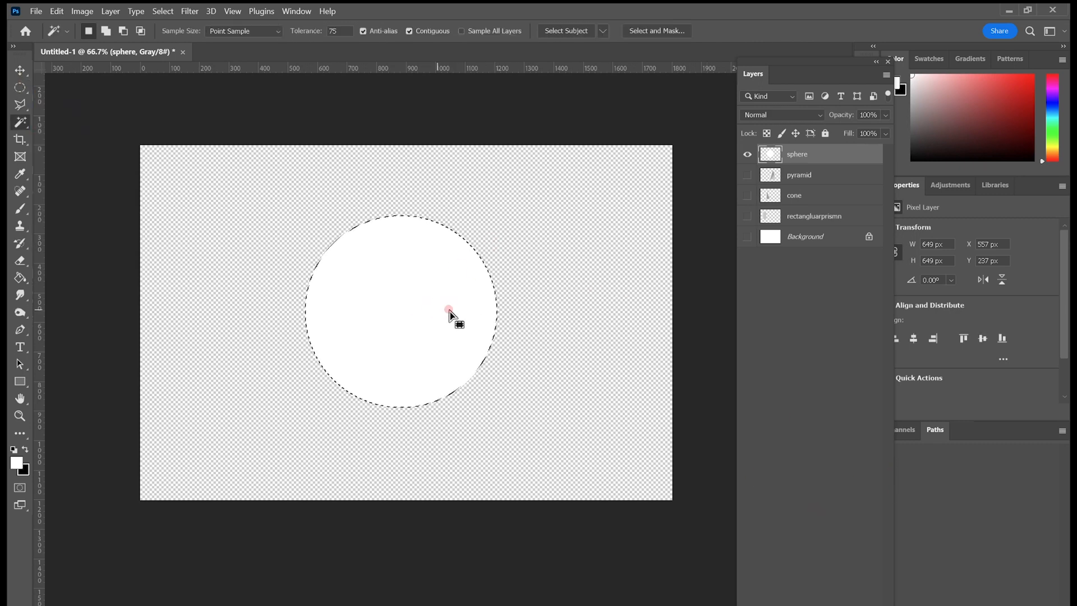
Step: Set a light gray foreground and dark gray background, and fill the circle with a diagonal linear gradient between them
{"action": "left_click", "coordinate": [25, 449]}
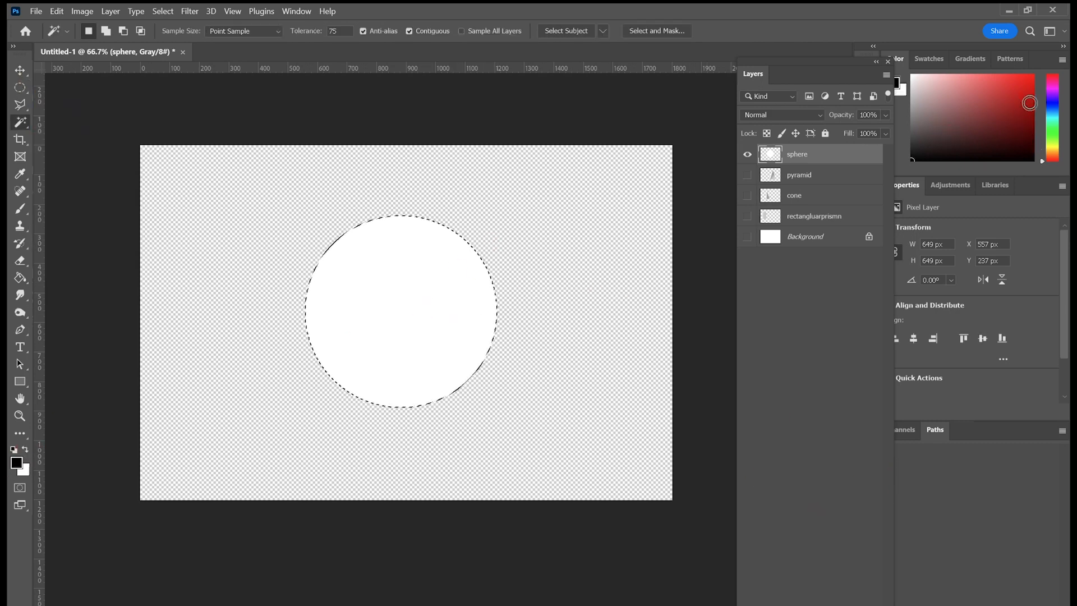
{"action": "left_click", "coordinate": [25, 449]}
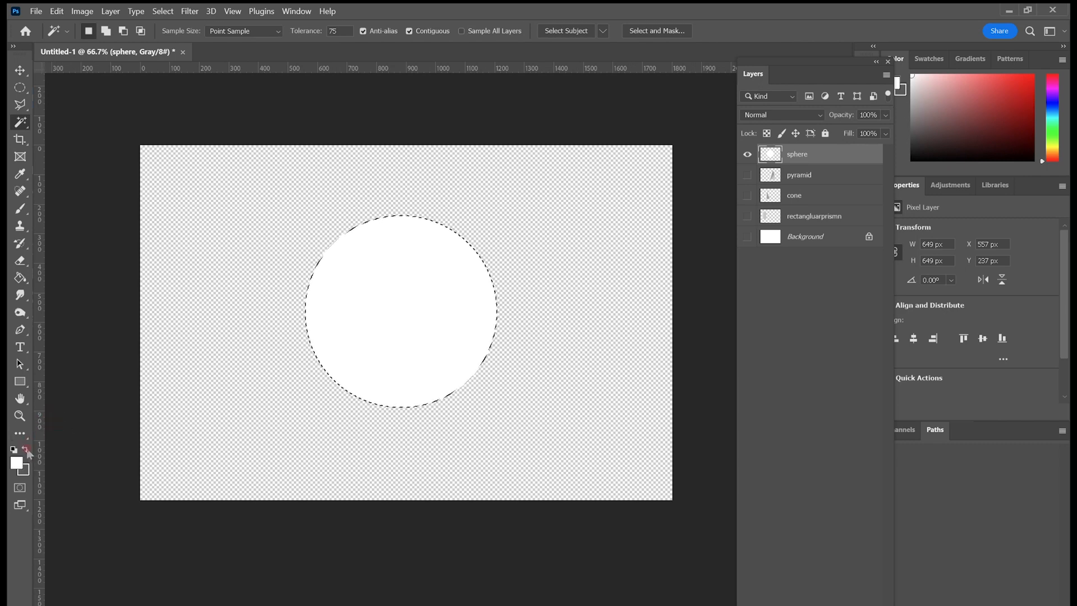
{"action": "left_click", "coordinate": [931, 85]}
{"action": "left_click", "coordinate": [20, 279]}
{"action": "left_click", "coordinate": [67, 274]}
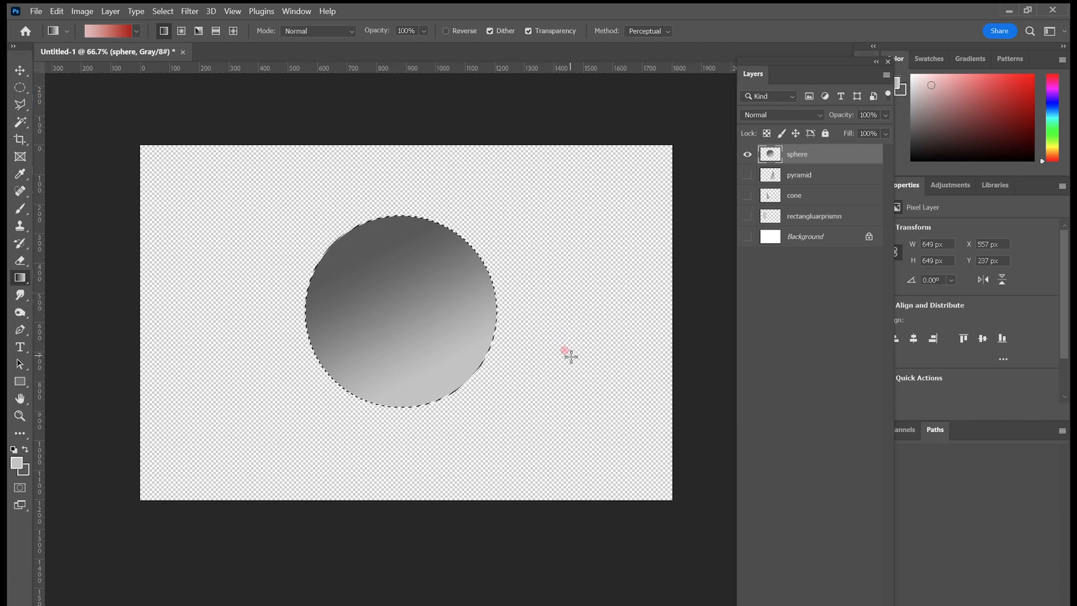
{"action": "left_click_drag", "start_coordinate": [570, 353], "coordinate": [503, 352]}
Step: Try the circle's gradient with the two grays swapped, deselect, and undo back to the selected white circle
{"action": "left_click", "coordinate": [26, 450]}
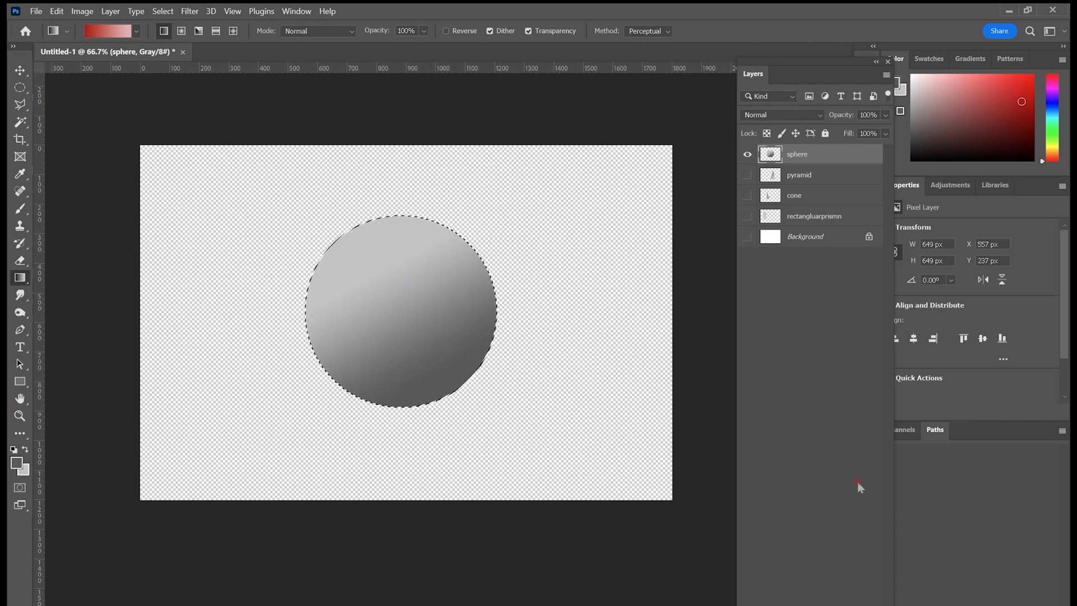
{"action": "left_click", "coordinate": [19, 87]}
{"action": "left_click", "coordinate": [273, 197]}
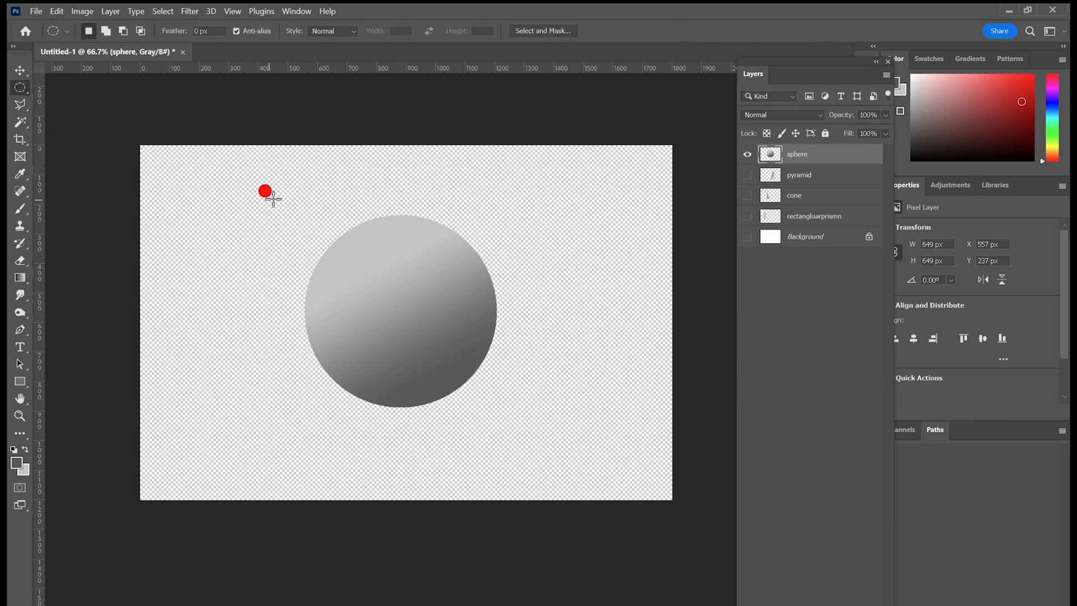
{"action": "key", "text": "ctrl+z"}
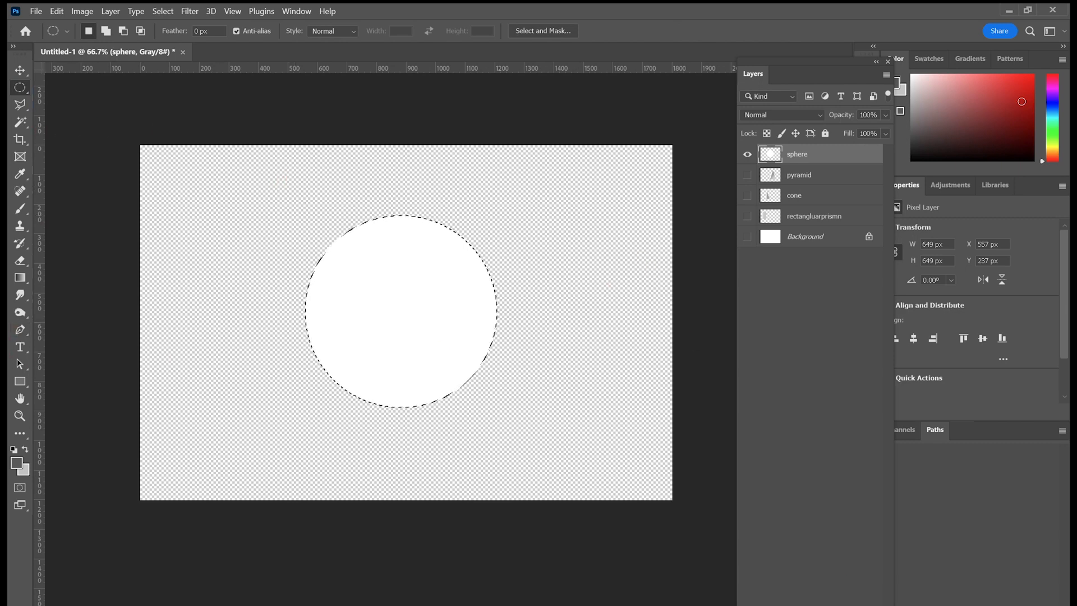
Step: Create a new layer above the sphere layer and reset the colors to black foreground and white background
{"action": "key", "text": "ctrl+alt+shift+n"}
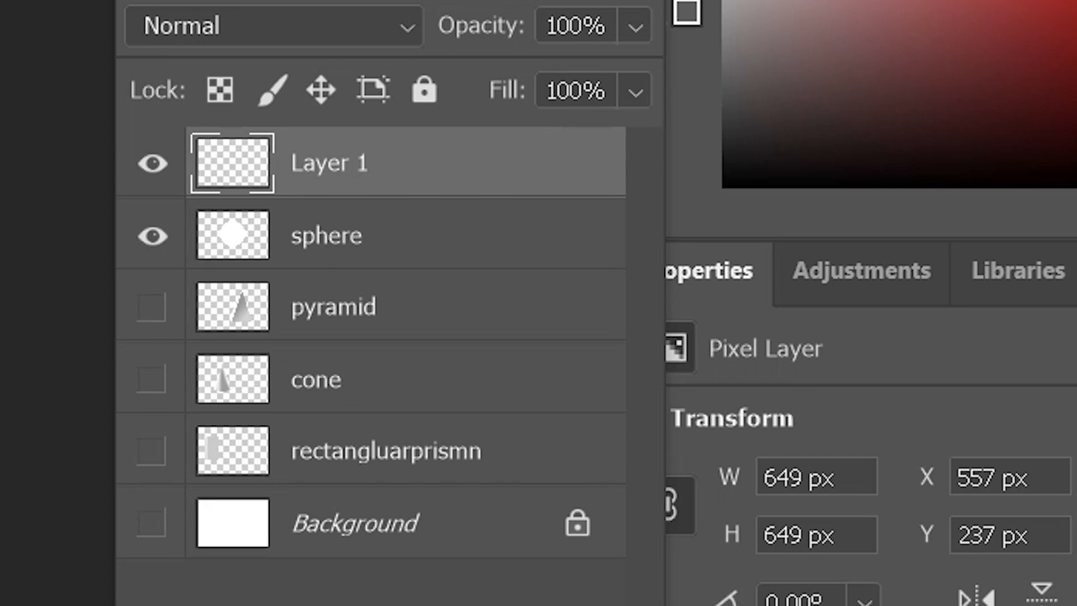
{"action": "left_click", "coordinate": [13, 449]}
{"action": "left_click", "coordinate": [25, 449]}
{"action": "left_click", "coordinate": [25, 450]}
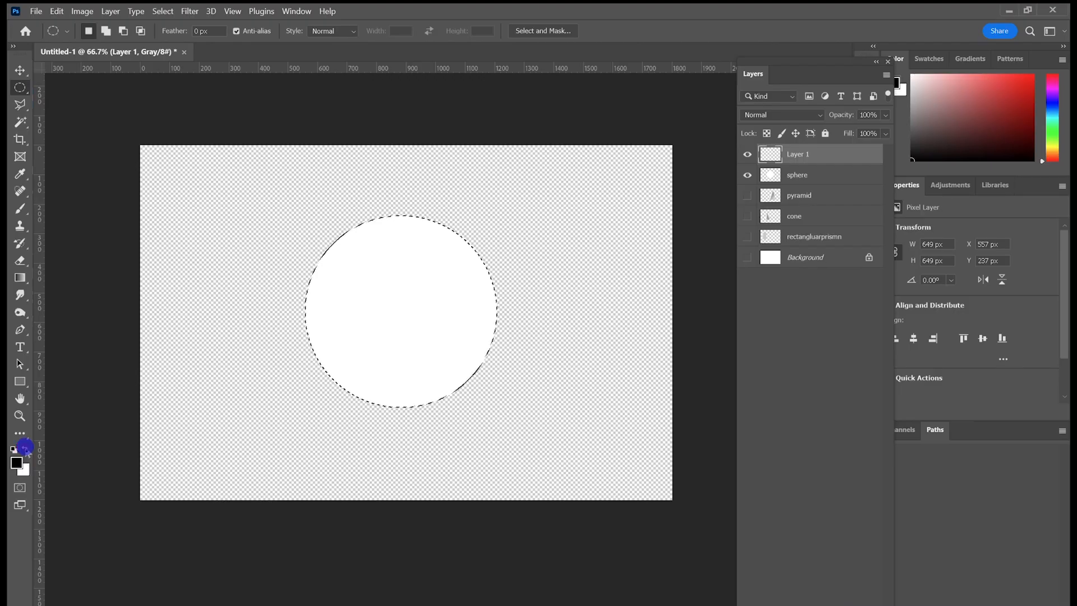
Step: Choose the Brush tool with 5% hardness and enlarge the brush to 1100 px
{"action": "left_click", "coordinate": [20, 208]}
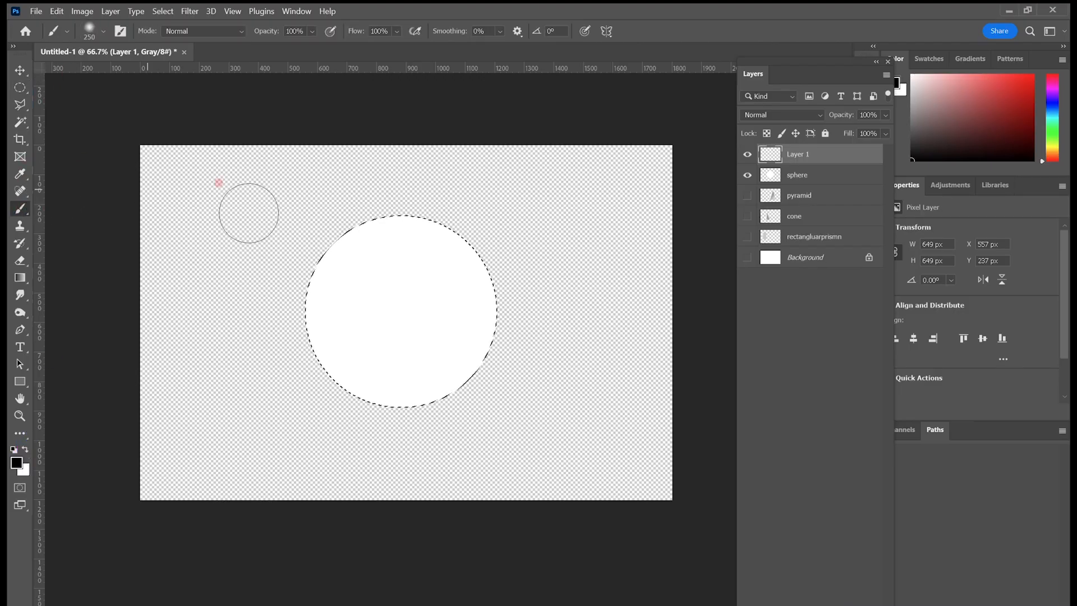
{"action": "left_click", "coordinate": [104, 32]}
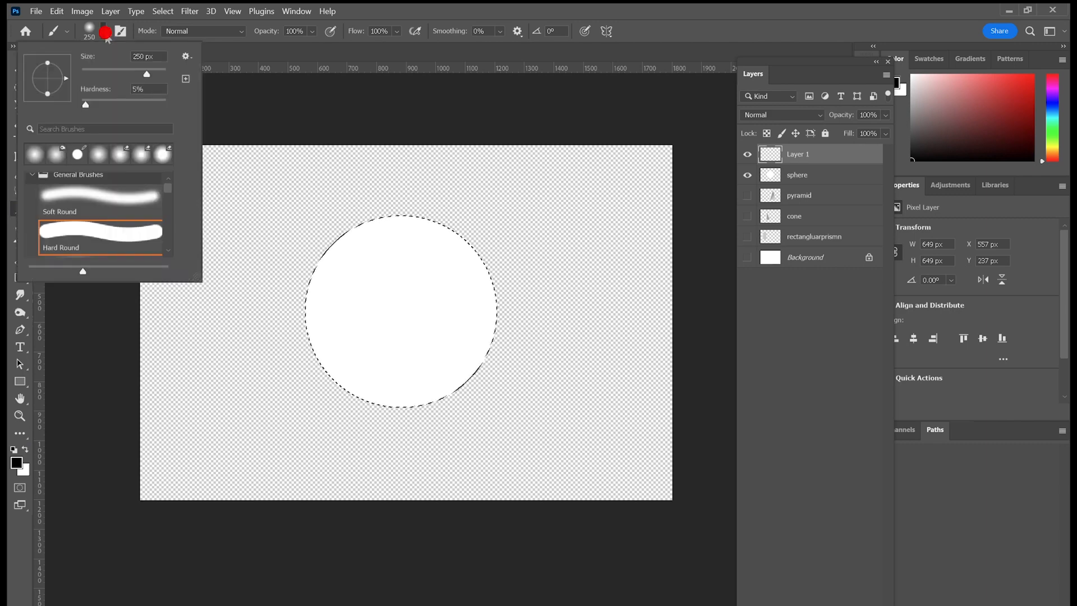
{"action": "left_click", "coordinate": [104, 32]}
{"action": "key", "text": "bracketright"}
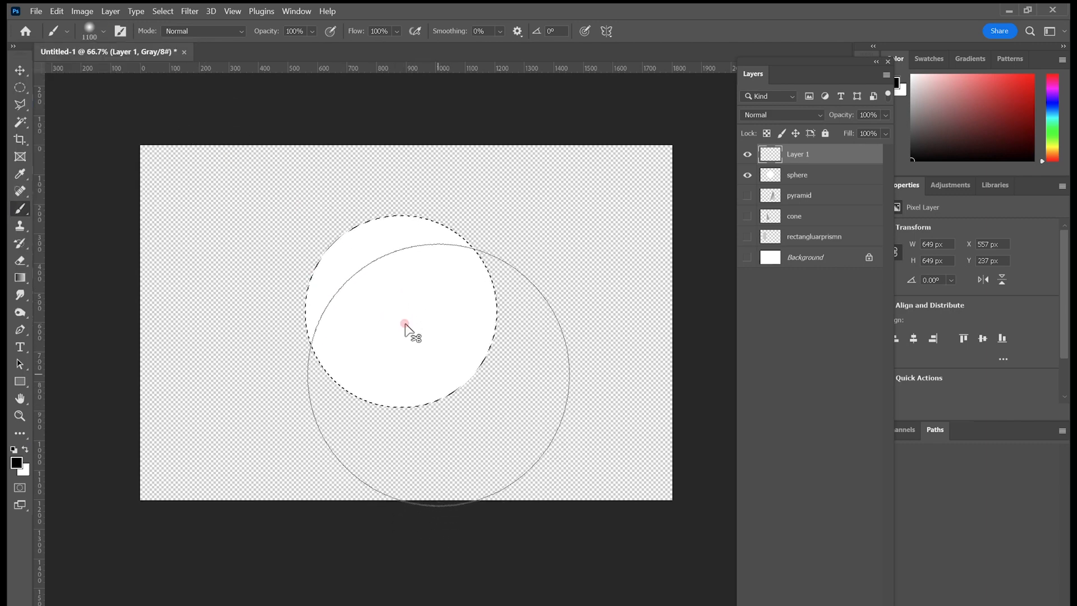
Step: Paint black shading onto the circle's lower right, reducing the brush to 800 px for the darker core, and deselect
{"action": "left_click", "coordinate": [405, 324]}
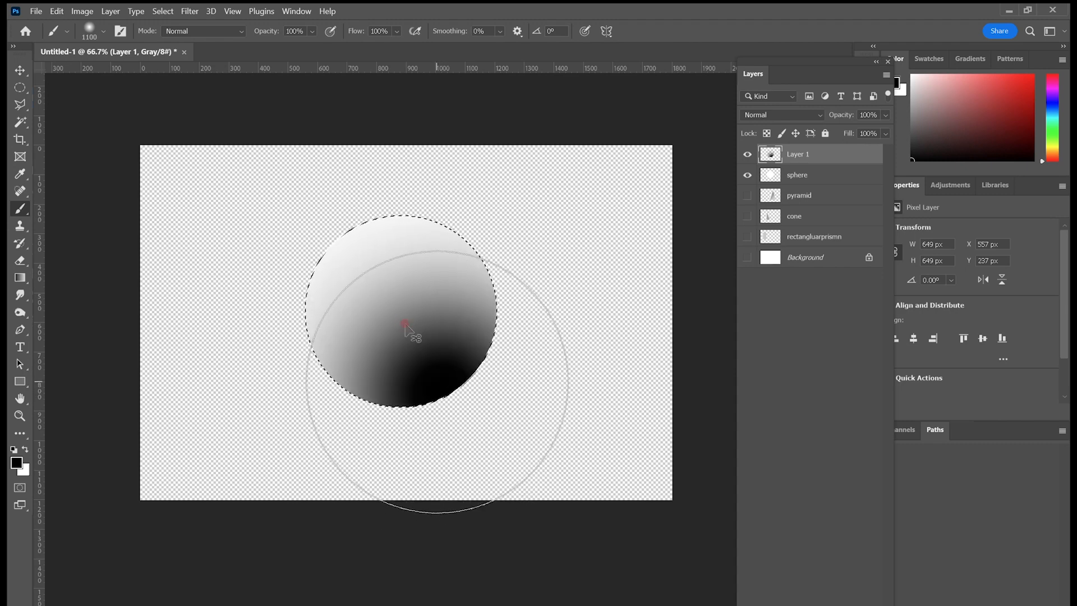
{"action": "key", "text": "bracketleft"}
{"action": "key", "text": "bracketleft"}
{"action": "key", "text": "bracketleft"}
{"action": "left_click", "coordinate": [405, 324]}
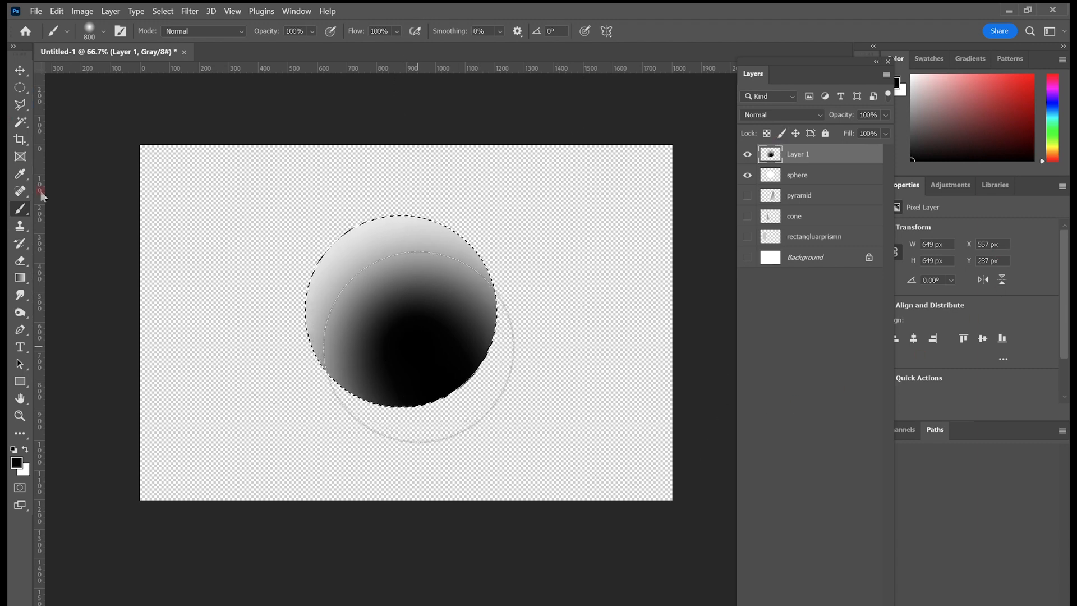
{"action": "left_click", "coordinate": [406, 347]}
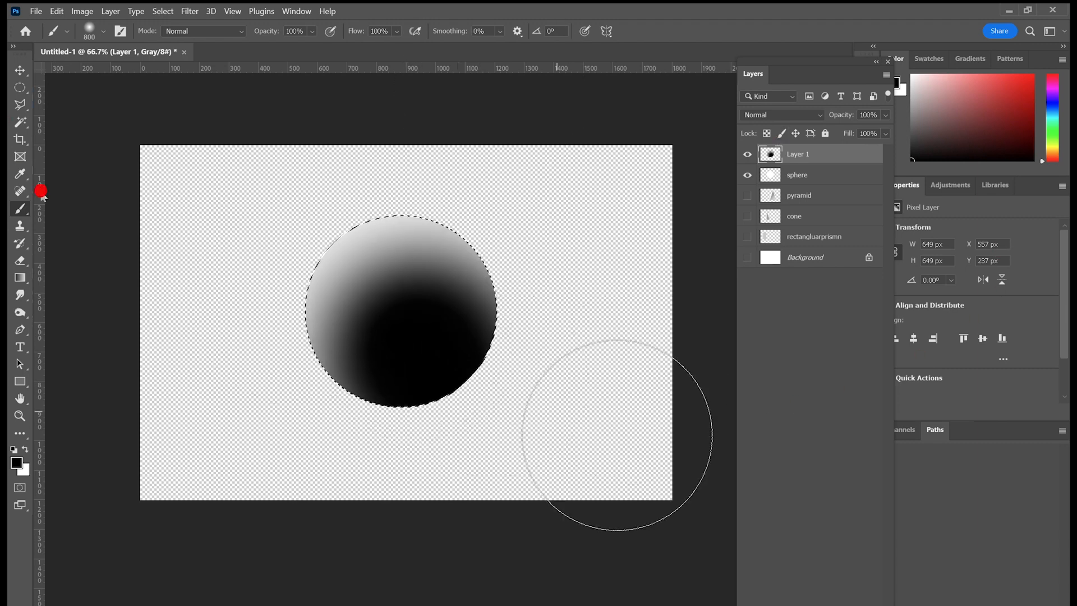
{"action": "left_click", "coordinate": [19, 88]}
{"action": "left_click", "coordinate": [286, 224]}
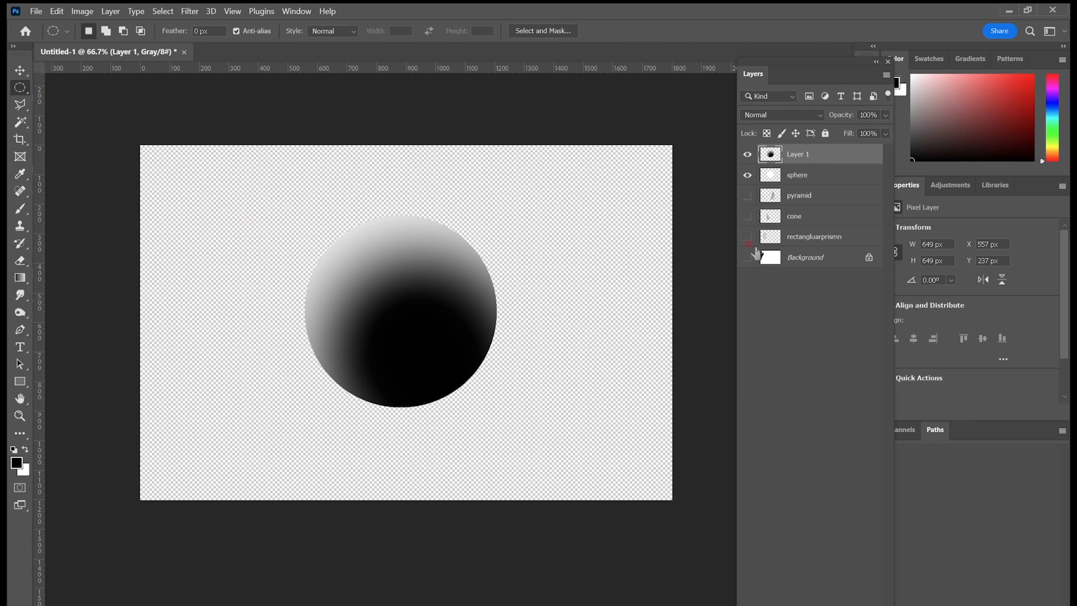
Step: Show the rectangular prism, cone and pyramid layers and set the sphere shading layer's opacity to 61%
{"action": "left_click_drag", "start_coordinate": [747, 239], "coordinate": [747, 196]}
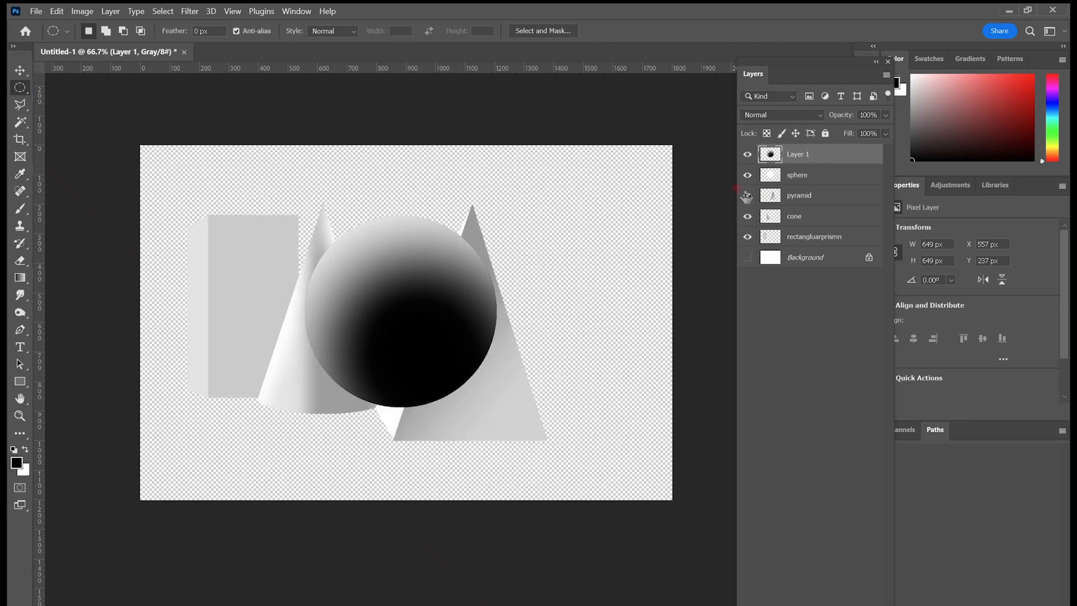
{"action": "left_click", "coordinate": [884, 114]}
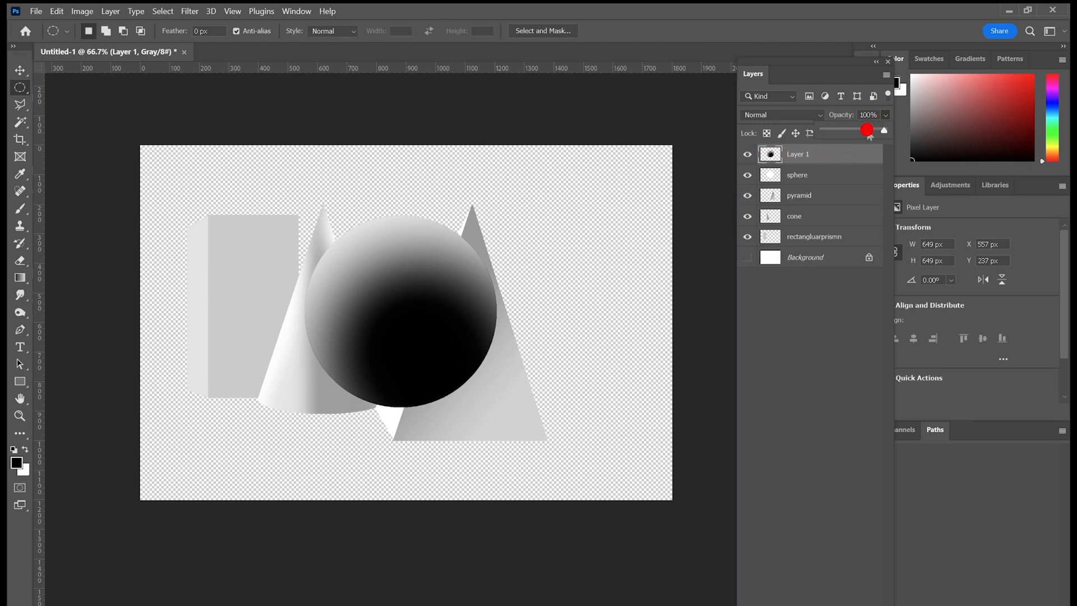
{"action": "left_click_drag", "start_coordinate": [865, 136], "coordinate": [863, 136]}
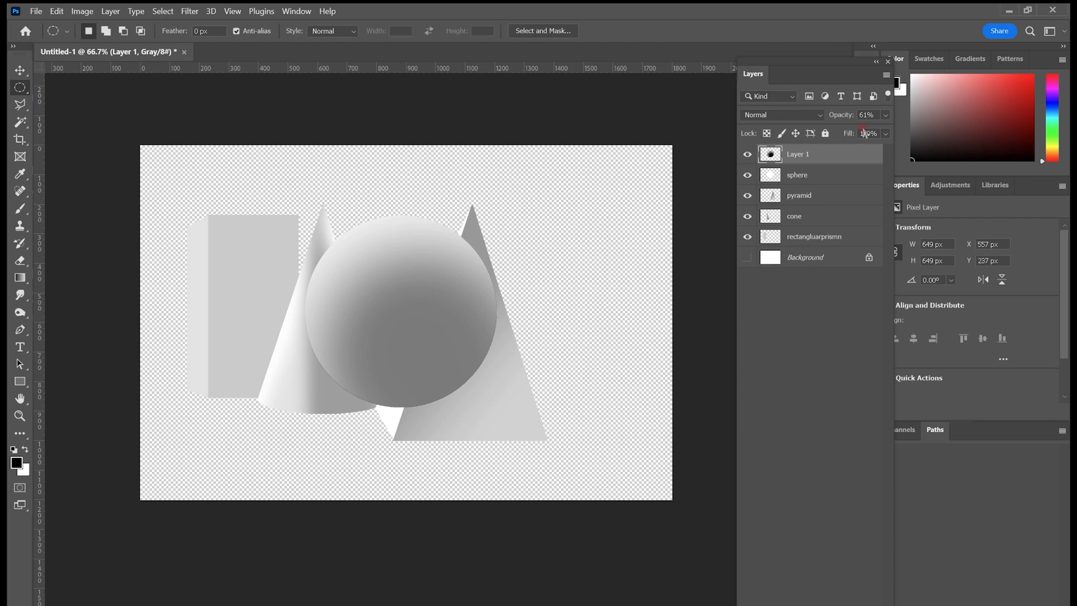
Step: Merge the shading layer down into the sphere layer and move the sphere to the right of the pyramid
{"action": "left_click", "coordinate": [885, 76]}
{"action": "left_click", "coordinate": [919, 463]}
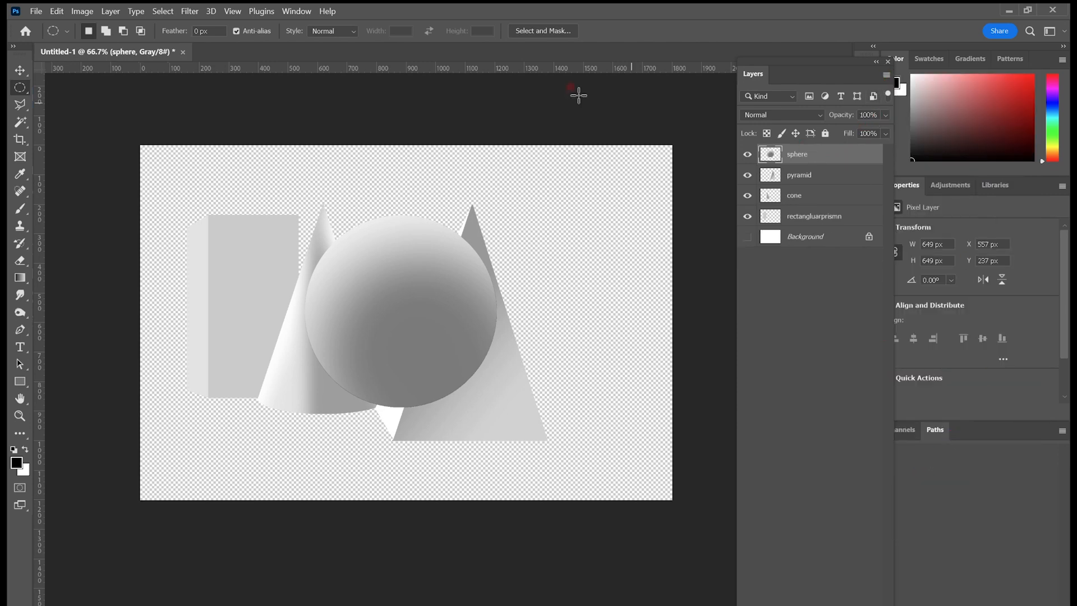
{"action": "key", "text": "v"}
{"action": "left_click_drag", "start_coordinate": [401, 328], "coordinate": [570, 370]}
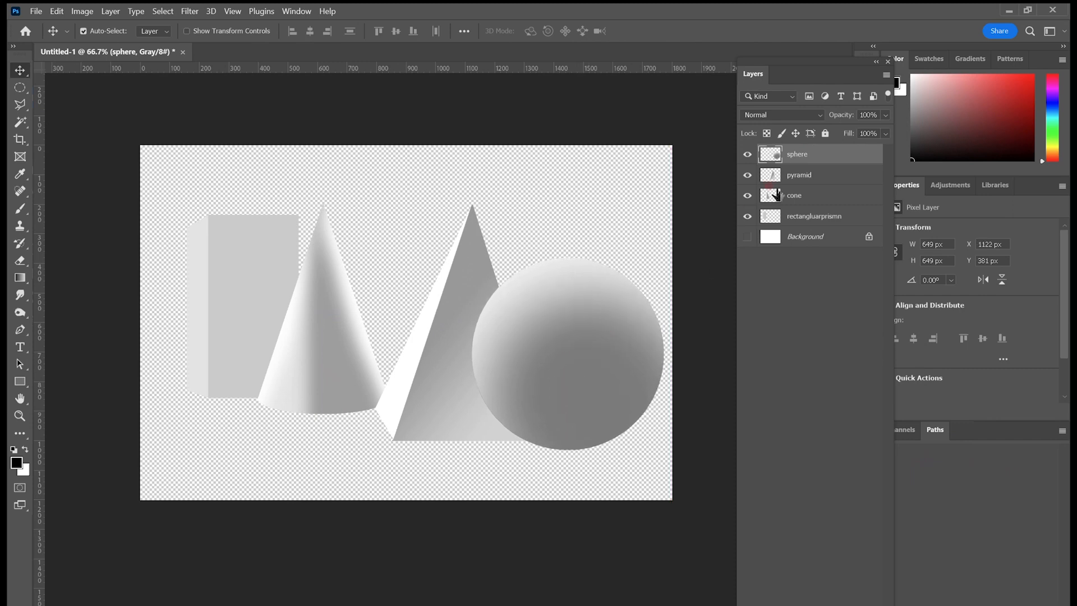
Step: Select all four shape layers and scale them down together proportionally to about 90%
{"action": "left_click", "coordinate": [816, 216]}
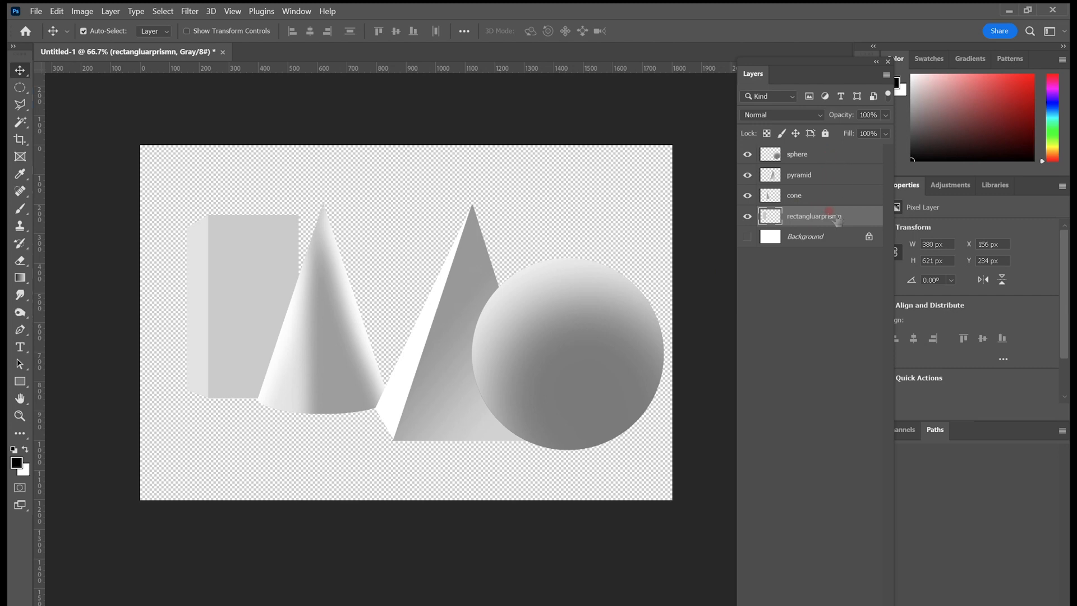
{"action": "left_click", "coordinate": [824, 153], "text": "shift"}
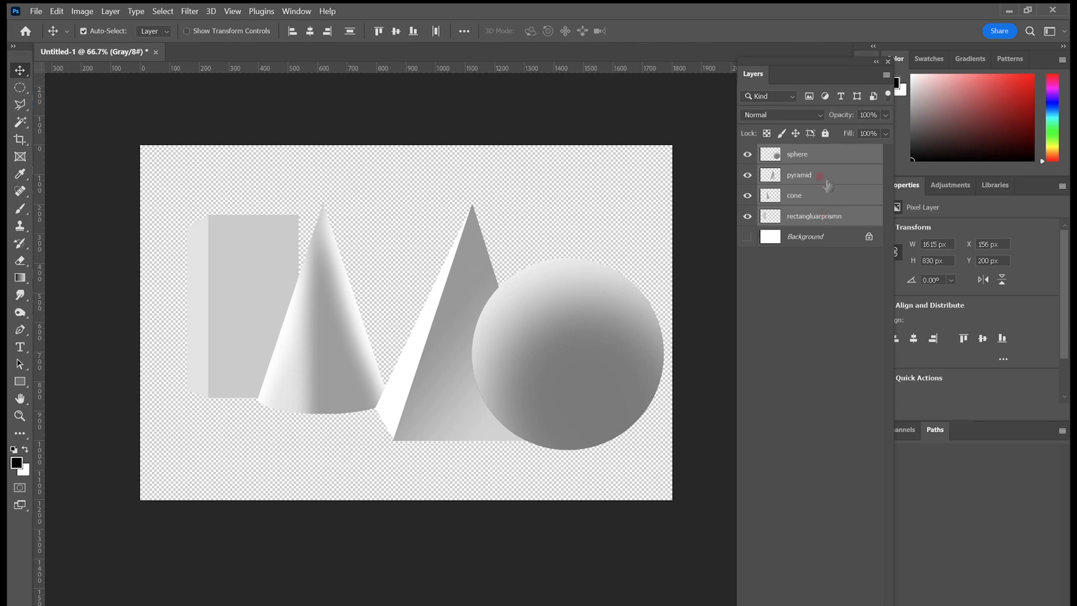
{"action": "left_click", "coordinate": [57, 10]}
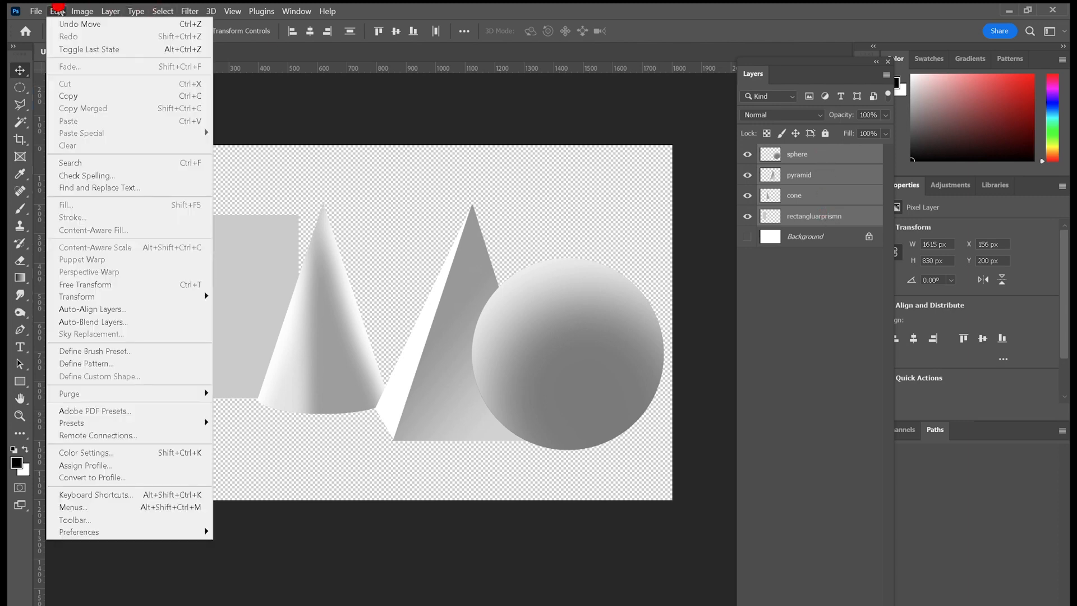
{"action": "left_click", "coordinate": [74, 284]}
{"action": "left_click_drag", "start_coordinate": [664, 204], "coordinate": [606, 209]}
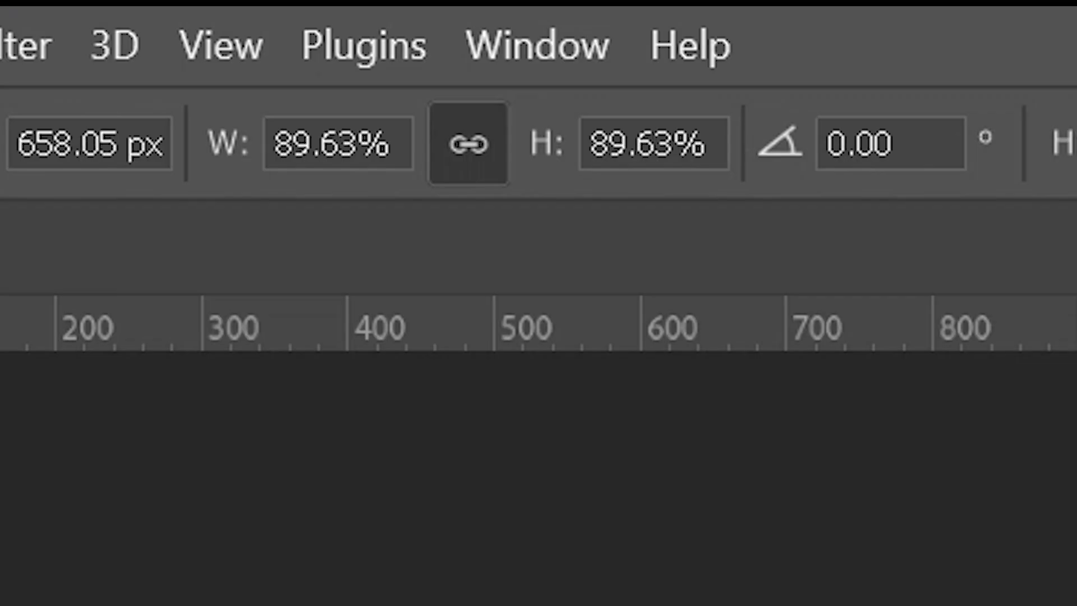
{"action": "key", "text": "Return"}
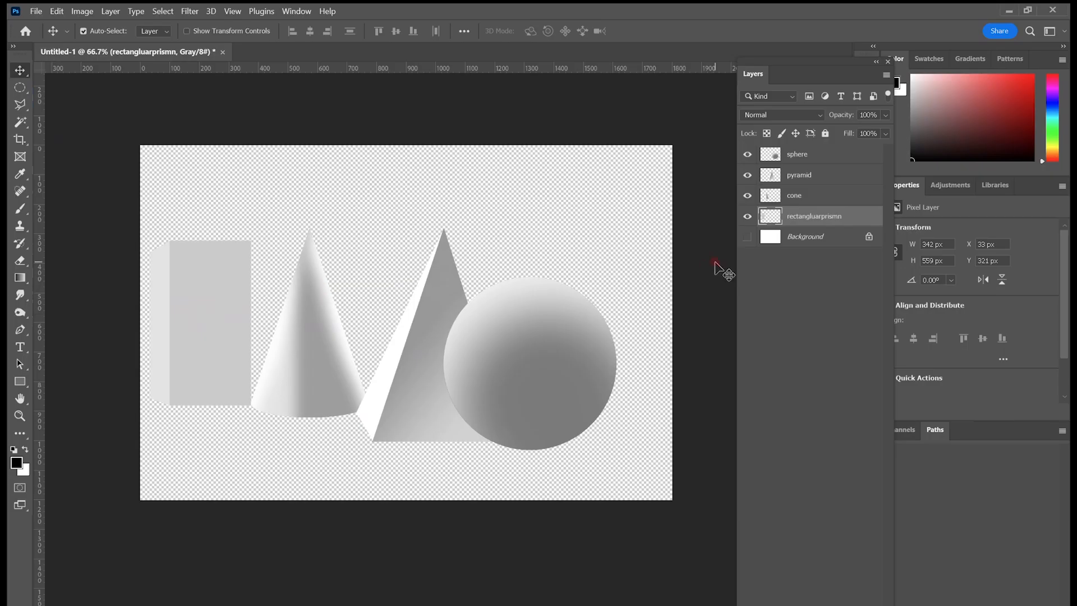
Step: Move the cone and the pyramid to the left and slightly down, and nudge the sphere to the right
{"action": "left_click", "coordinate": [793, 196]}
{"action": "left_click_drag", "start_coordinate": [315, 369], "coordinate": [285, 379]}
{"action": "left_click", "coordinate": [592, 288]}
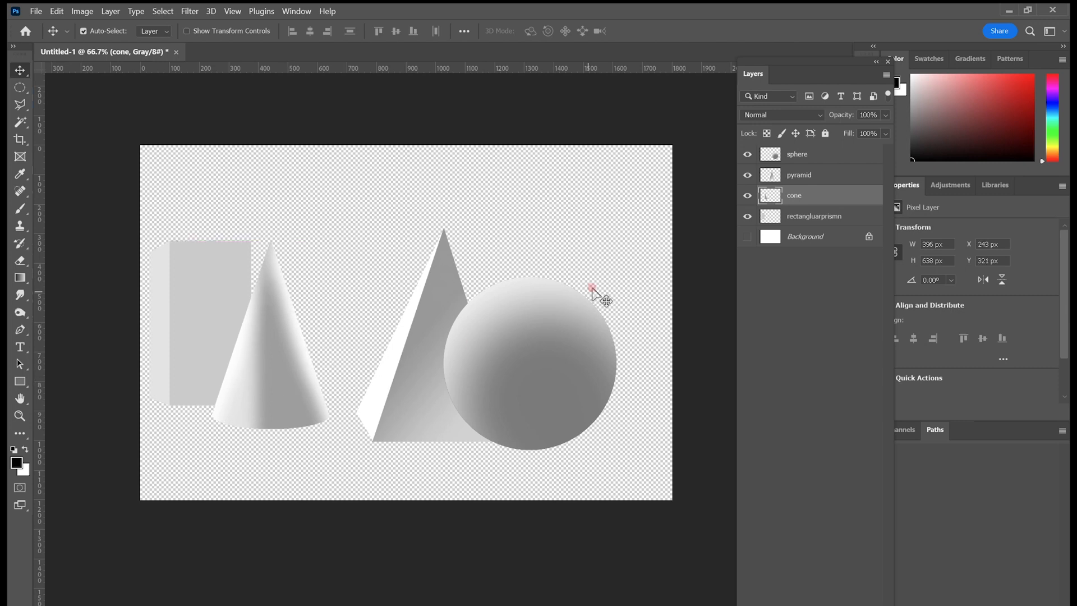
{"action": "left_click", "coordinate": [799, 175]}
{"action": "left_click_drag", "start_coordinate": [398, 402], "coordinate": [382, 413]}
{"action": "left_click", "coordinate": [813, 197]}
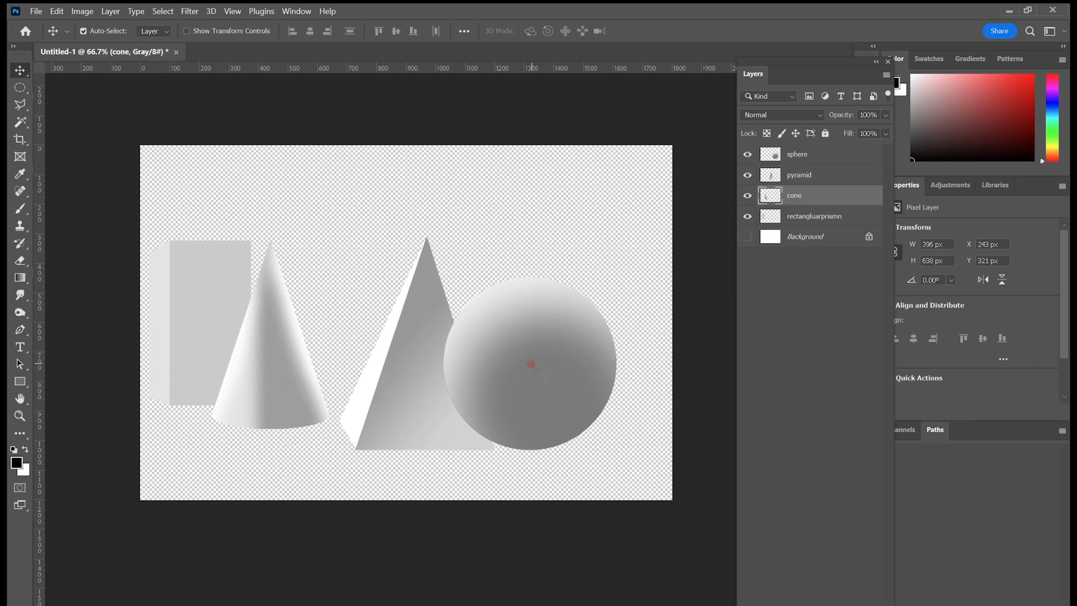
{"action": "left_click_drag", "start_coordinate": [529, 361], "coordinate": [536, 374]}
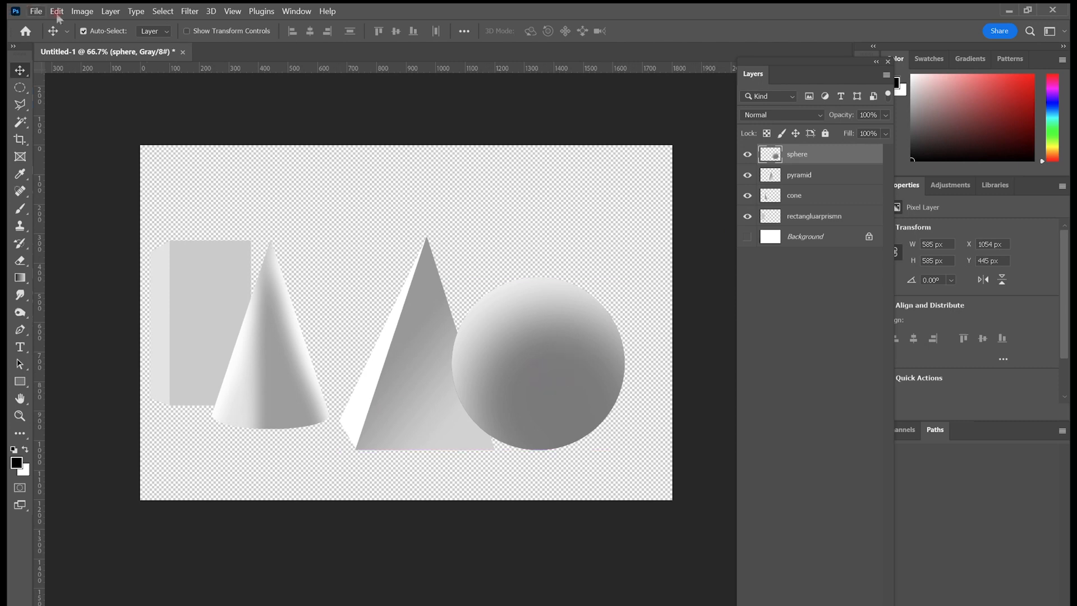
Step: Scale the sphere down proportionally to about 499 × 499 px
{"action": "left_click", "coordinate": [57, 12]}
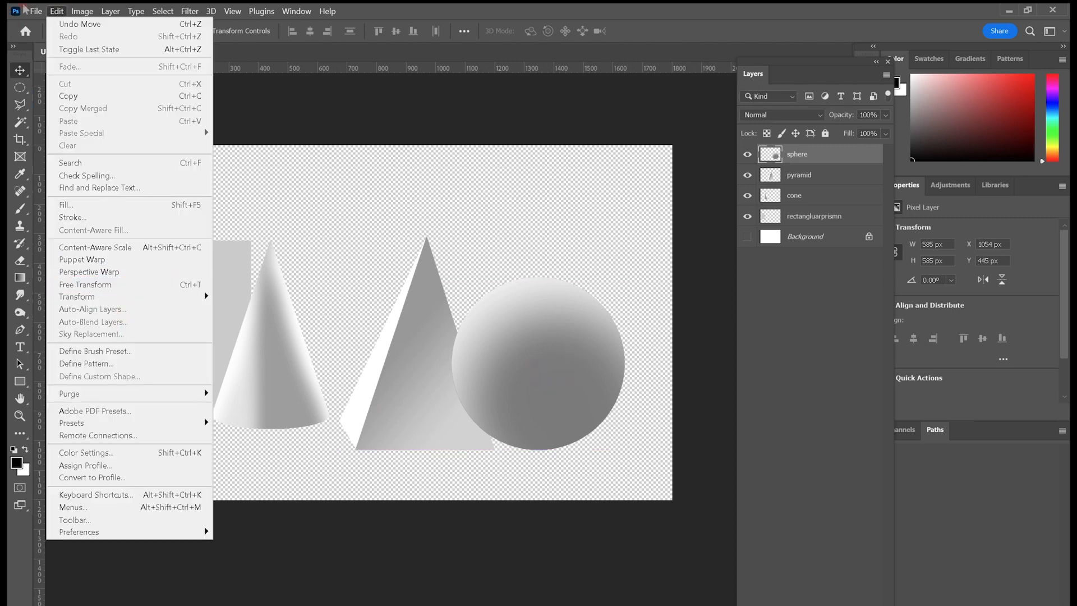
{"action": "mouse_move", "coordinate": [149, 298]}
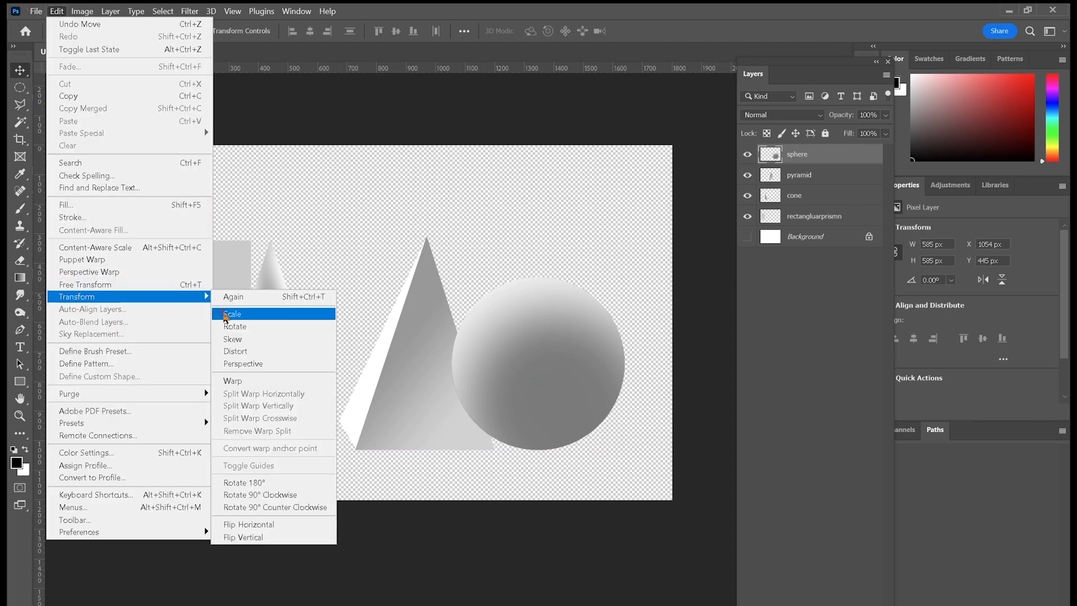
{"action": "left_click", "coordinate": [230, 314]}
{"action": "left_click_drag", "start_coordinate": [621, 277], "coordinate": [595, 295]}
{"action": "left_click", "coordinate": [20, 87]}
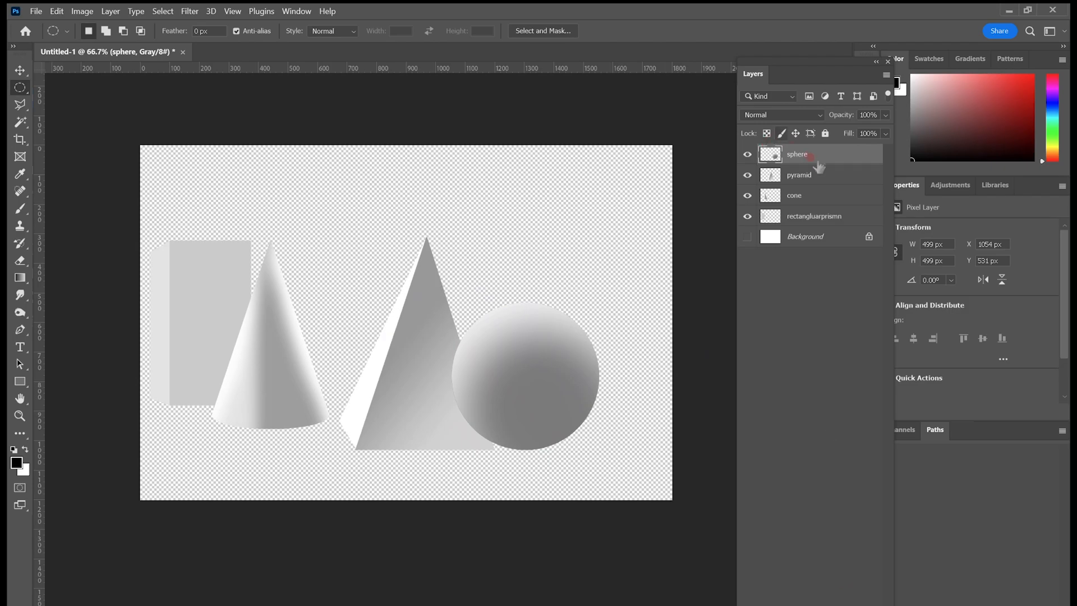
Step: Create a new layer above the sphere layer and name it cube
{"action": "left_click", "coordinate": [801, 154]}
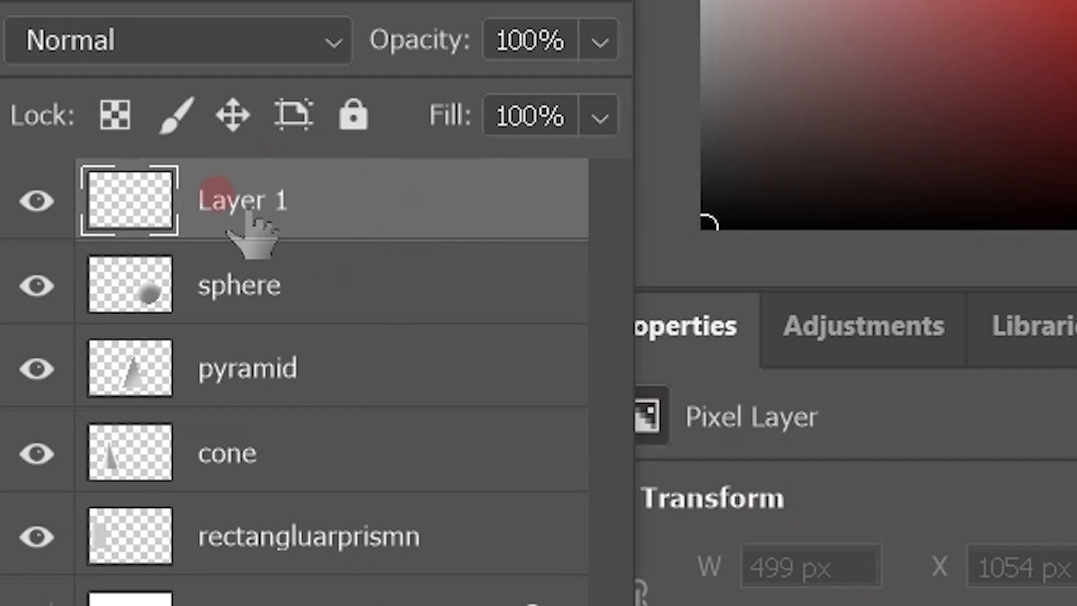
{"action": "double_click", "coordinate": [251, 210]}
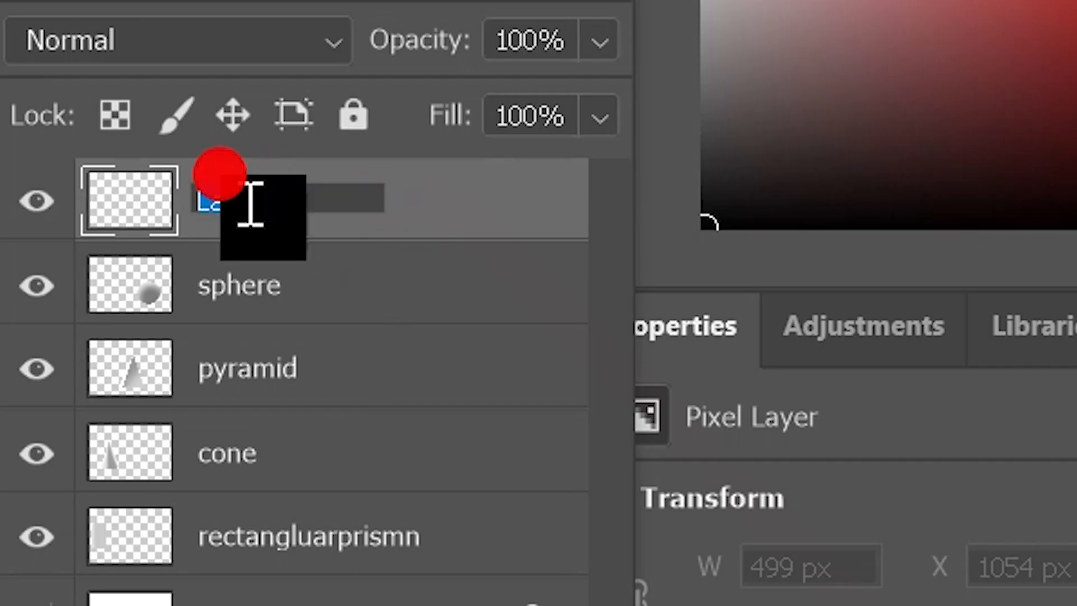
{"action": "type", "text": "cube"}
{"action": "key", "text": "Return"}
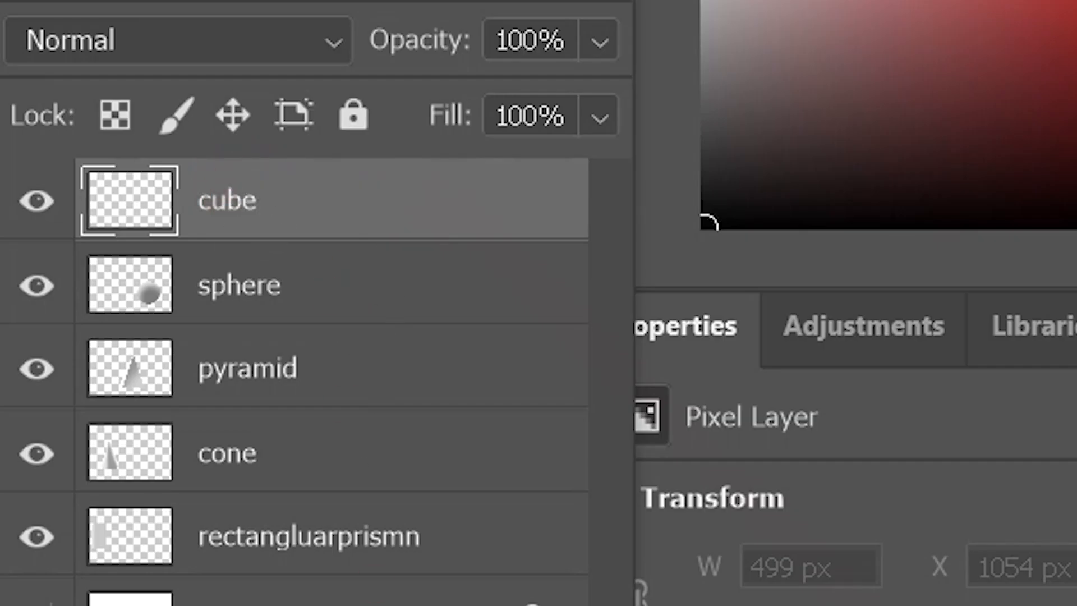
Step: Draw a square selection about 379 px wide over the sphere's lower right, fill it with white using the Paint Bucket, and deselect
{"action": "left_click_drag", "start_coordinate": [542, 345], "coordinate": [653, 464]}
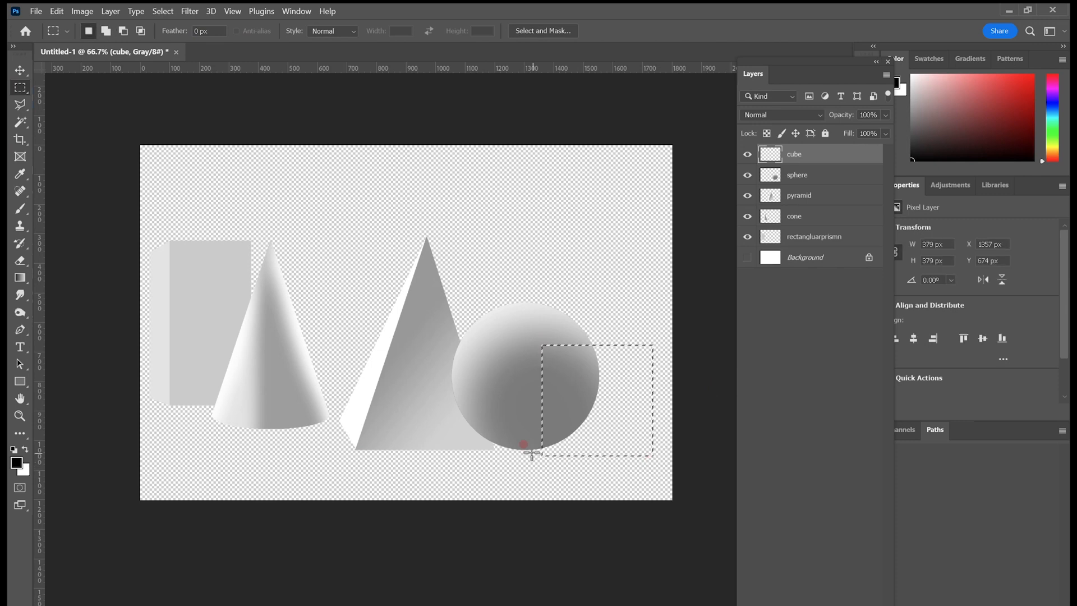
{"action": "left_click", "coordinate": [24, 449]}
{"action": "key", "text": "g"}
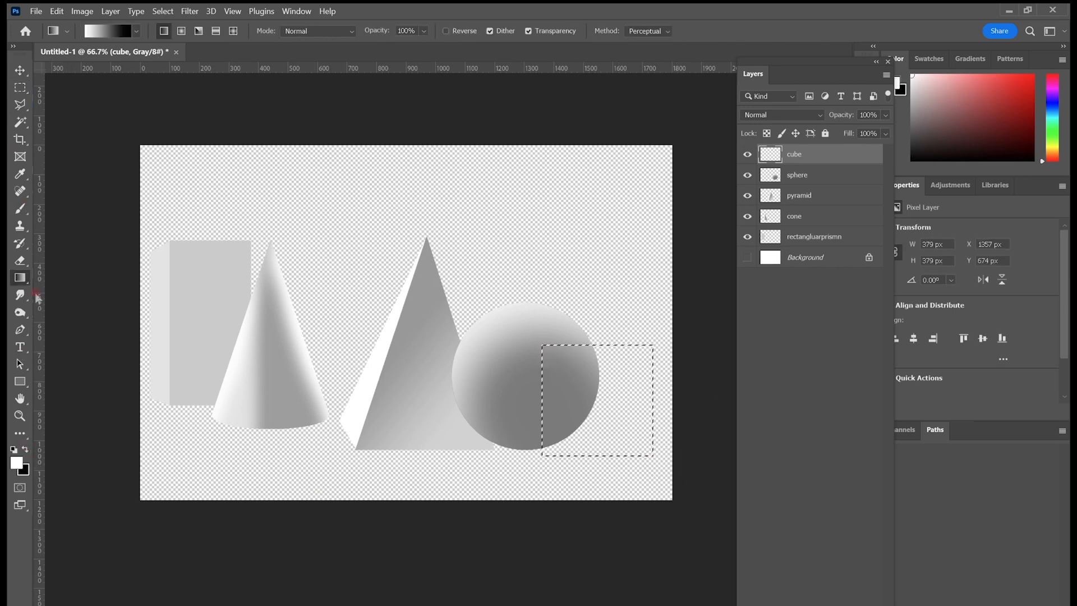
{"action": "left_click_drag", "start_coordinate": [21, 277], "coordinate": [84, 290]}
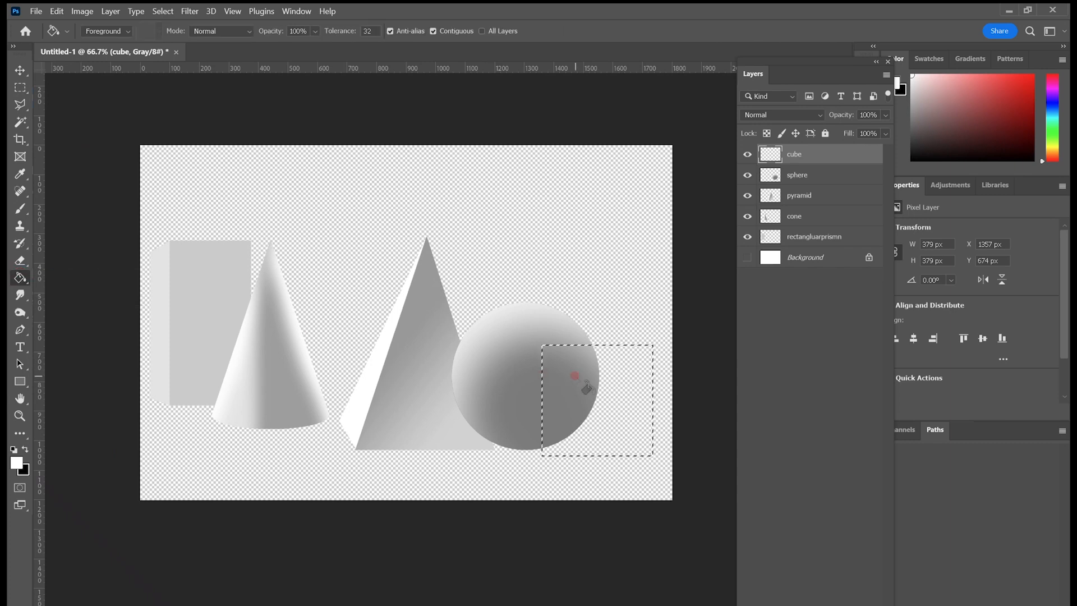
{"action": "key", "text": "m"}
{"action": "left_click", "coordinate": [395, 170]}
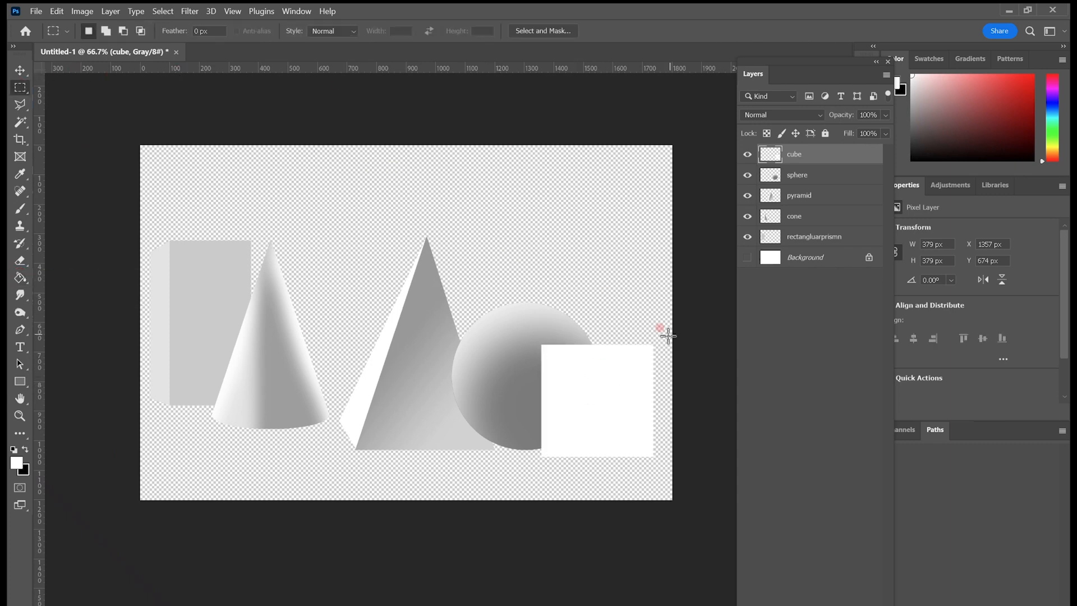
Step: Select the white square with the Magic Wand and create a new layer above the cube layer
{"action": "key", "text": "w"}
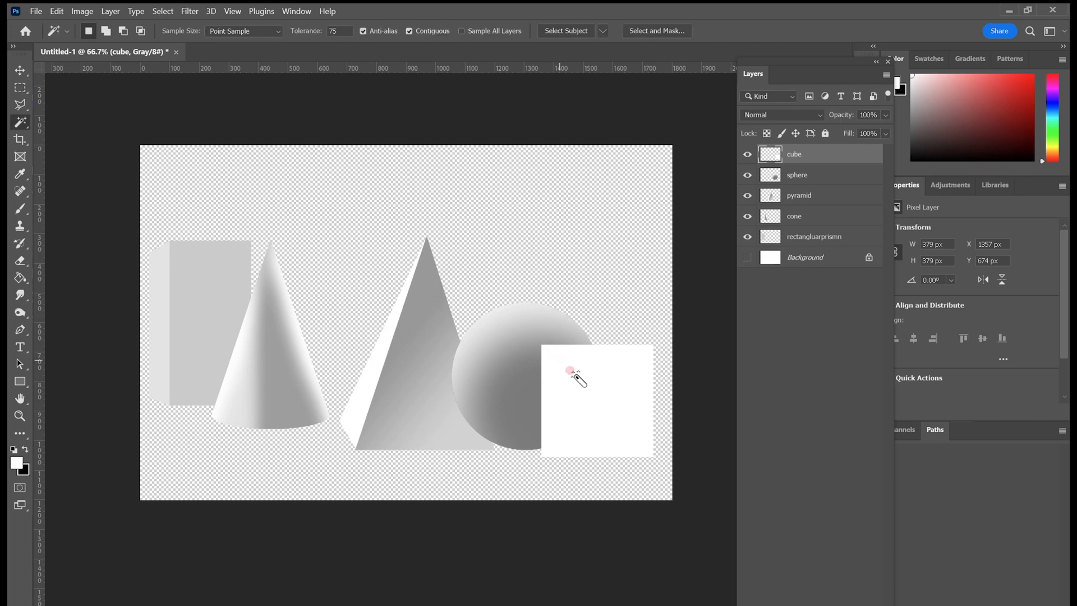
{"action": "left_click", "coordinate": [572, 372]}
{"action": "key", "text": "ctrl+j"}
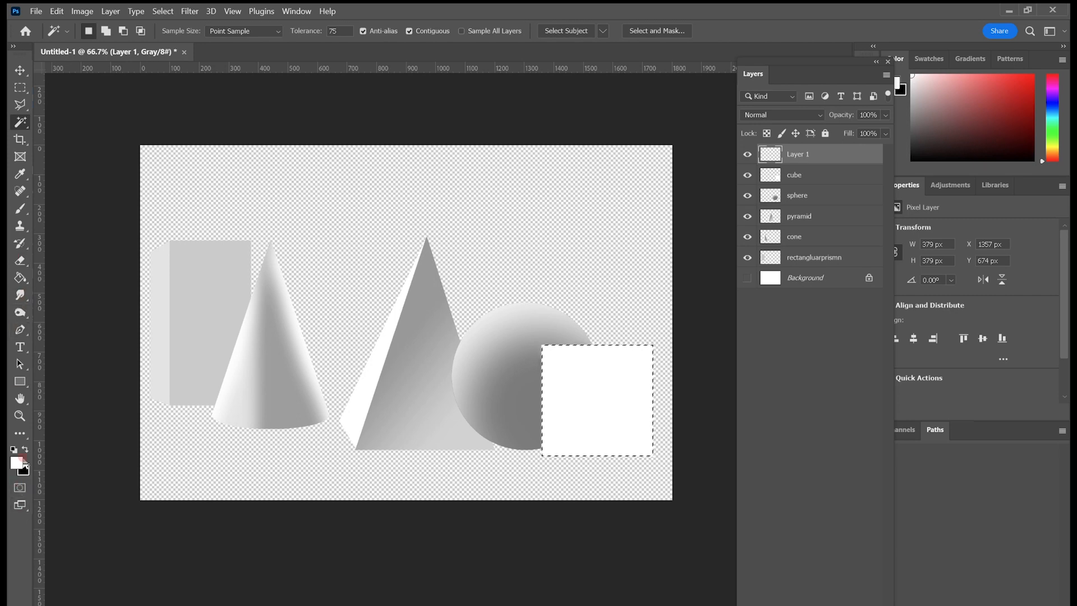
Step: Set the foreground to dark gray, choose the Gradient tool, and swap colors so black is the foreground
{"action": "left_click", "coordinate": [18, 461]}
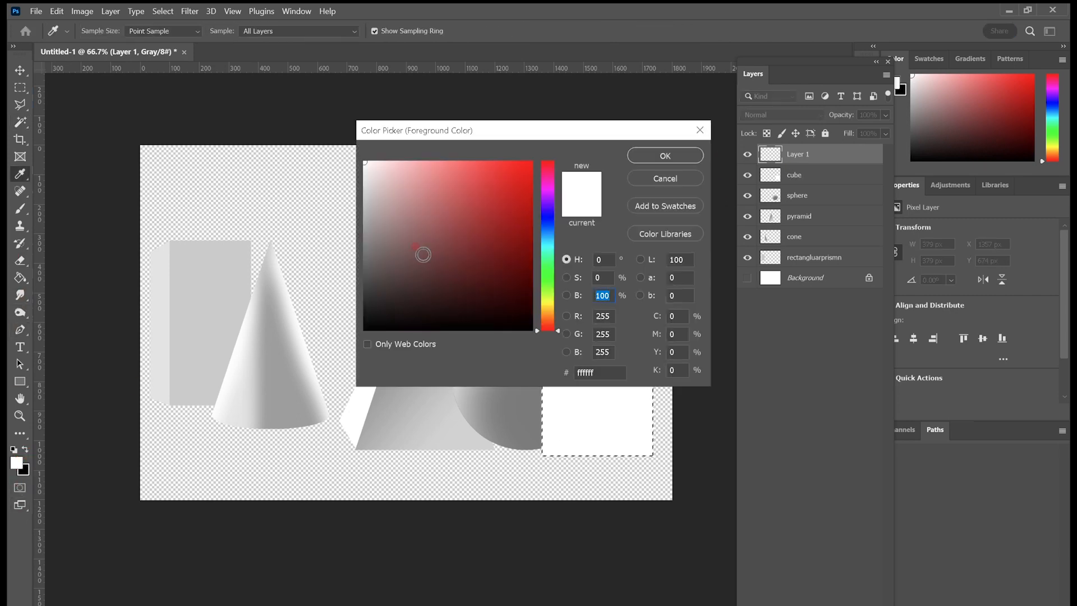
{"action": "left_click", "coordinate": [383, 296]}
{"action": "left_click", "coordinate": [648, 155]}
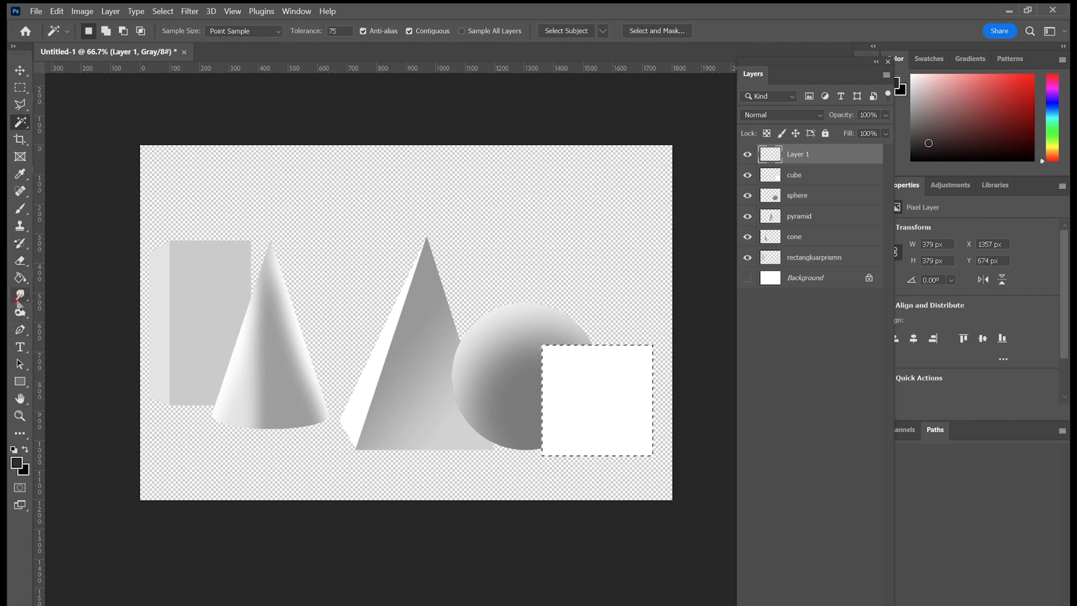
{"action": "left_click_drag", "start_coordinate": [20, 277], "coordinate": [68, 277]}
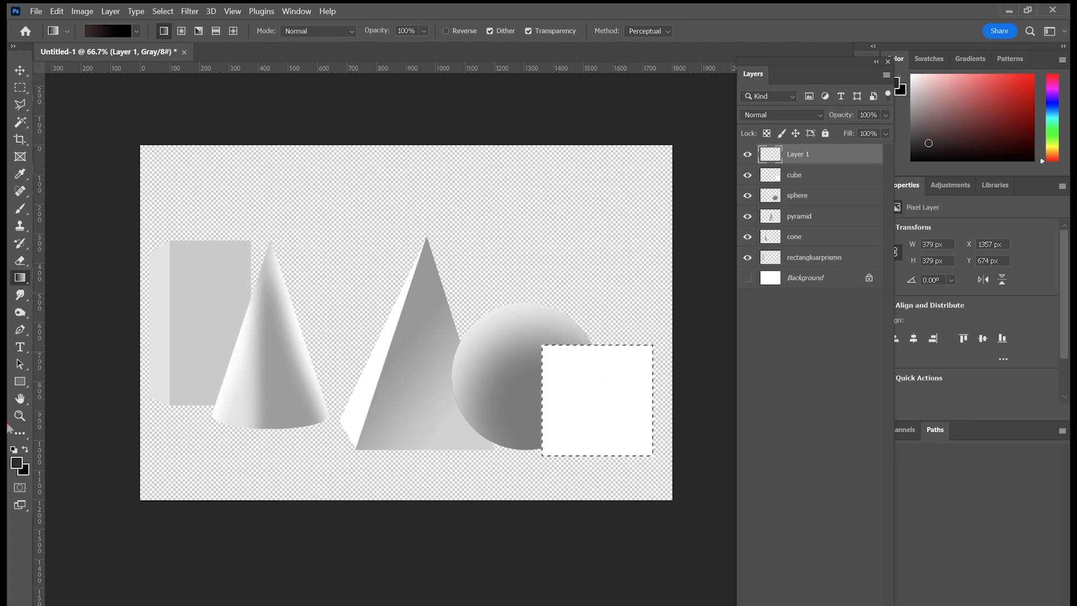
{"action": "left_click", "coordinate": [16, 449]}
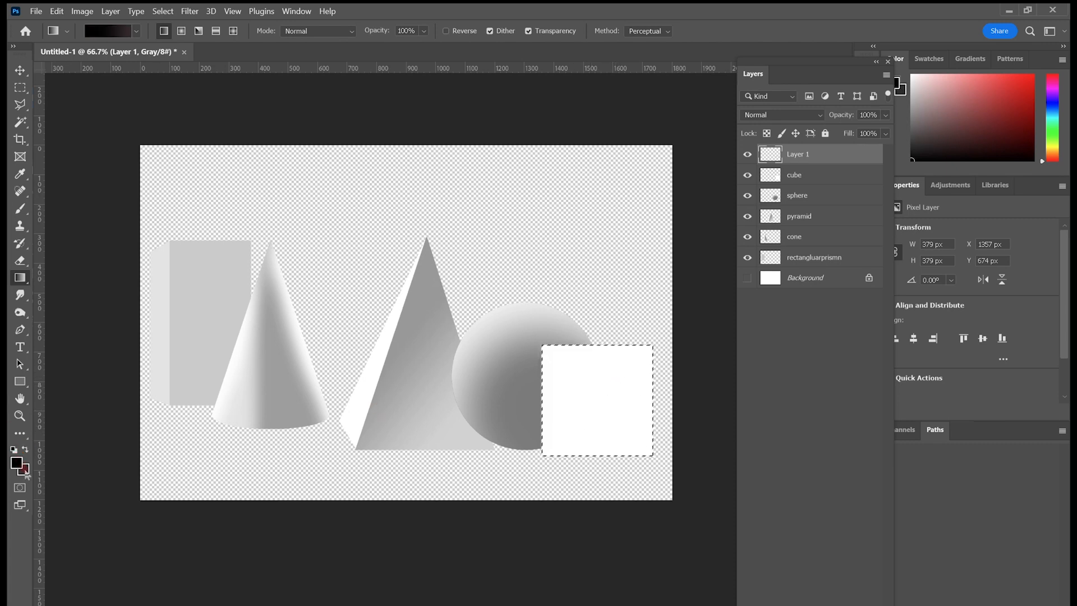
Step: Set the background to medium gray and fill the square selection with a diagonal linear gradient from black at lower left to gray
{"action": "left_click", "coordinate": [25, 471]}
{"action": "left_click", "coordinate": [401, 234]}
{"action": "left_click", "coordinate": [665, 155]}
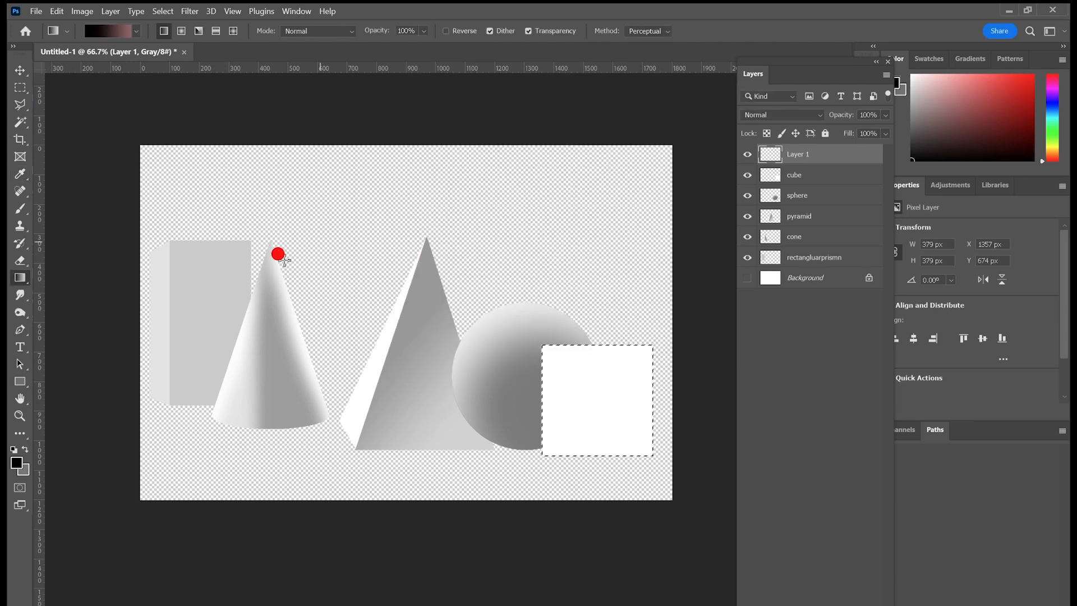
{"action": "left_click_drag", "start_coordinate": [625, 359], "coordinate": [629, 361]}
{"action": "left_click", "coordinate": [20, 89]}
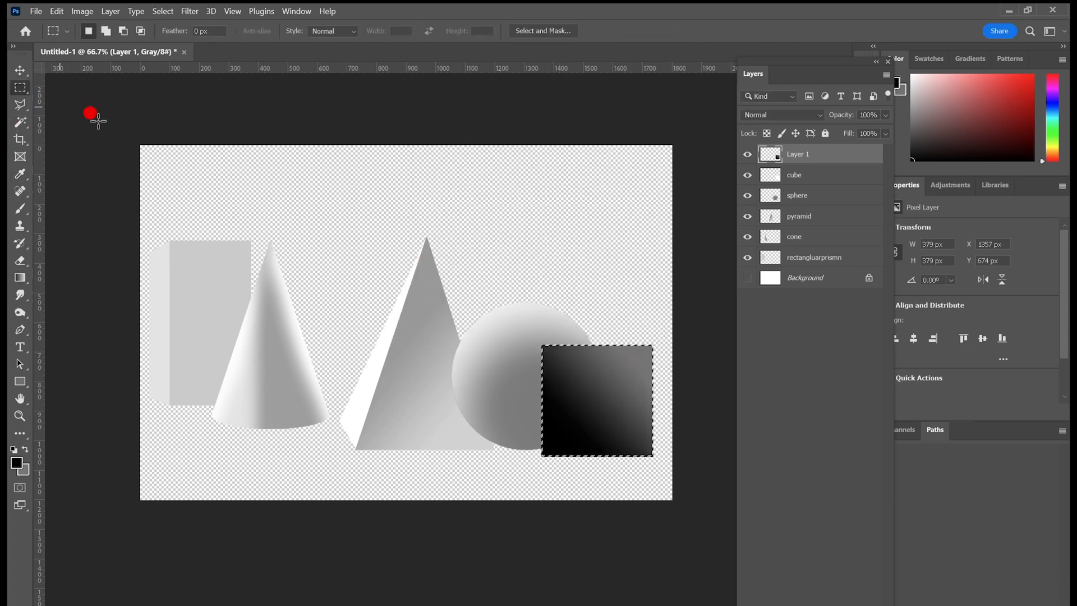
Step: Deselect the black gradient square, lower Layer 1's opacity to 73%, and merge it down into the cube layer
{"action": "left_click", "coordinate": [597, 242]}
{"action": "left_click", "coordinate": [885, 115]}
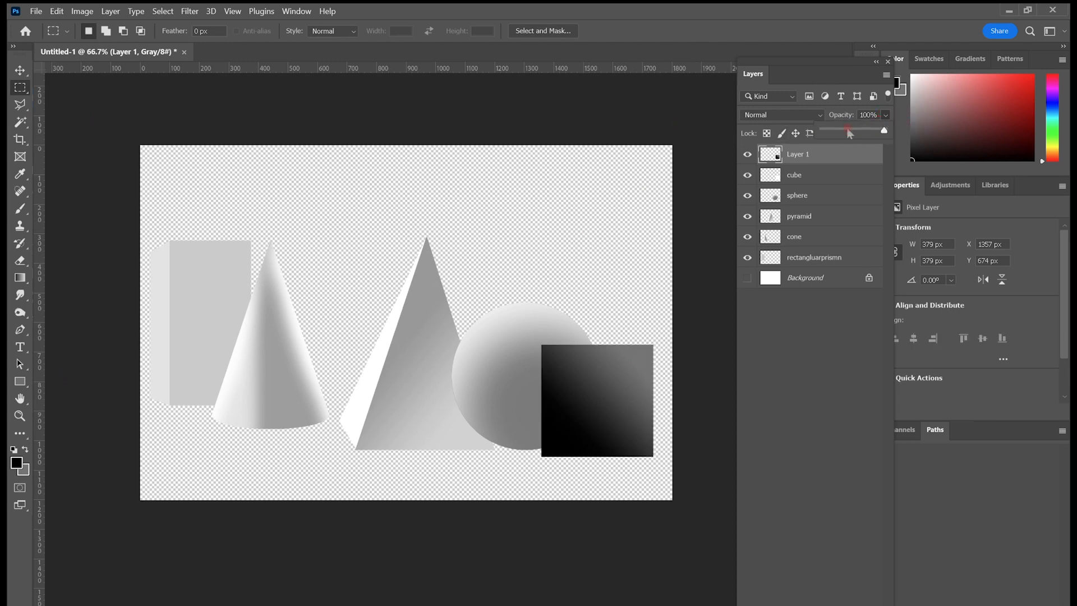
{"action": "left_click", "coordinate": [847, 128]}
{"action": "left_click_drag", "start_coordinate": [862, 136], "coordinate": [868, 131]}
{"action": "left_click", "coordinate": [887, 79]}
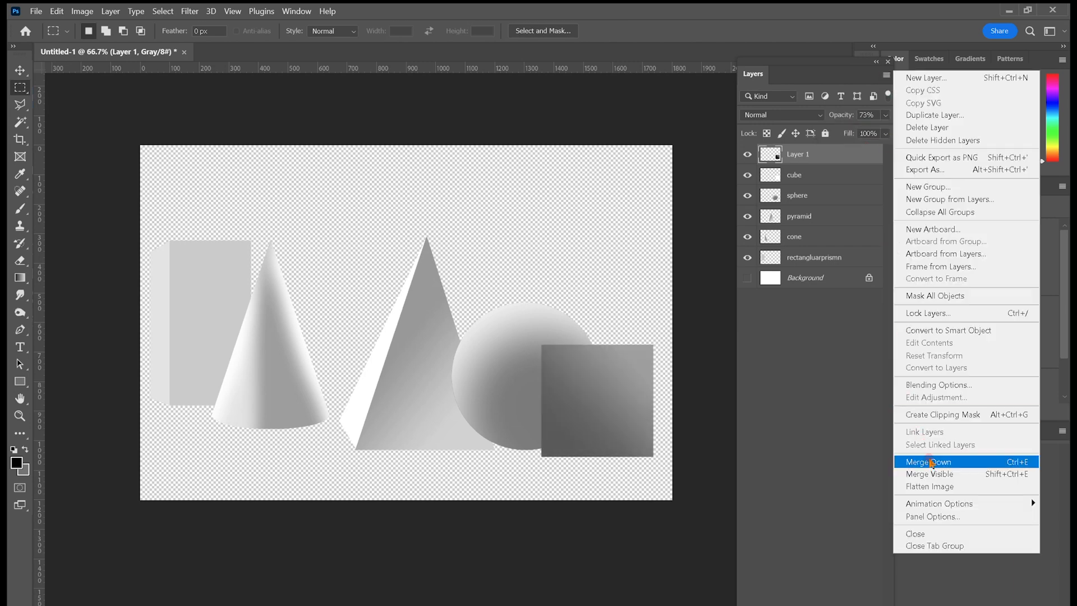
{"action": "left_click", "coordinate": [926, 454]}
Step: Outline the cube's slanted left side face with the Polygonal Lasso, about 127 px wide and 379 px high
{"action": "key", "text": "l"}
{"action": "left_click", "coordinate": [542, 346]}
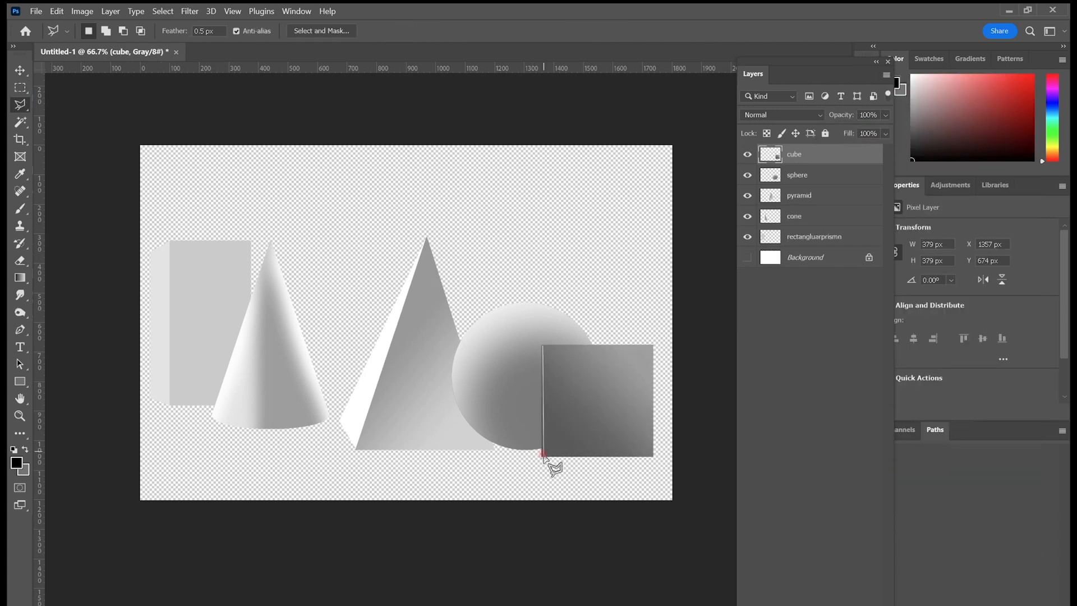
{"action": "left_click", "coordinate": [542, 456]}
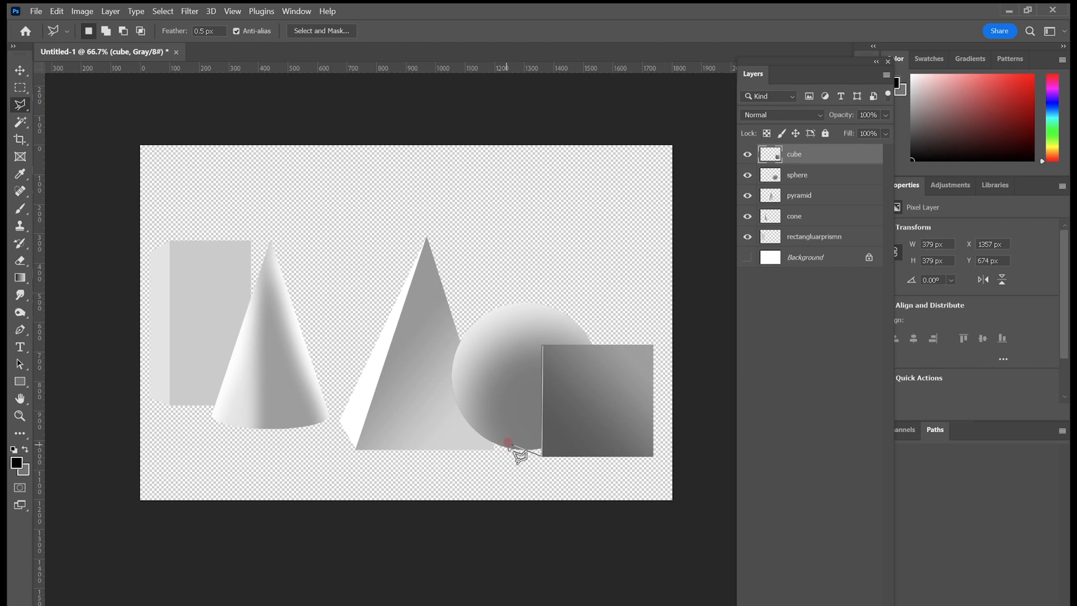
{"action": "left_click", "coordinate": [506, 445]}
{"action": "left_click", "coordinate": [541, 344]}
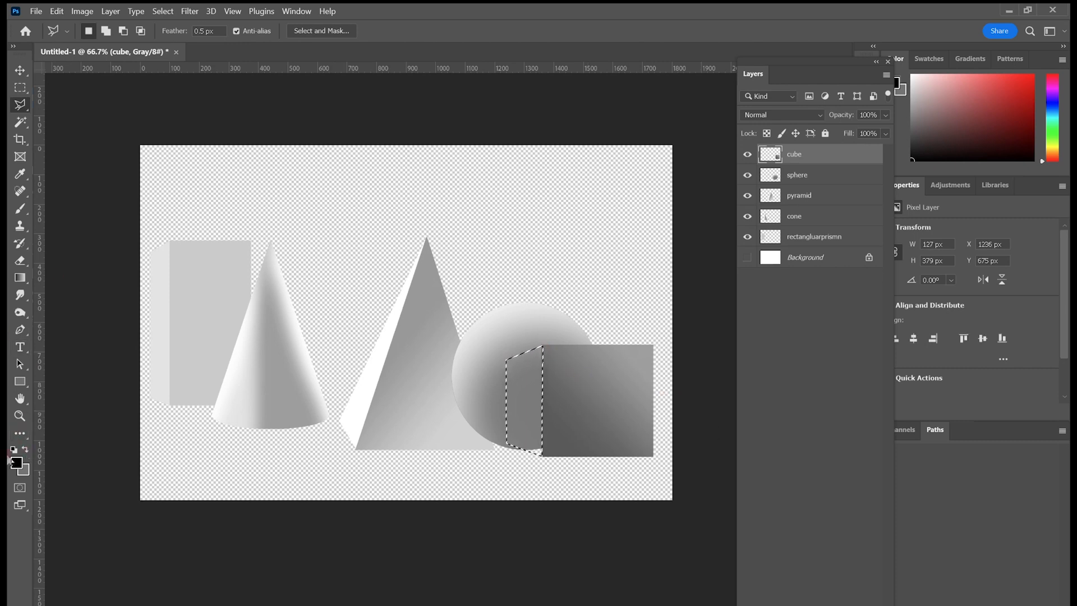
Step: Fill the selected side face with white using the Paint Bucket
{"action": "left_click", "coordinate": [26, 453]}
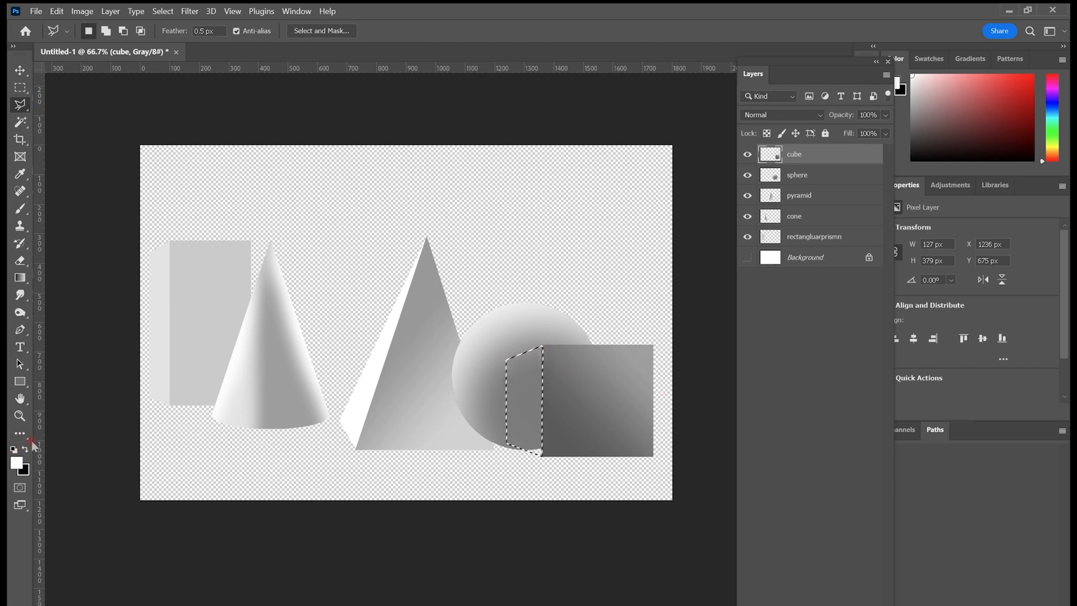
{"action": "left_click", "coordinate": [20, 277]}
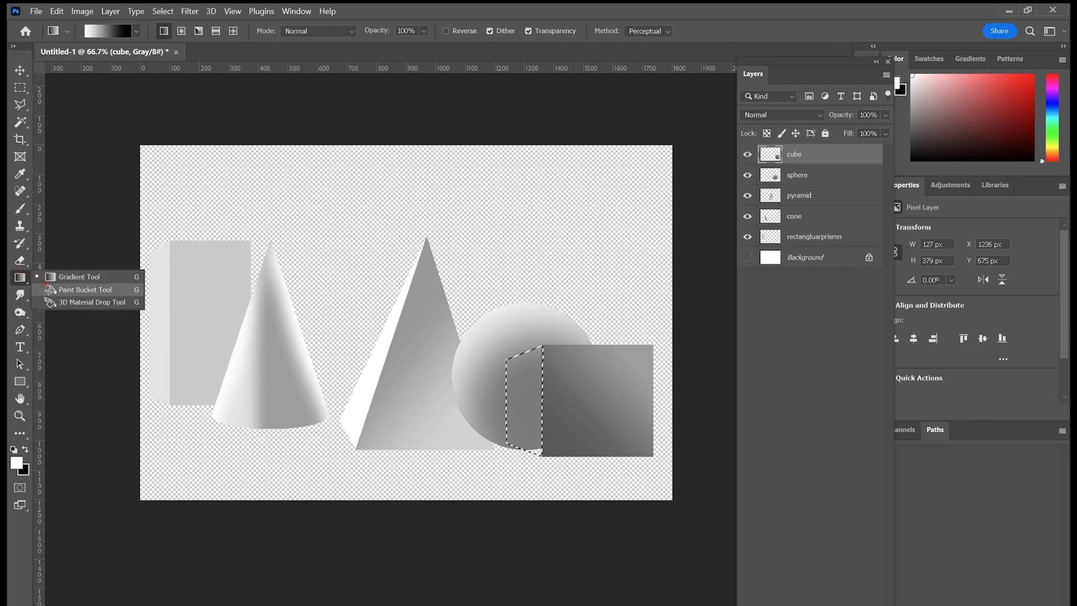
{"action": "left_click", "coordinate": [55, 278]}
{"action": "key", "text": "shift+g"}
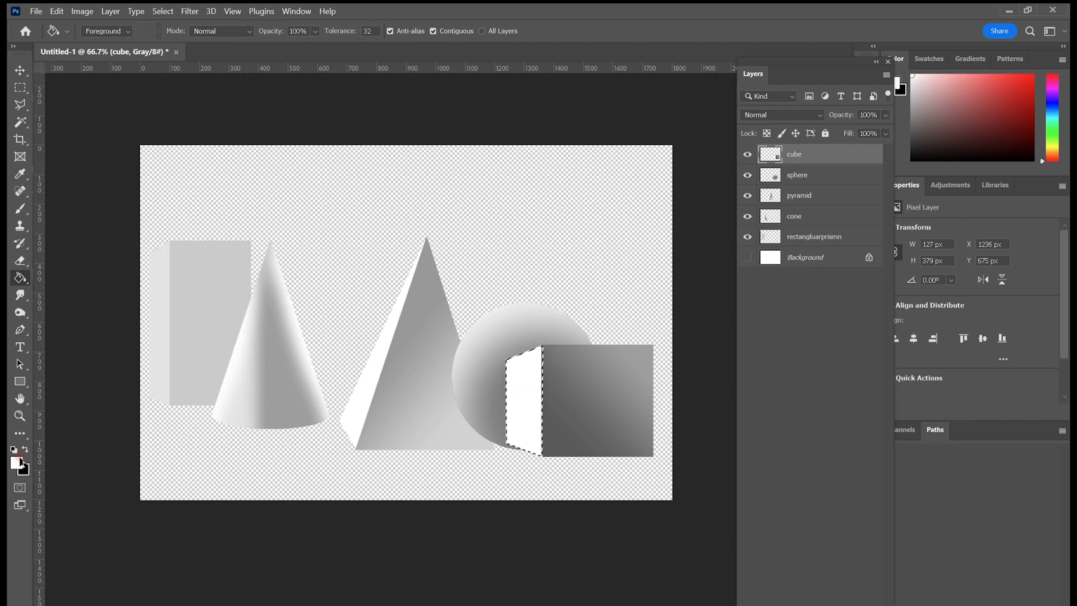
Step: Shade the white side face with a vertical medium gray stroke using a soft 90 px brush
{"action": "left_click", "coordinate": [943, 114]}
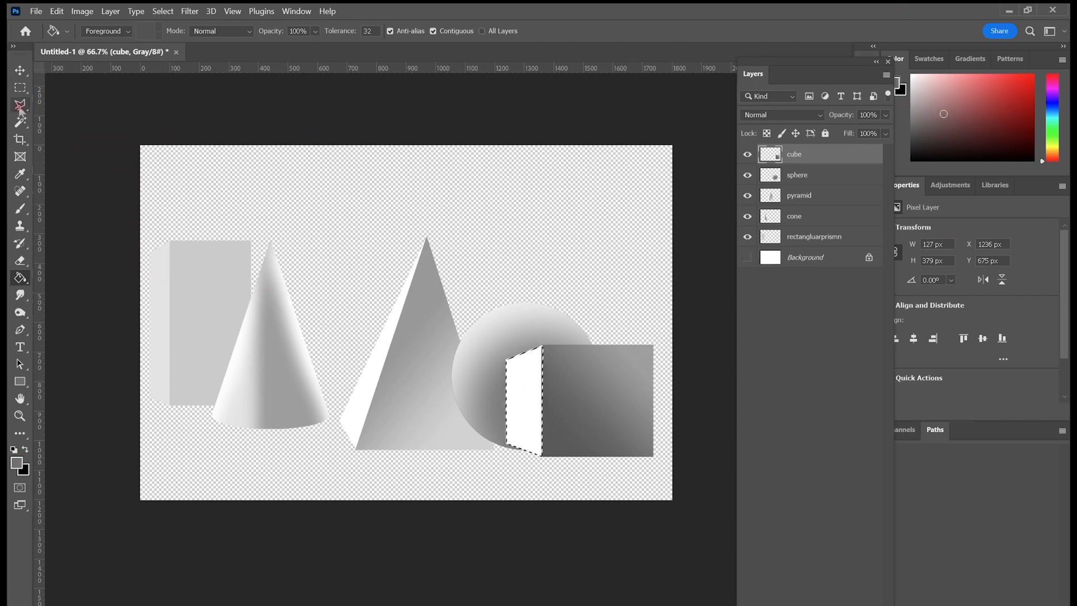
{"action": "left_click", "coordinate": [18, 209]}
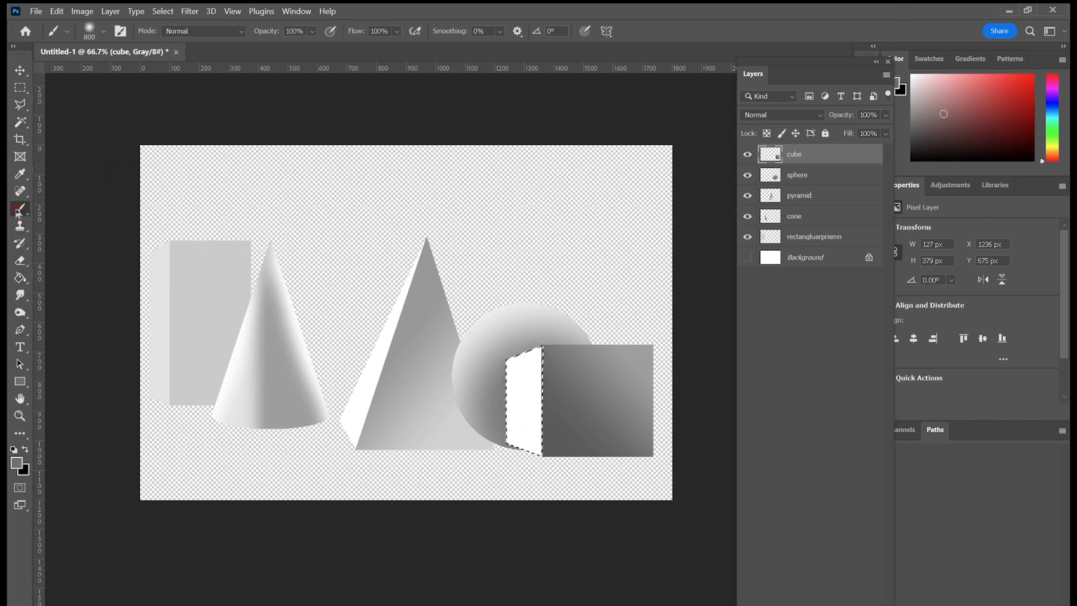
{"action": "key", "text": "bracketleft"}
{"action": "key", "text": "bracketleft"}
{"action": "key", "text": "bracketleft"}
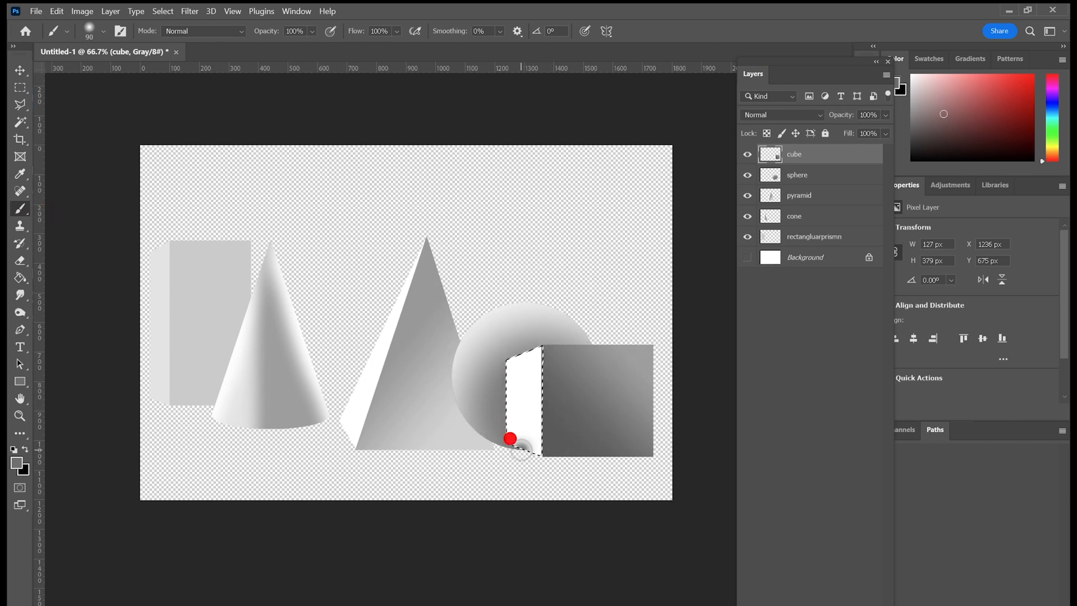
{"action": "left_click_drag", "start_coordinate": [510, 438], "coordinate": [509, 305]}
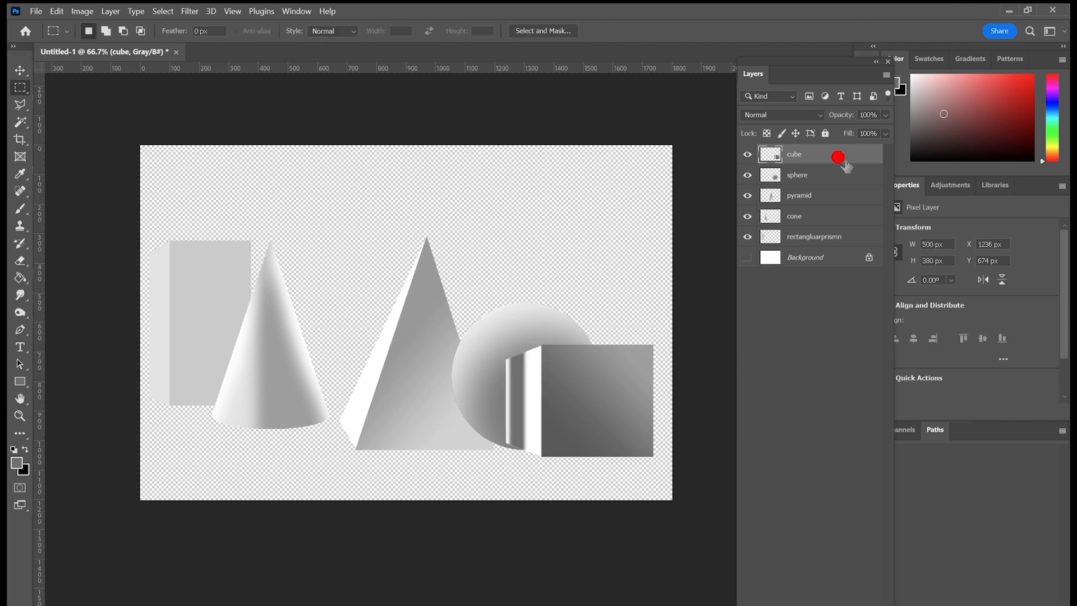
Step: Move the cube layer below the sphere layer, scale the cube to about 79.29%, and shift it to the right
{"action": "left_click_drag", "start_coordinate": [846, 162], "coordinate": [858, 197]}
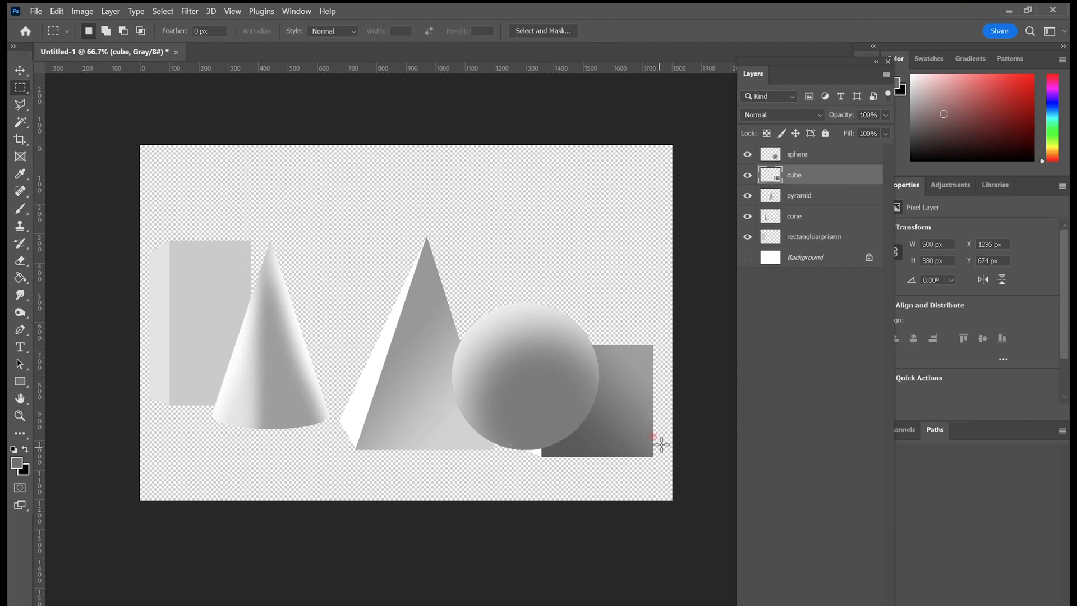
{"action": "left_click", "coordinate": [57, 12]}
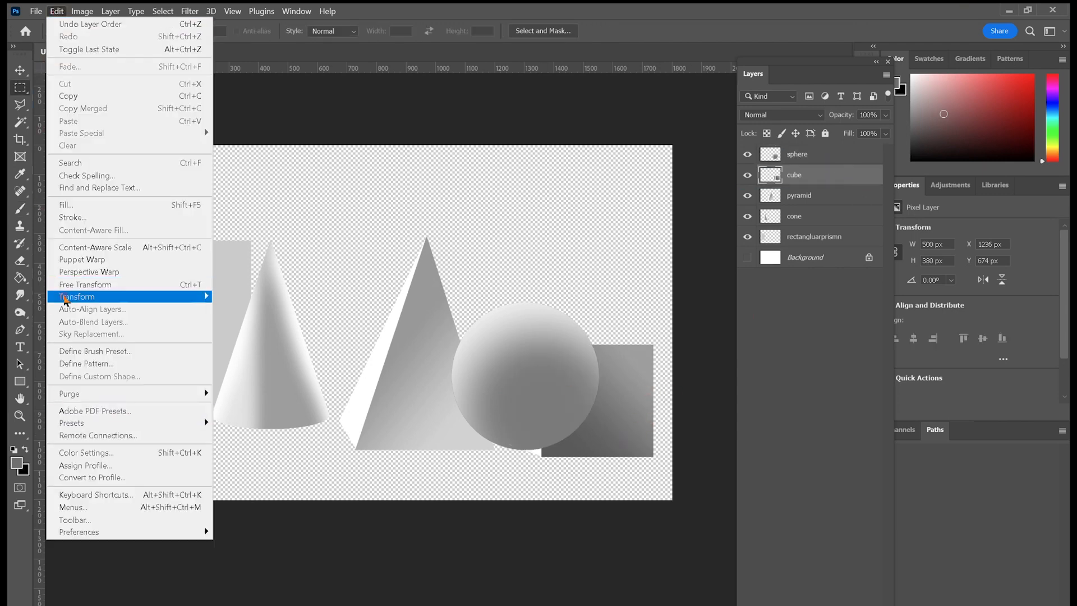
{"action": "mouse_move", "coordinate": [191, 300]}
{"action": "left_click", "coordinate": [233, 310]}
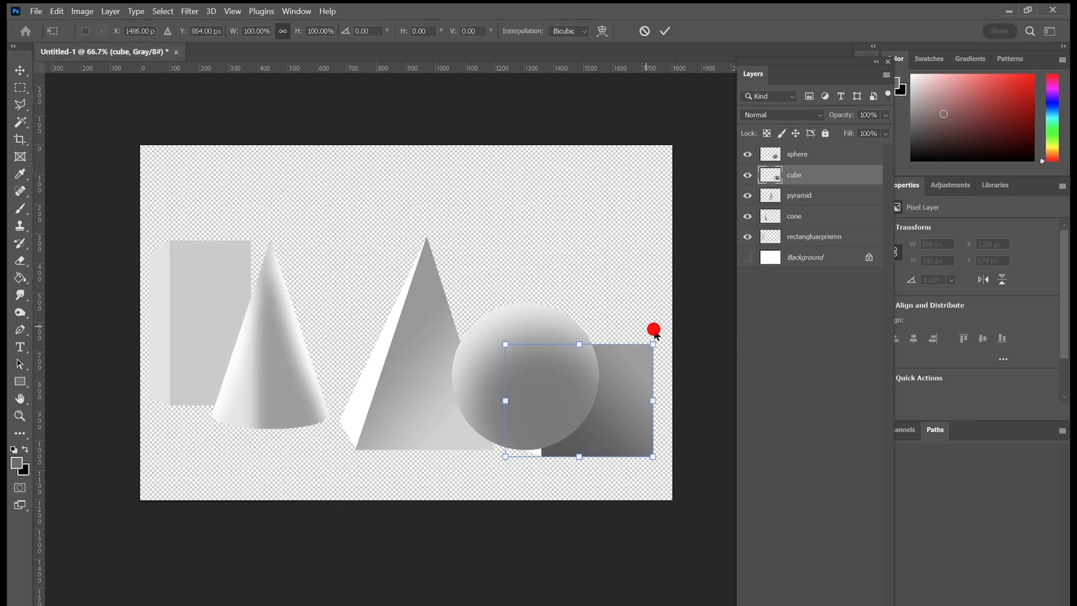
{"action": "left_click_drag", "start_coordinate": [647, 337], "coordinate": [621, 372]}
{"action": "left_click_drag", "start_coordinate": [579, 427], "coordinate": [634, 425]}
{"action": "left_click", "coordinate": [20, 87]}
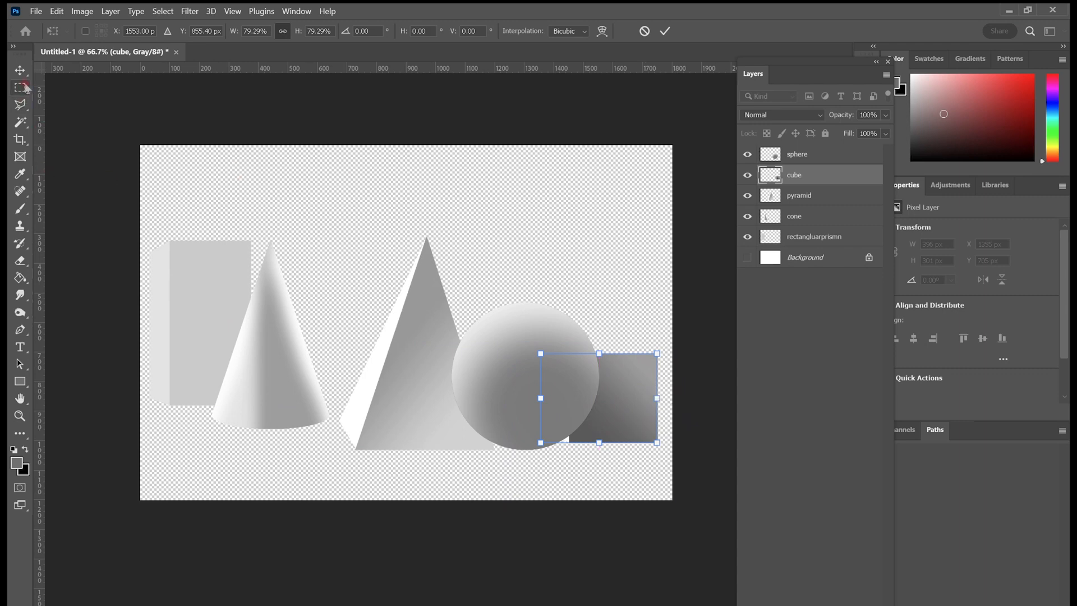
Step: Select the layers from the rectangular prism up to the cube together
{"action": "left_click", "coordinate": [813, 225]}
{"action": "left_click", "coordinate": [817, 238]}
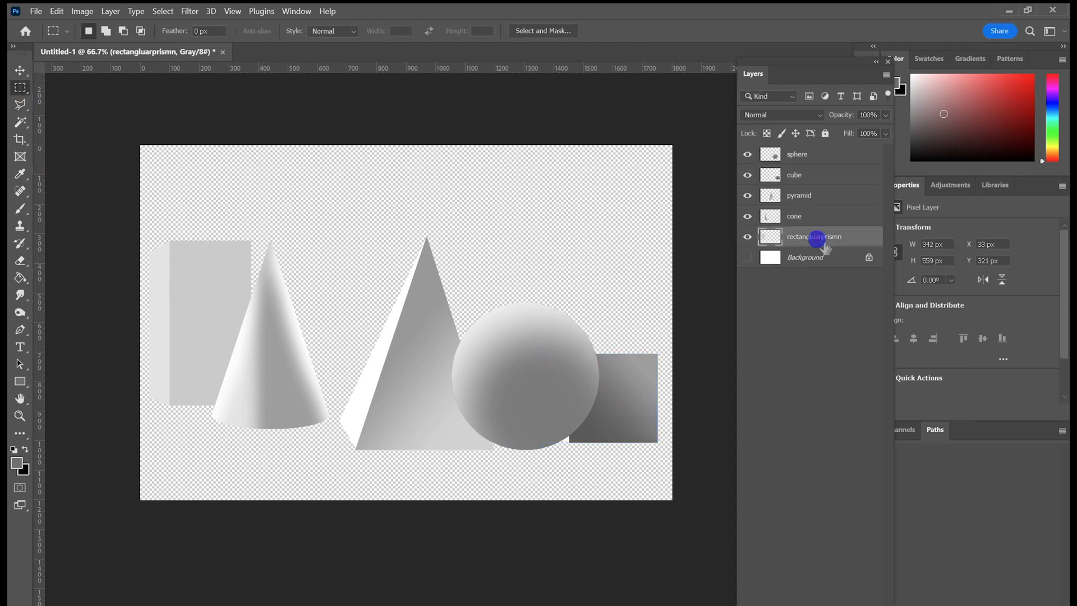
{"action": "left_click", "coordinate": [817, 176], "text": "shift"}
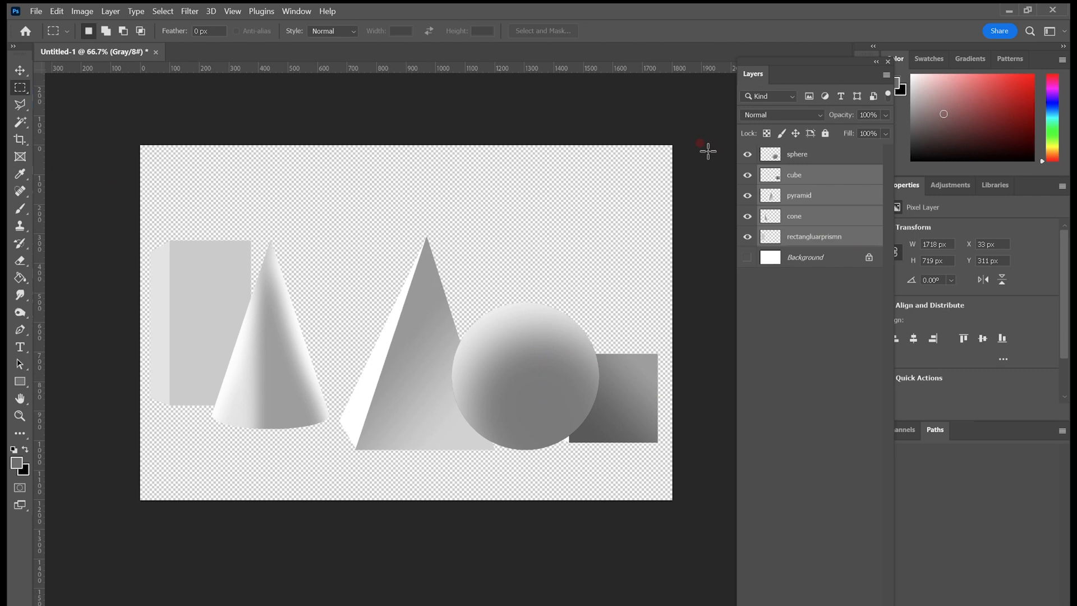
{"action": "left_click", "coordinate": [58, 10]}
{"action": "mouse_move", "coordinate": [169, 298]}
{"action": "left_click", "coordinate": [241, 314]}
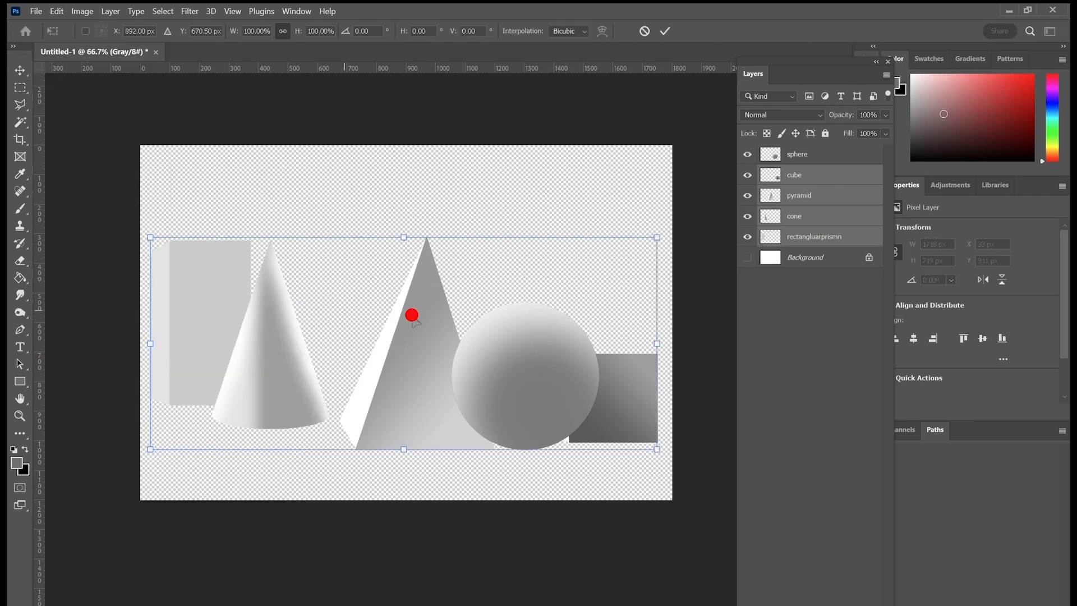
{"action": "mouse_move", "coordinate": [669, 240]}
{"action": "left_mouse_down"}
{"action": "mouse_move", "coordinate": [600, 259]}
{"action": "mouse_move", "coordinate": [617, 269]}
{"action": "mouse_move", "coordinate": [657, 238]}
{"action": "left_mouse_up"}
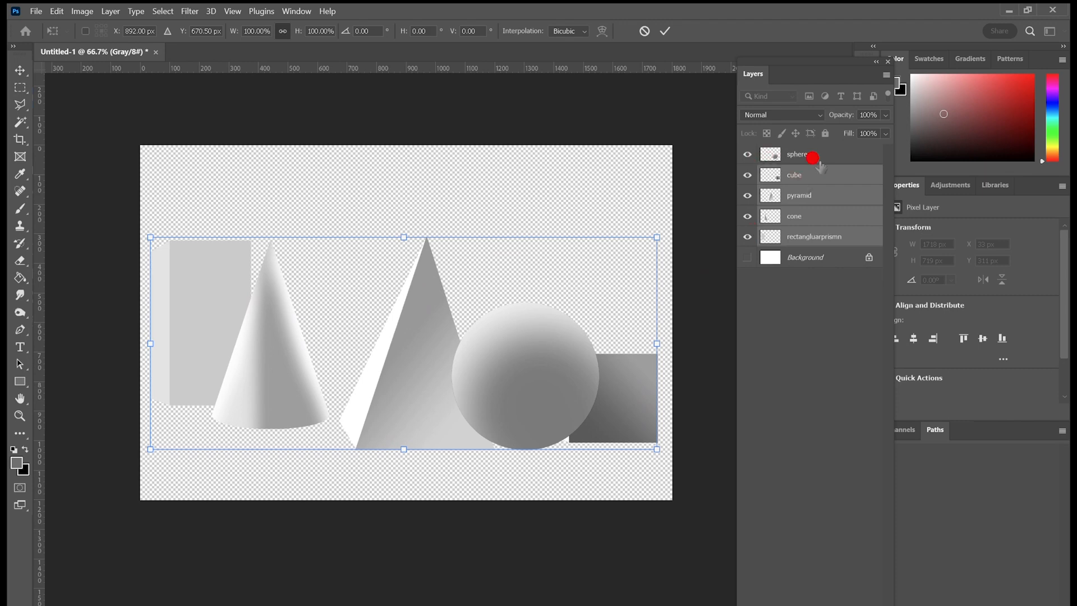
Step: Place the sphere layer below the cube and scale the sphere, pyramid, cone and prism layers down together from their upper right corner
{"action": "left_click_drag", "start_coordinate": [818, 162], "coordinate": [822, 185]}
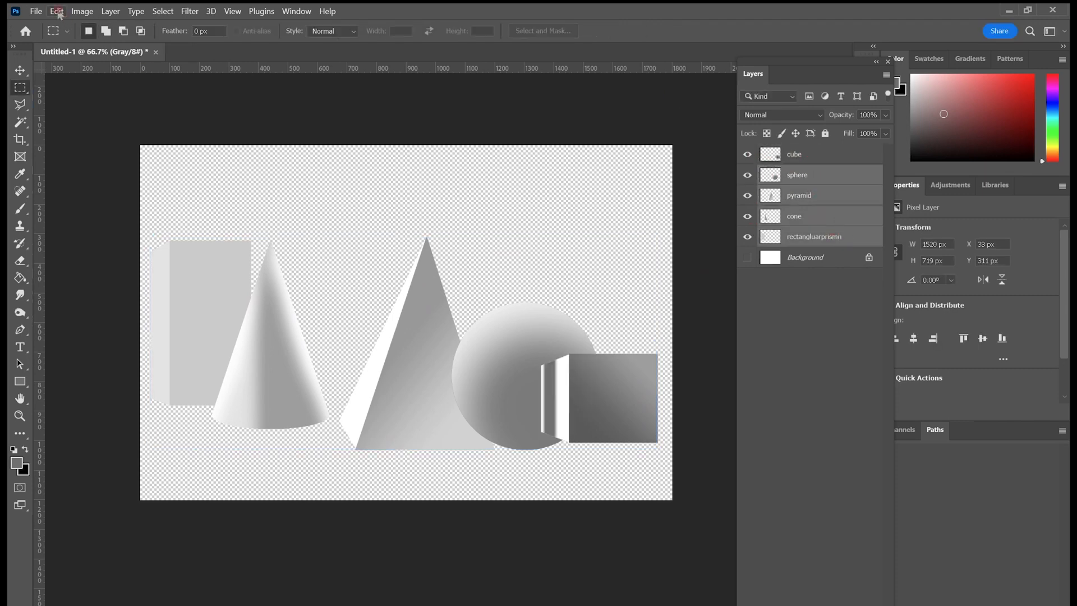
{"action": "left_click", "coordinate": [57, 12]}
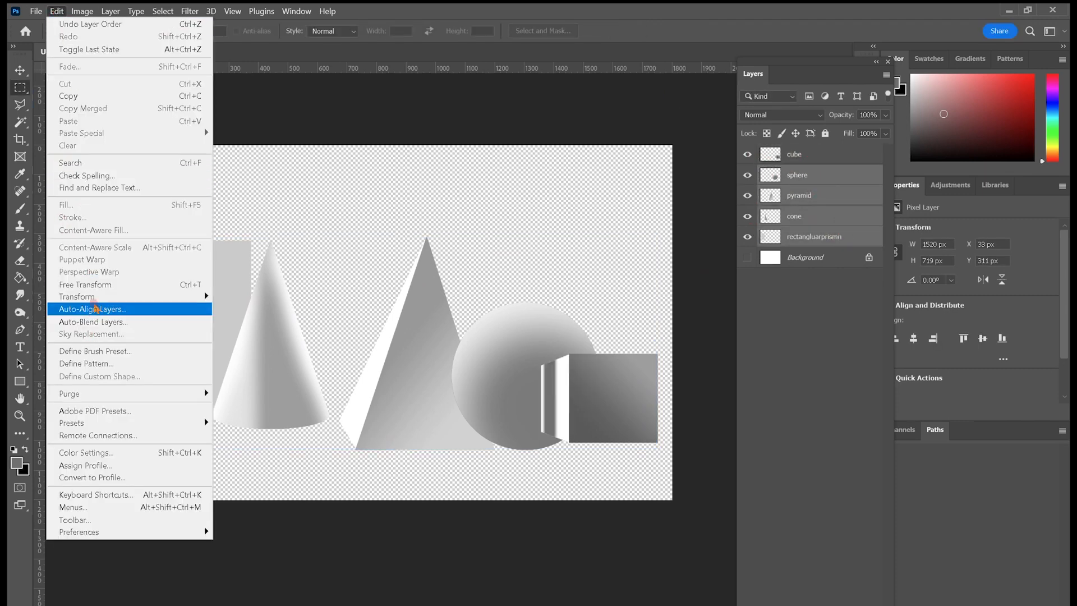
{"action": "mouse_move", "coordinate": [79, 295]}
{"action": "left_click", "coordinate": [224, 309]}
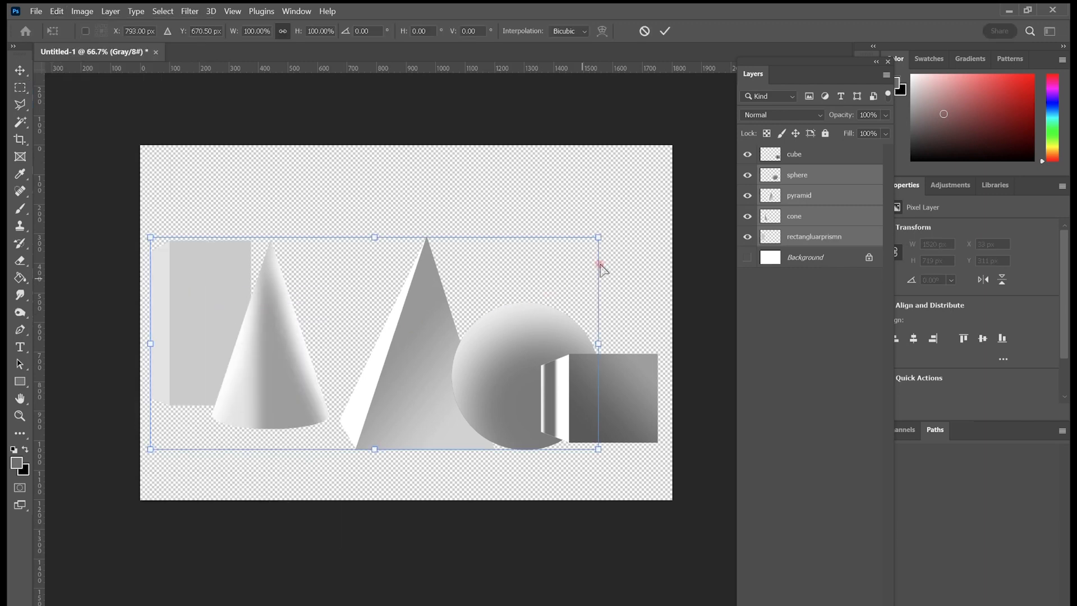
{"action": "left_click_drag", "start_coordinate": [599, 235], "coordinate": [556, 260]}
{"action": "key", "text": "Return"}
{"action": "key", "text": "m"}
Step: Move the sphere layer above the cube layer and shift the cube slightly right to X 1375 px, Y 704 px
{"action": "left_click", "coordinate": [808, 174]}
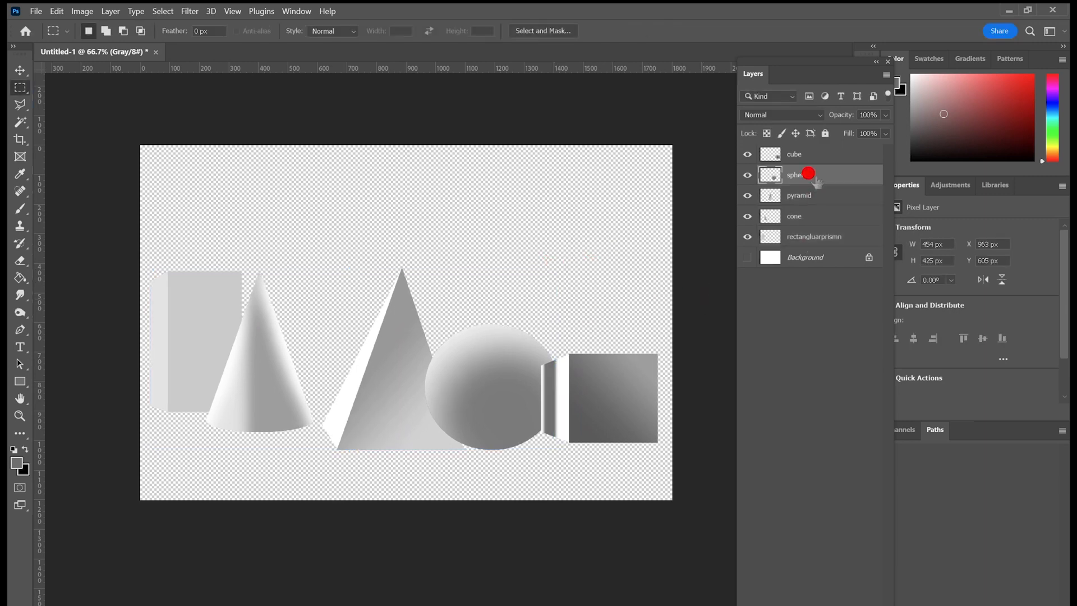
{"action": "mouse_move", "coordinate": [829, 173]}
{"action": "left_mouse_down"}
{"action": "mouse_move", "coordinate": [824, 145]}
{"action": "mouse_move", "coordinate": [830, 155]}
{"action": "left_mouse_up"}
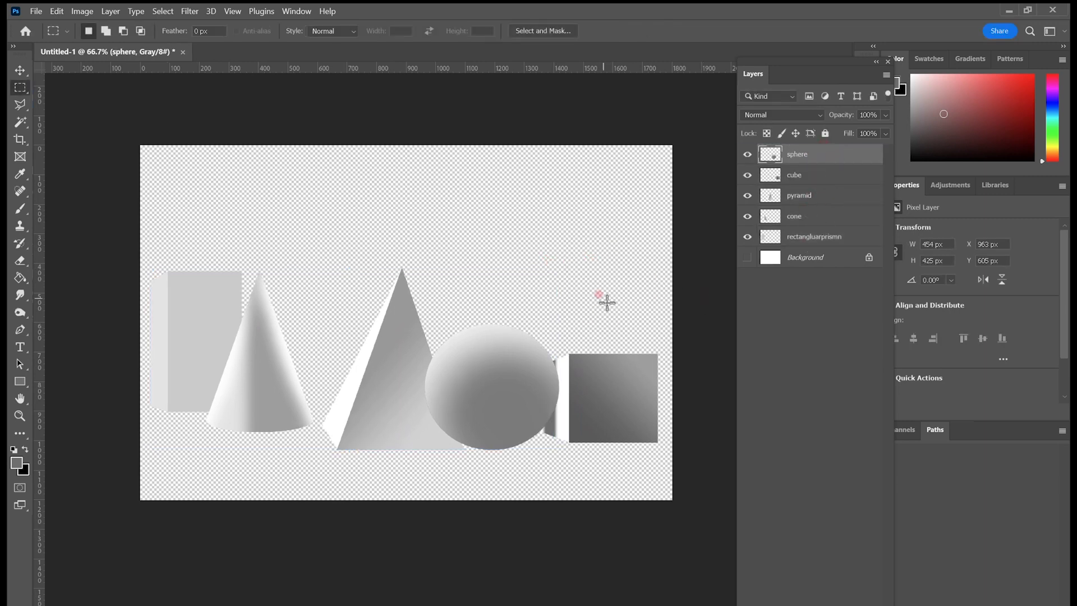
{"action": "left_click", "coordinate": [20, 70]}
{"action": "left_click_drag", "start_coordinate": [606, 395], "coordinate": [615, 397]}
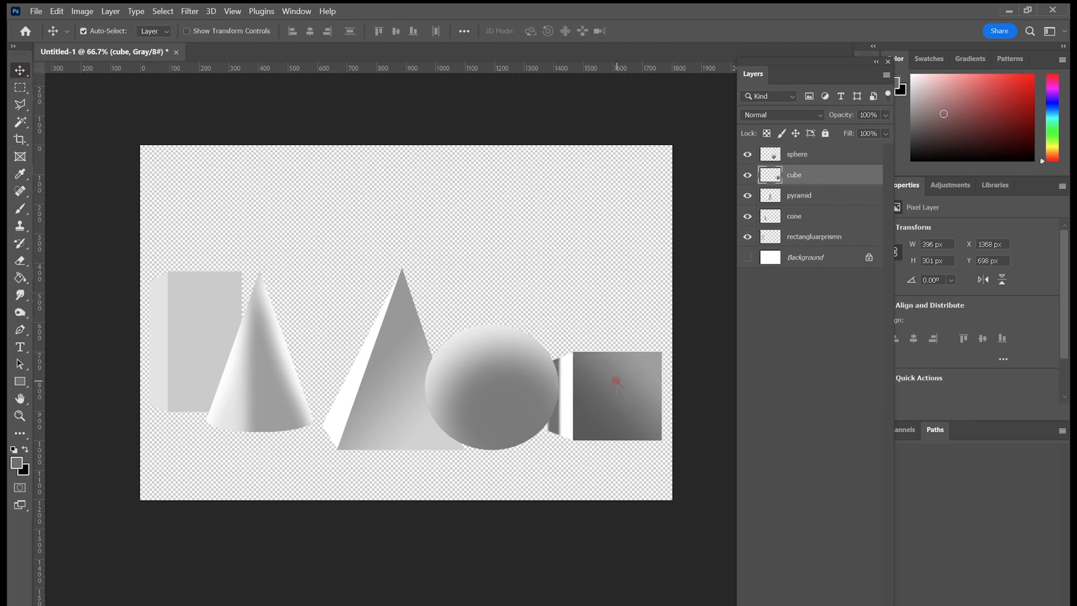
{"action": "key", "text": "Right"}
{"action": "key", "text": "Right"}
{"action": "key", "text": "Right"}
{"action": "key", "text": "Right"}
{"action": "key", "text": "Right"}
{"action": "key", "text": "Right"}
{"action": "key", "text": "Right"}
{"action": "key", "text": "Down"}
{"action": "key", "text": "Down"}
{"action": "key", "text": "Down"}
{"action": "key", "text": "Down"}
{"action": "key", "text": "Down"}
{"action": "key", "text": "Down"}
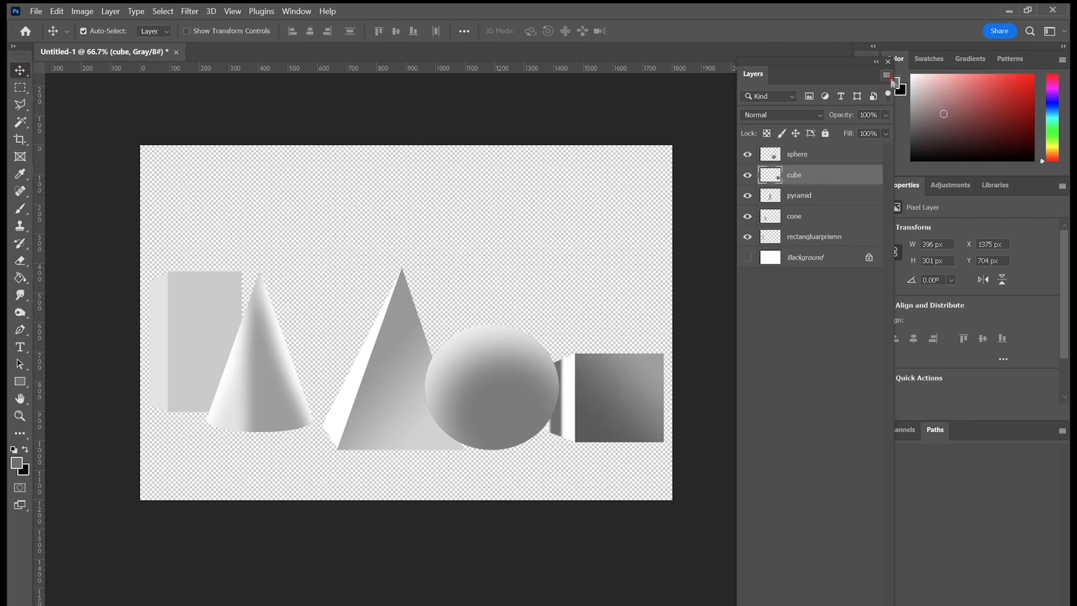
Step: Merge the visible shape layers into one and place a new empty layer beneath it
{"action": "left_click", "coordinate": [887, 77]}
{"action": "left_click", "coordinate": [948, 477]}
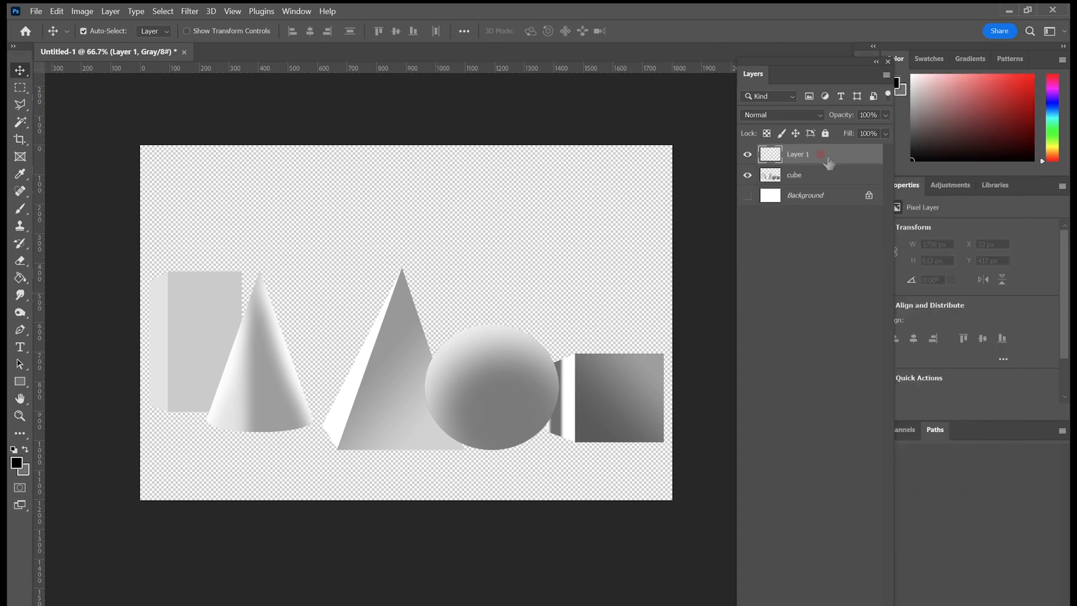
{"action": "left_click_drag", "start_coordinate": [827, 162], "coordinate": [839, 189]}
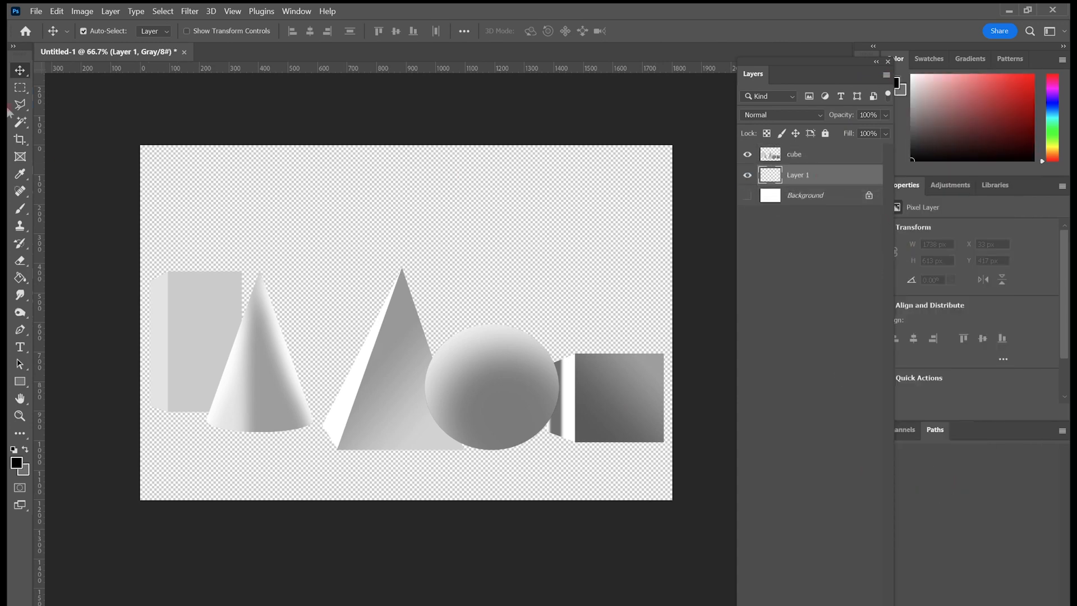
Step: Outline the shapes' cast shadows with the Polygonal Lasso, running along their bases and extending past the canvas's lower right
{"action": "left_click", "coordinate": [20, 104]}
{"action": "left_click", "coordinate": [150, 404]}
{"action": "left_click", "coordinate": [358, 552]}
{"action": "left_click", "coordinate": [719, 554]}
{"action": "left_click", "coordinate": [718, 469]}
{"action": "left_click", "coordinate": [663, 439]}
{"action": "left_click", "coordinate": [547, 432]}
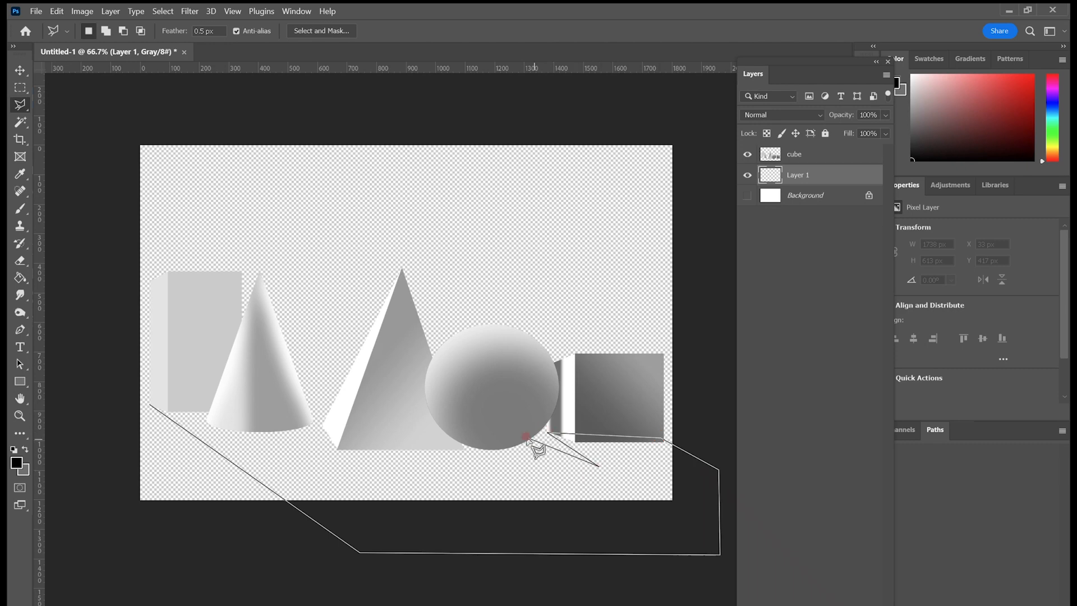
{"action": "left_click", "coordinate": [527, 439]}
{"action": "left_click", "coordinate": [321, 426]}
{"action": "left_click", "coordinate": [376, 489]}
{"action": "left_click", "coordinate": [309, 418]}
{"action": "left_click", "coordinate": [169, 396]}
{"action": "left_click", "coordinate": [150, 404]}
Step: Fill the shadow selection with black using the Paint Bucket and deselect it
{"action": "key", "text": "g"}
{"action": "left_click", "coordinate": [450, 475]}
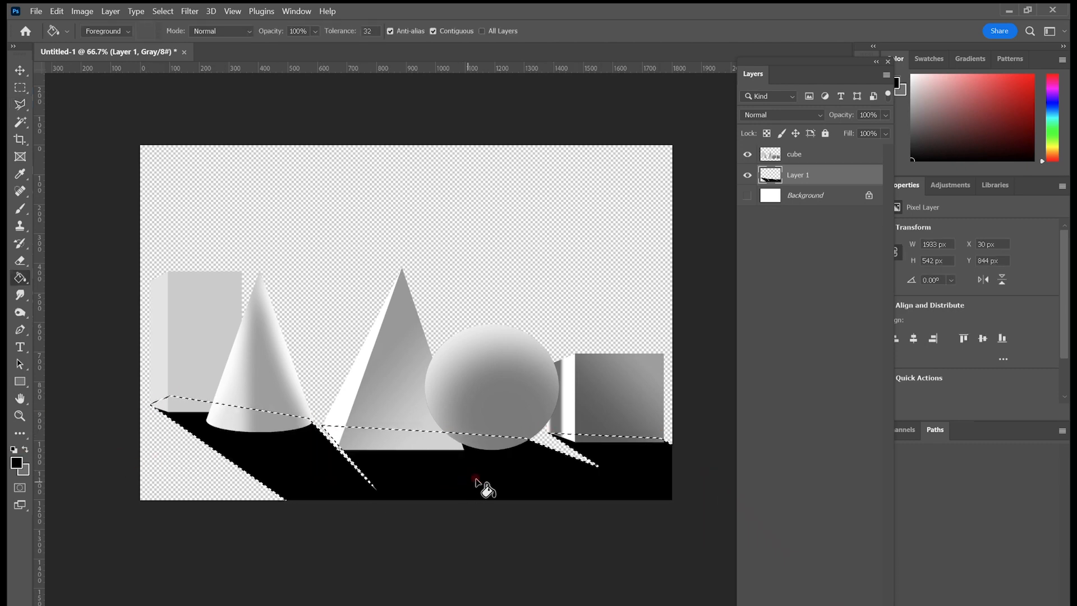
{"action": "key", "text": "m"}
{"action": "left_click", "coordinate": [349, 211]}
Step: Lower the opacity of the shadow layer and show the Background layer
{"action": "left_click", "coordinate": [885, 115]}
{"action": "left_click_drag", "start_coordinate": [886, 129], "coordinate": [873, 132]}
{"action": "left_click", "coordinate": [747, 195]}
Step: Fade the shadow along the canvas's lower edge with a greatly enlarged soft eraser
{"action": "key", "text": "e"}
{"action": "left_click", "coordinate": [103, 31]}
{"action": "double_click", "coordinate": [137, 246]}
{"action": "key", "text": "bracketright"}
{"action": "key", "text": "bracketright"}
{"action": "key", "text": "bracketright"}
{"action": "key", "text": "bracketright"}
{"action": "key", "text": "bracketright"}
{"action": "key", "text": "bracketright"}
{"action": "key", "text": "bracketright"}
{"action": "key", "text": "bracketright"}
{"action": "key", "text": "bracketright"}
{"action": "key", "text": "bracketright"}
{"action": "key", "text": "bracketright"}
{"action": "key", "text": "bracketright"}
{"action": "left_click_drag", "start_coordinate": [326, 600], "coordinate": [693, 605]}
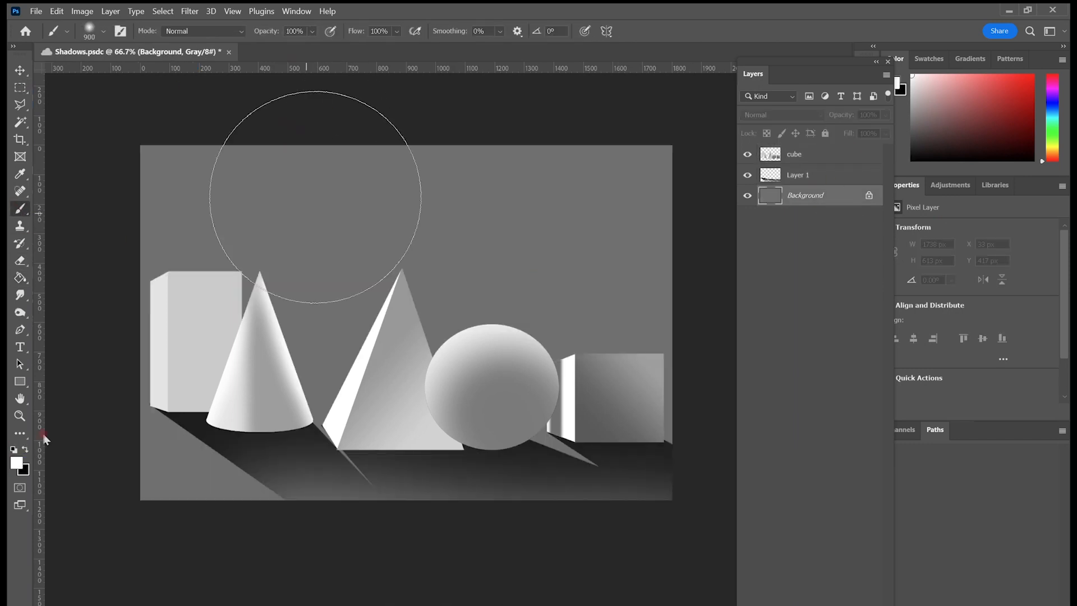
Step: Enlarge the soft white brush and paint light across the top and lower left of the gray Background layer
{"action": "key", "text": "bracketright"}
{"action": "key", "text": "bracketright"}
{"action": "key", "text": "bracketright"}
{"action": "key", "text": "bracketright"}
{"action": "key", "text": "bracketright"}
{"action": "mouse_move", "coordinate": [185, 101]}
{"action": "left_mouse_down"}
{"action": "mouse_move", "coordinate": [205, 130]}
{"action": "mouse_move", "coordinate": [651, 146]}
{"action": "left_mouse_up"}
{"action": "left_click_drag", "start_coordinate": [179, 605], "coordinate": [402, 605]}
Step: Merge all visible layers into the Background layer
{"action": "key", "text": "m"}
{"action": "left_click", "coordinate": [805, 154]}
{"action": "left_click", "coordinate": [886, 75]}
{"action": "left_click", "coordinate": [929, 475]}
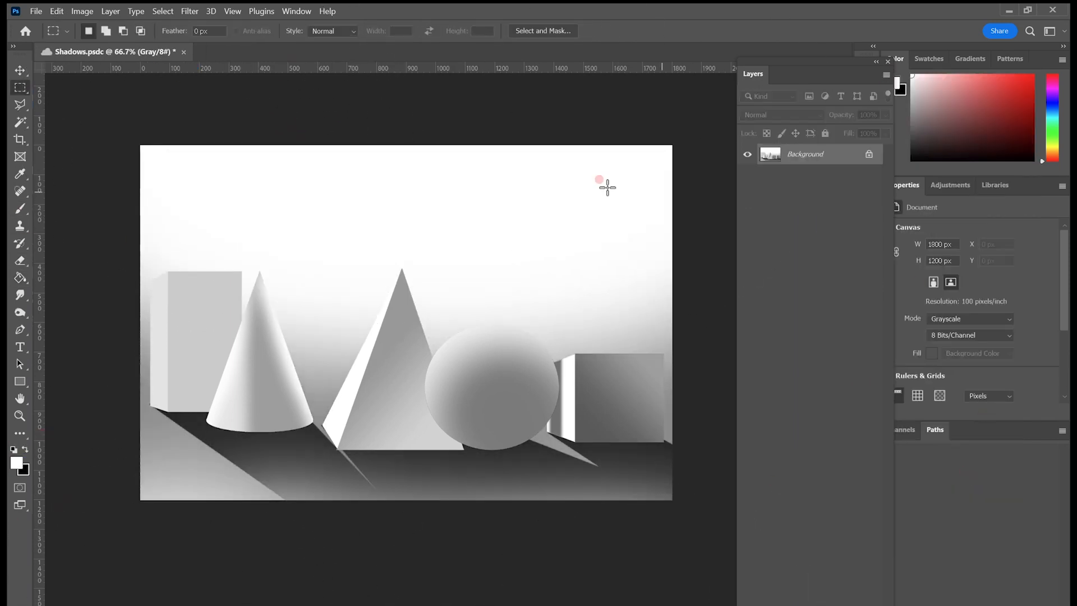
{"action": "key", "text": "ctrl+alt+shift+w"}
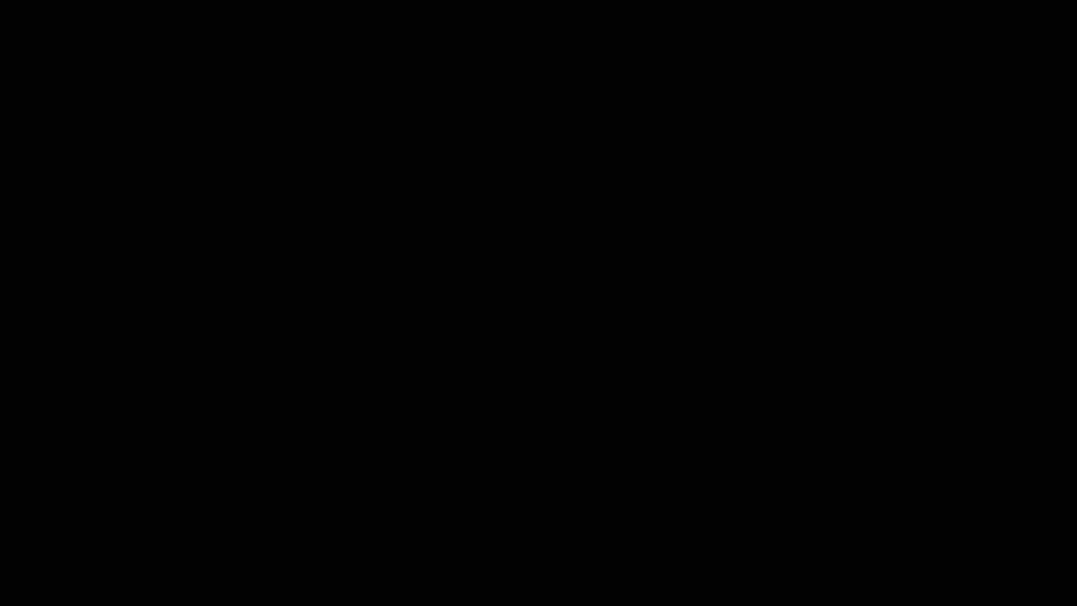